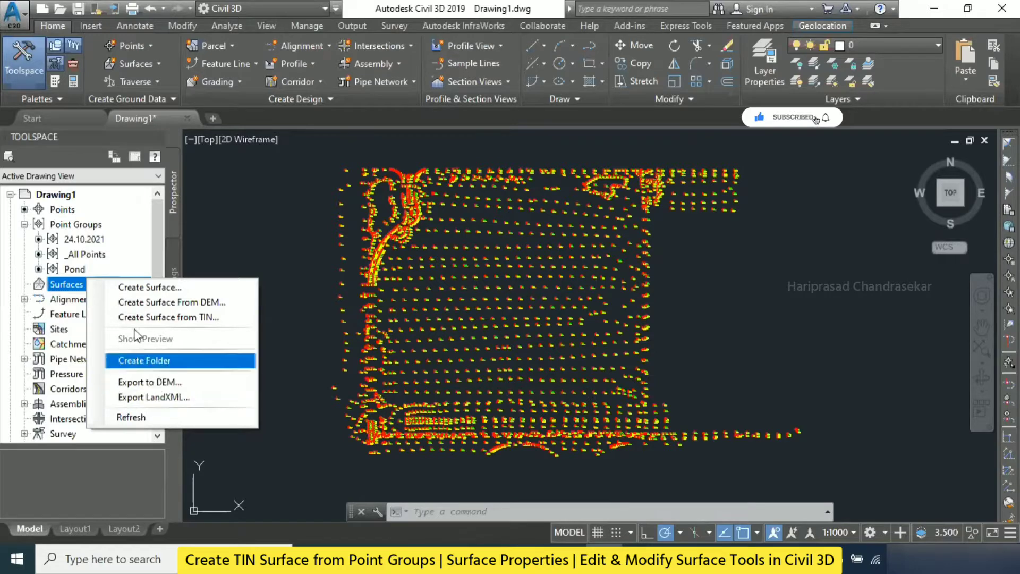
Step: Create a TIN surface on layer C-TOPO with the Contours 2m and 10m (Background) style
left_click(129, 288)
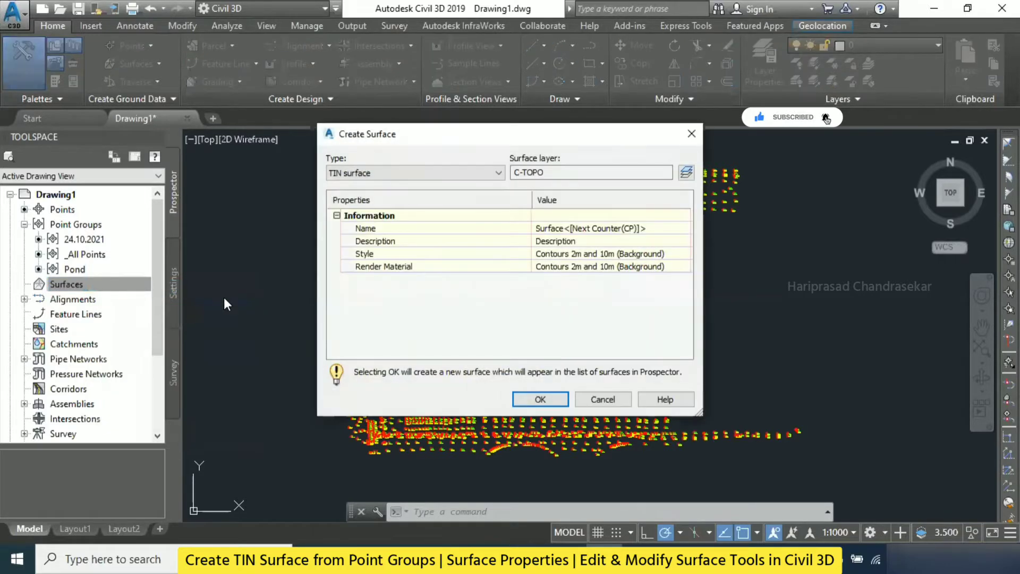
left_click(667, 241)
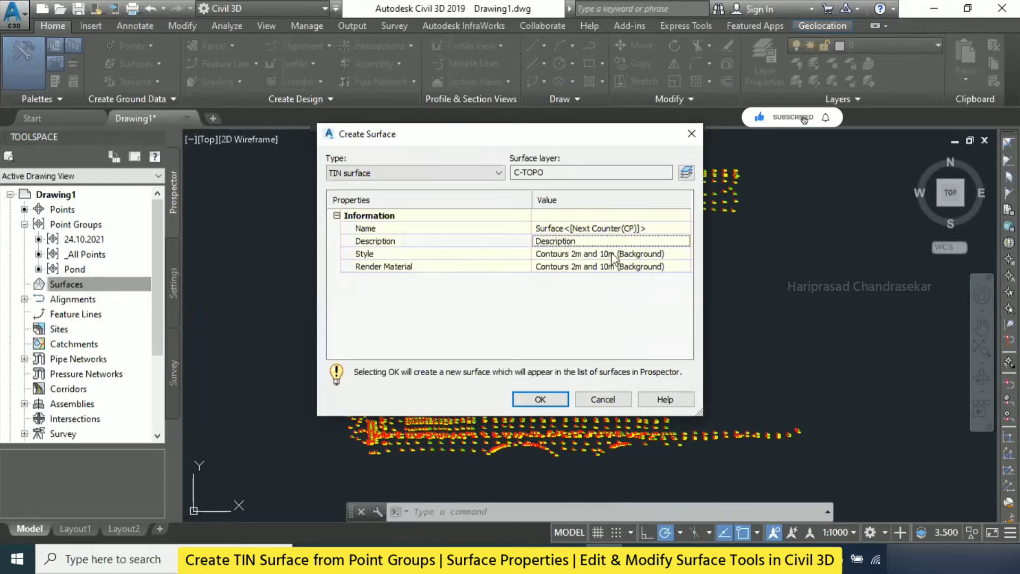
left_click(667, 254)
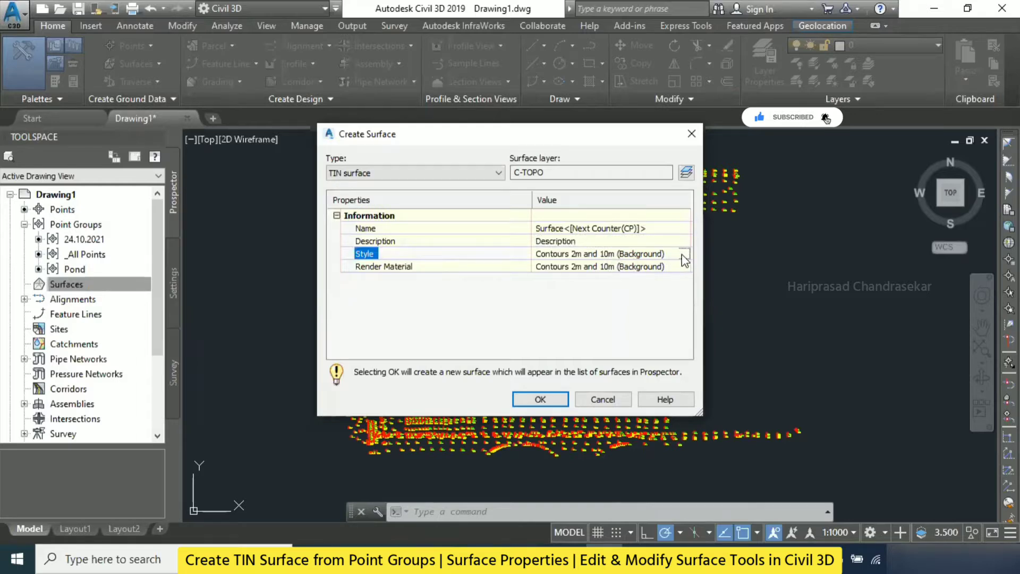
left_click(685, 254)
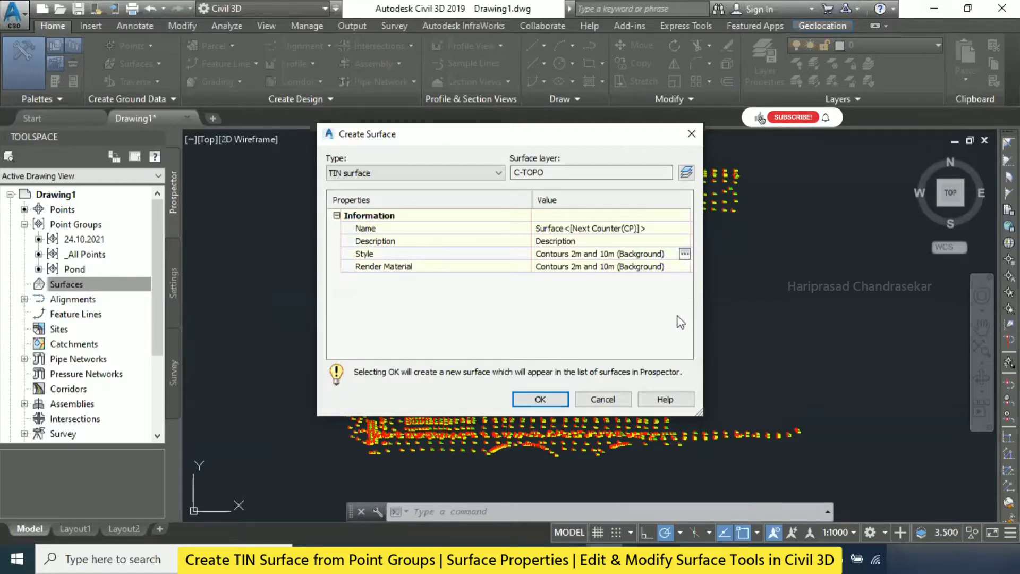
left_click(685, 254)
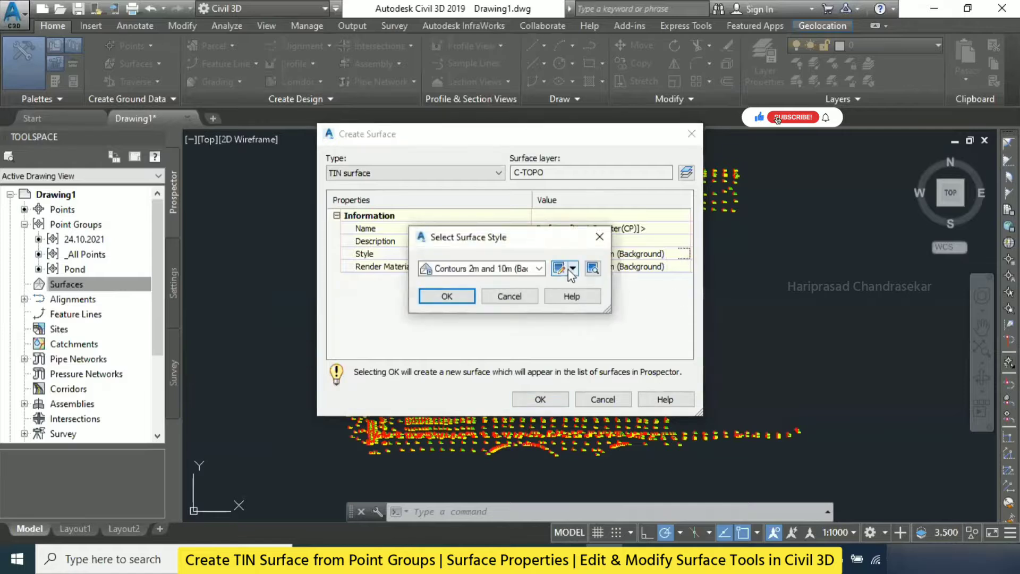
left_click(538, 269)
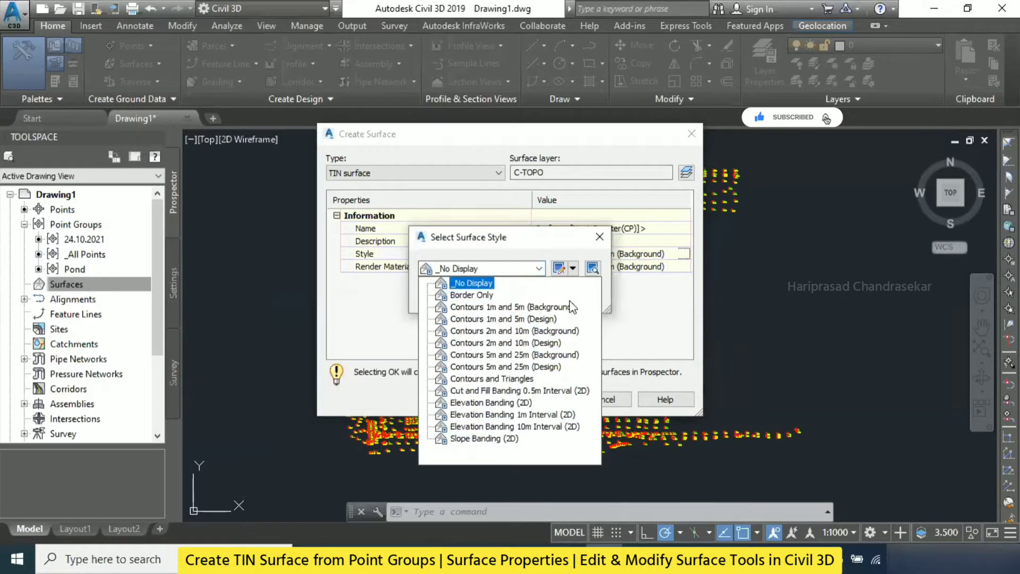
left_click(574, 269)
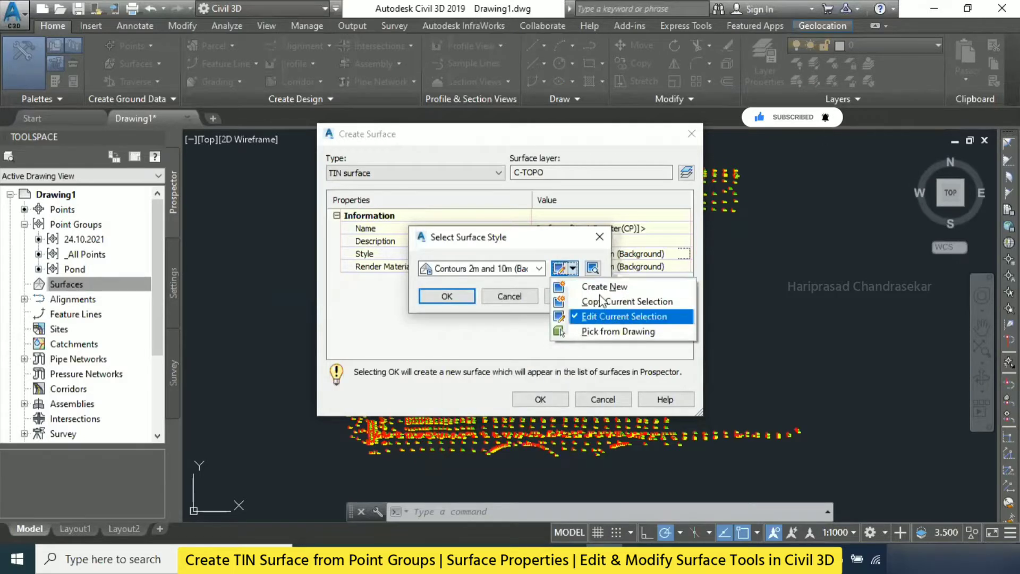
left_click(575, 268)
left_click(599, 236)
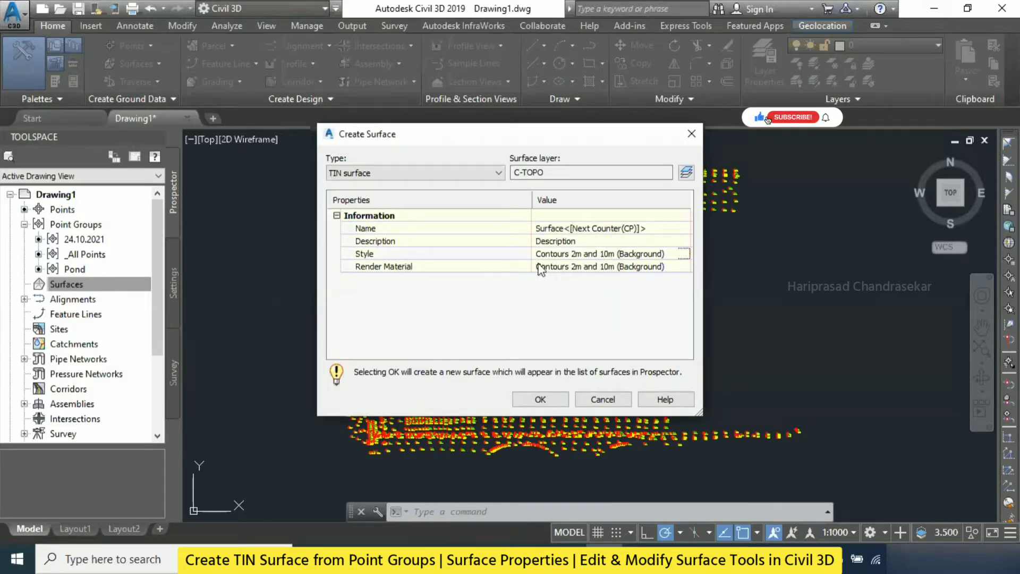
left_click(447, 170)
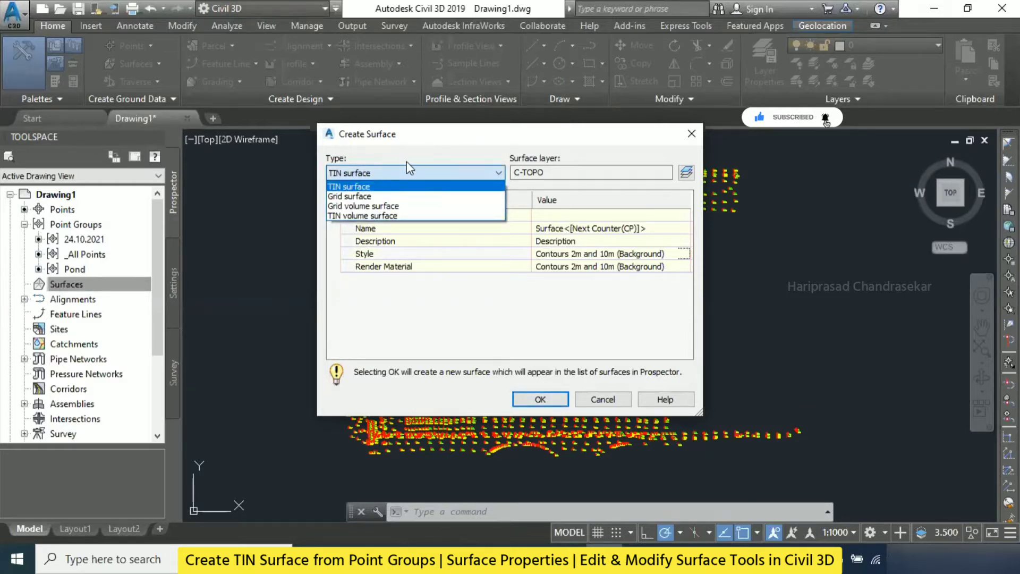
left_click(511, 333)
left_click(540, 399)
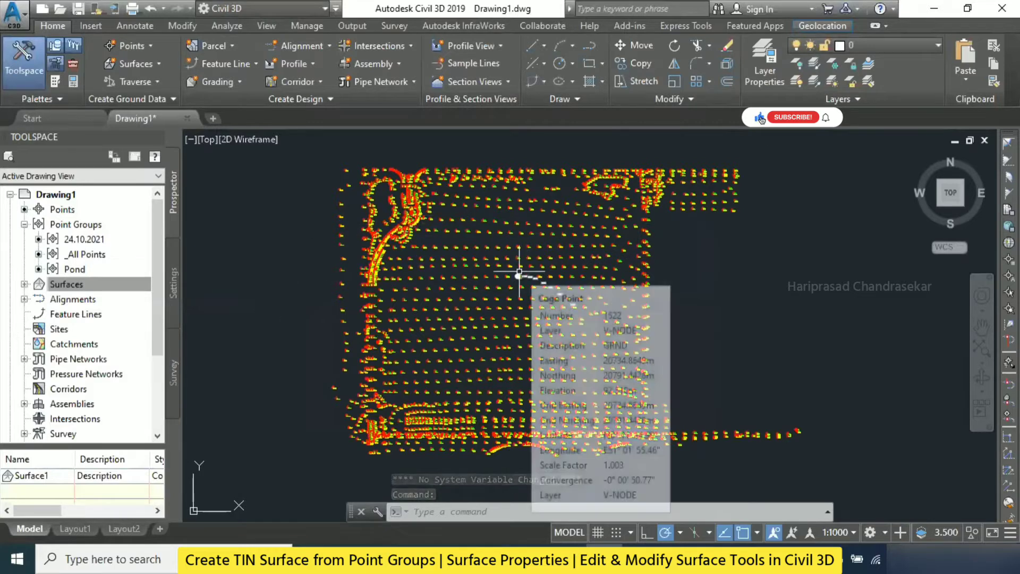
Step: Expand the new surface and its definition down to the definition's point groups
left_click(24, 284)
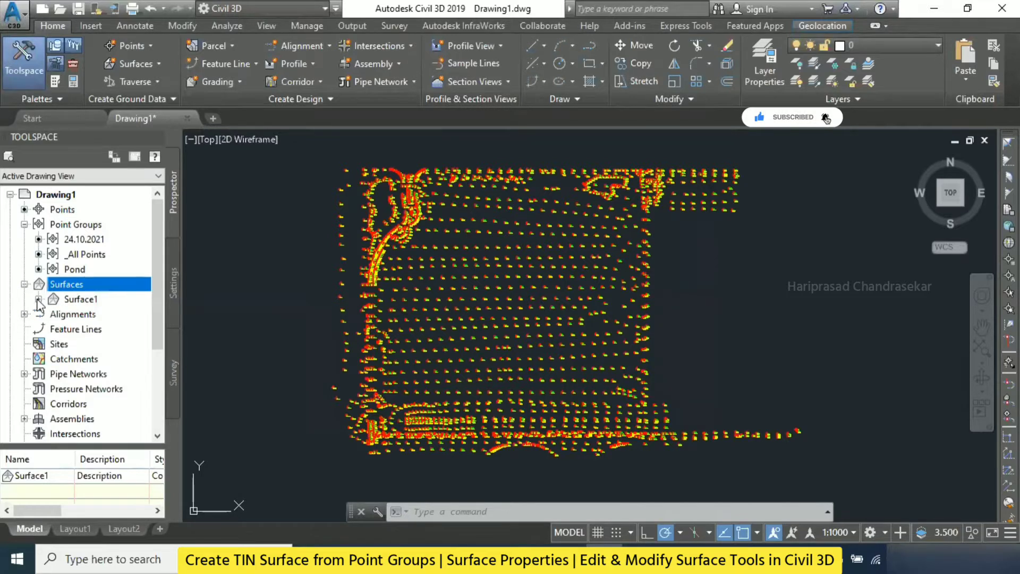
left_click(39, 300)
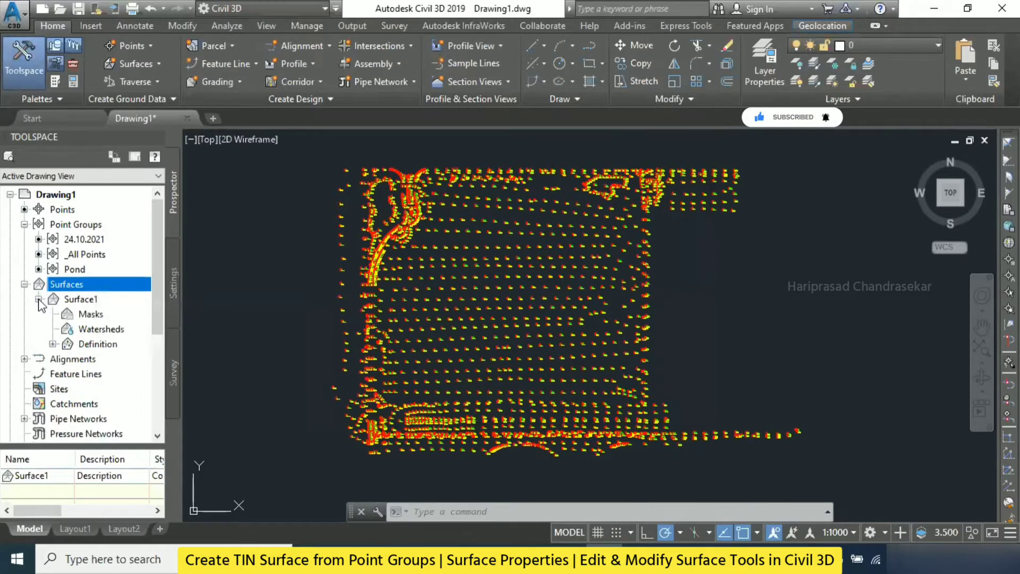
left_click(24, 284)
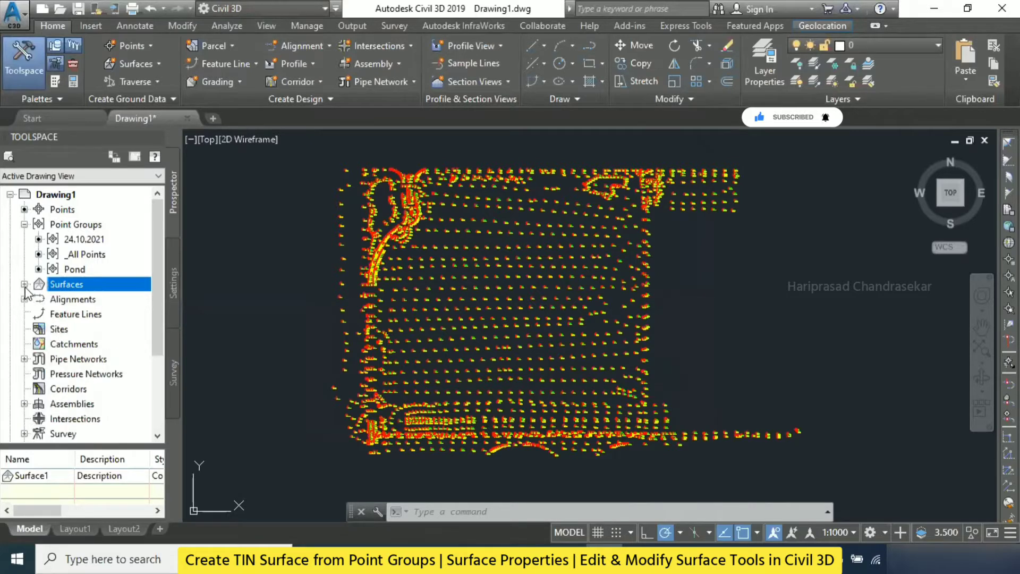
left_click(25, 284)
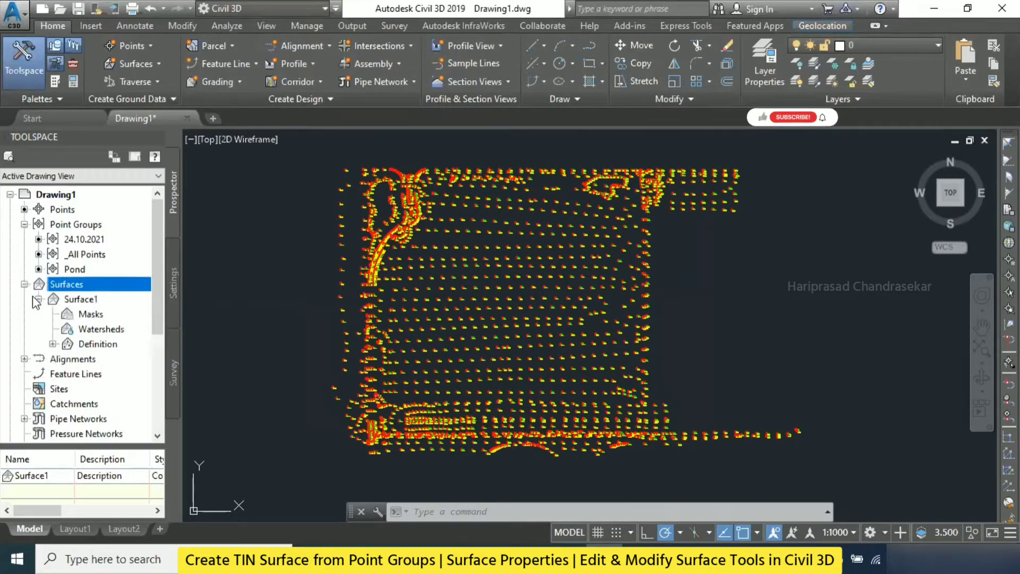
left_click(53, 344)
left_click(85, 240)
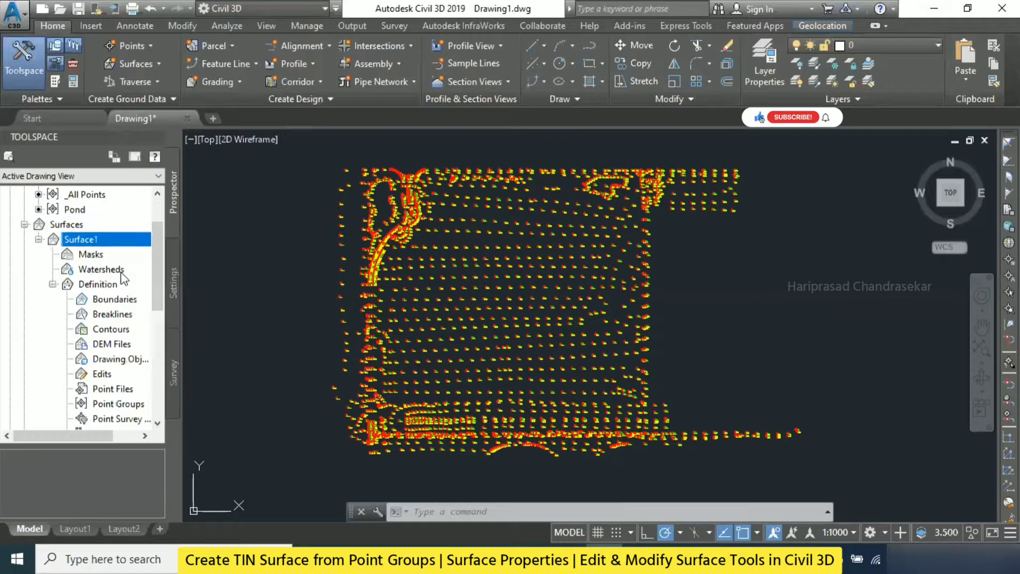
left_click(101, 284)
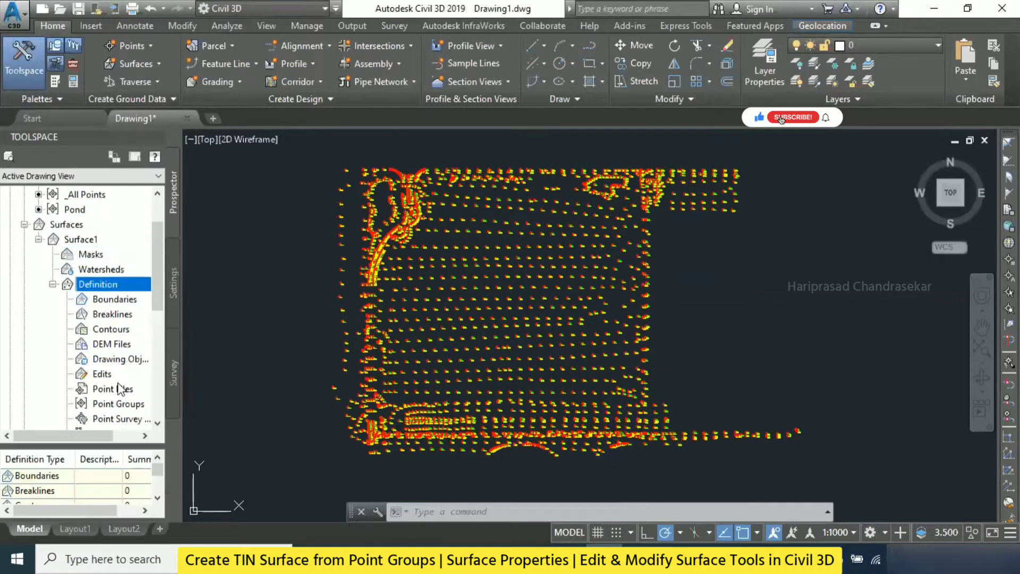
left_click(125, 405)
scroll(122, 345, "down", 3)
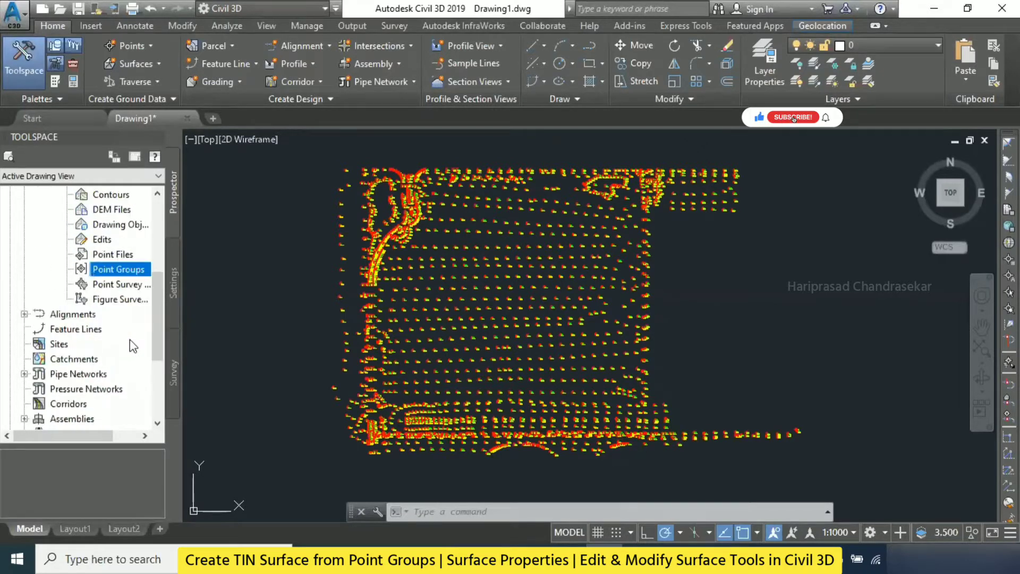
right_click(121, 270)
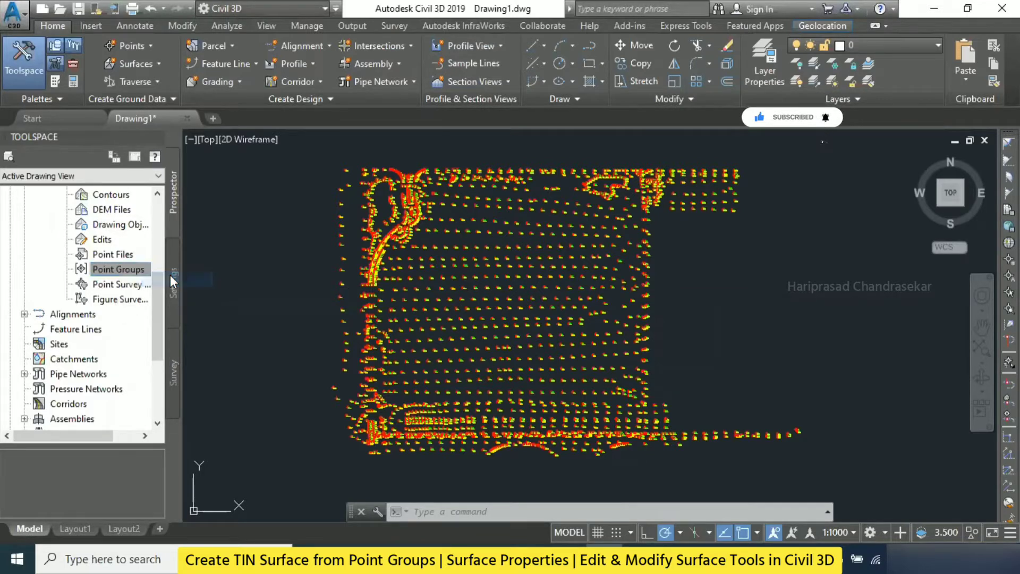
left_click(171, 279)
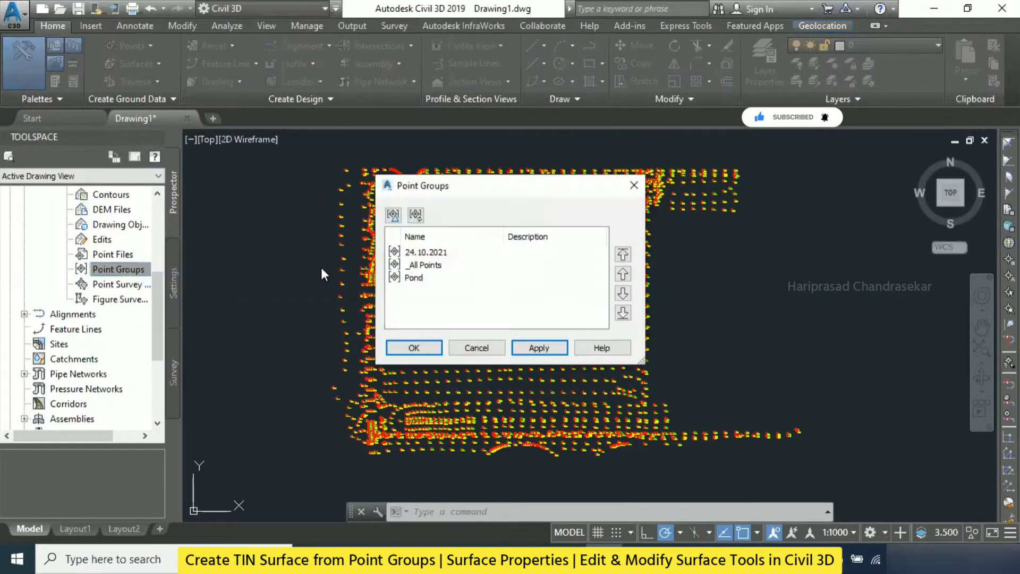
left_click(429, 265)
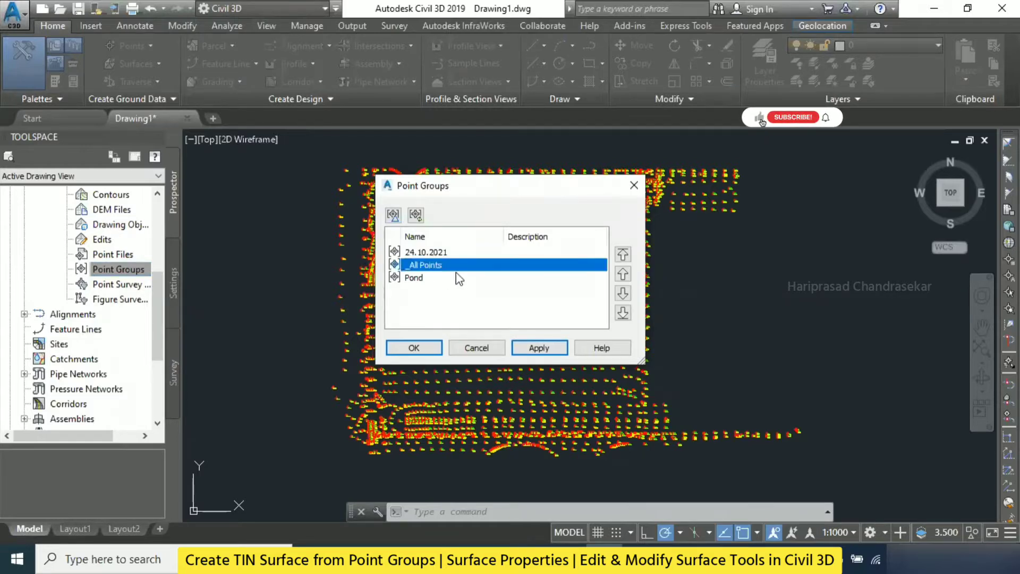
left_click(468, 348)
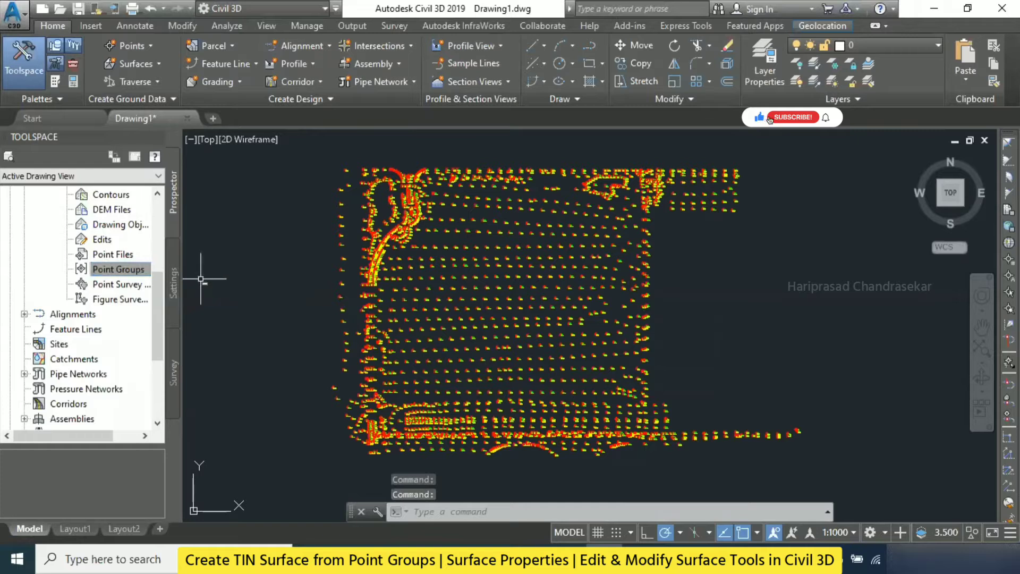
left_click(113, 256)
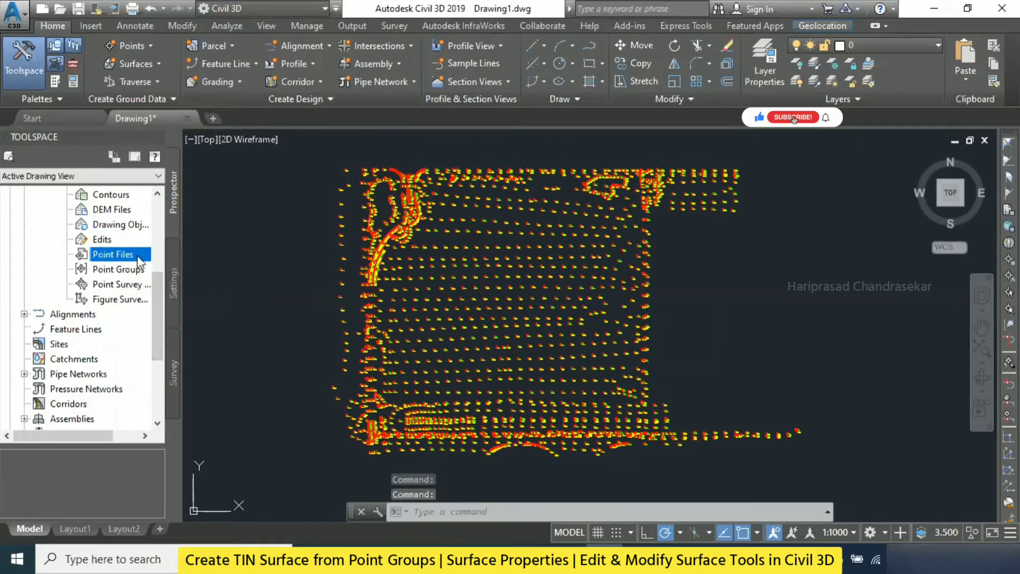
right_click(137, 256)
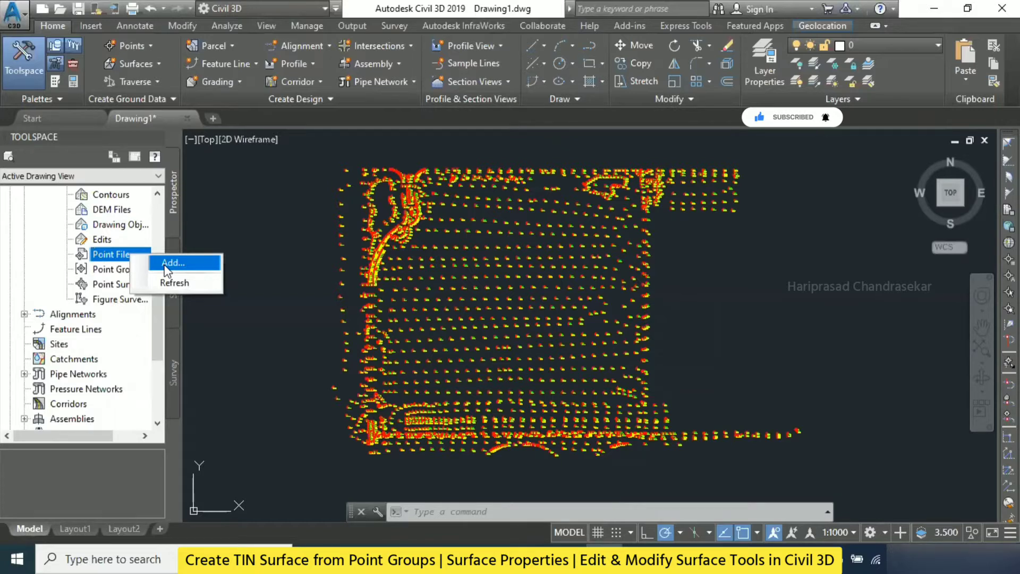
Step: Add the _All Points point group to the surface definition
left_click(113, 269)
right_click(113, 270)
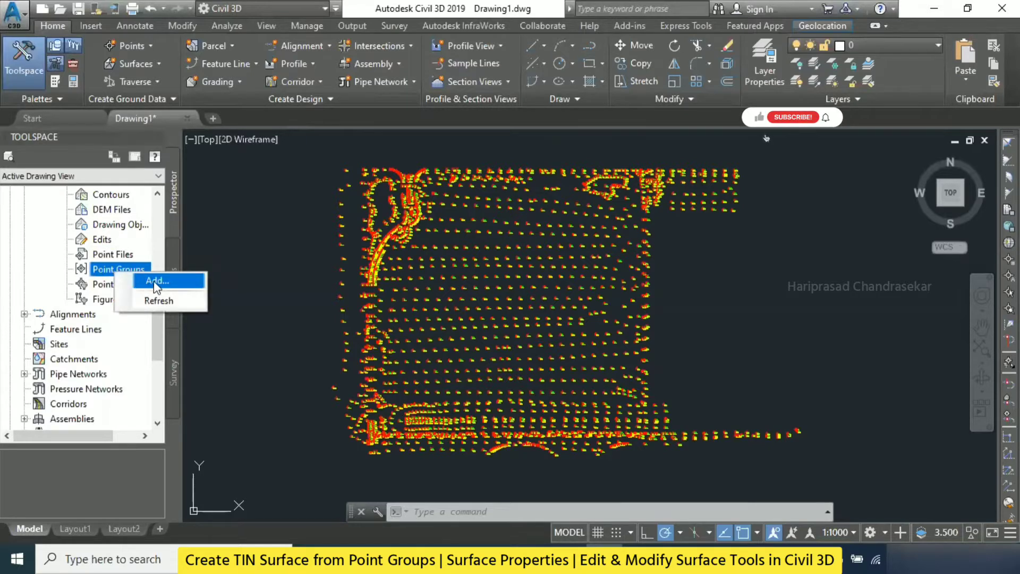
left_click(154, 279)
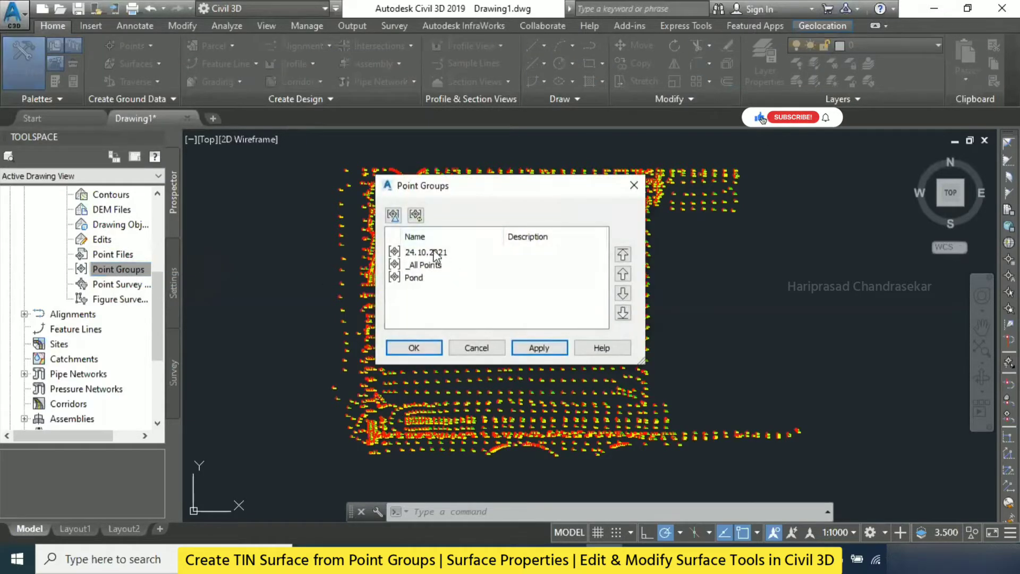
left_click(419, 266)
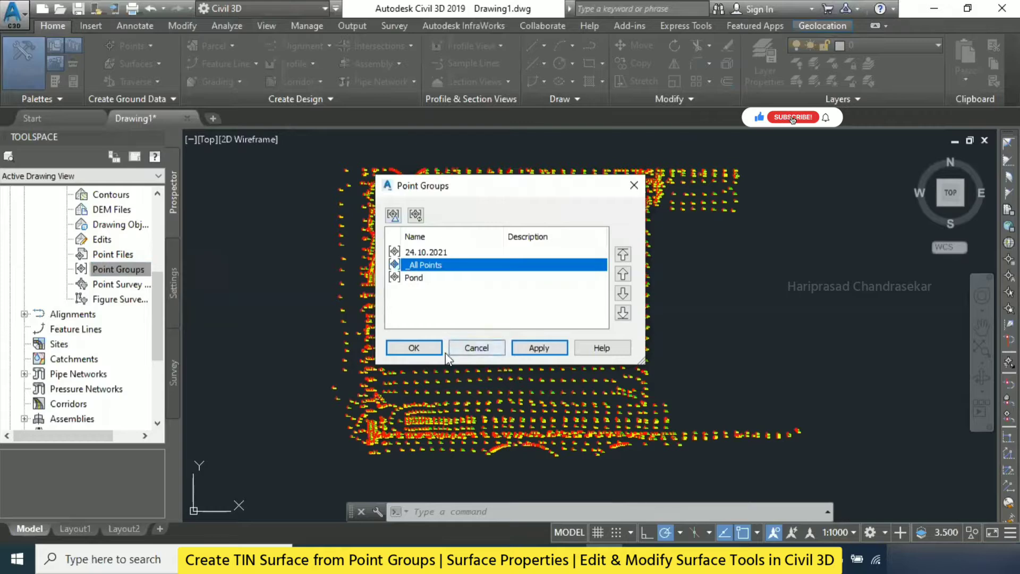
left_click(420, 347)
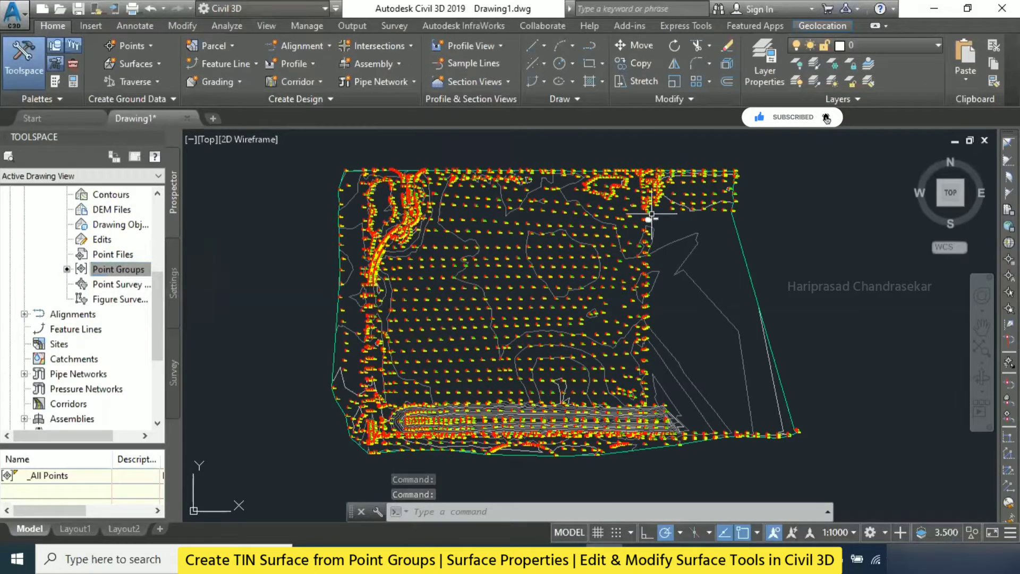
Step: Move the _All Points group to the top of the drawing's point group display order
left_click(126, 272)
scroll(126, 269, "up", 5)
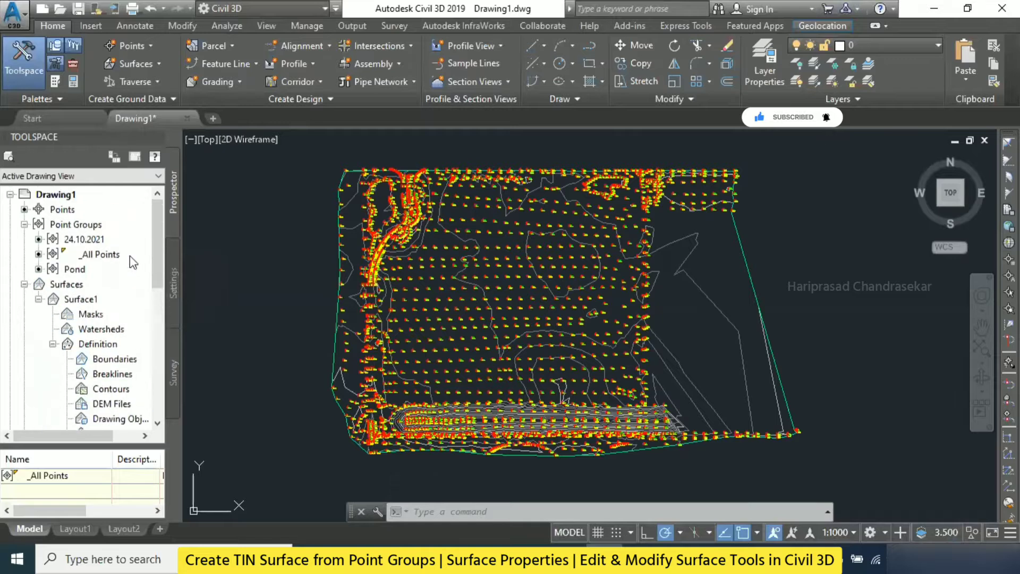
left_click(76, 224)
right_click(79, 226)
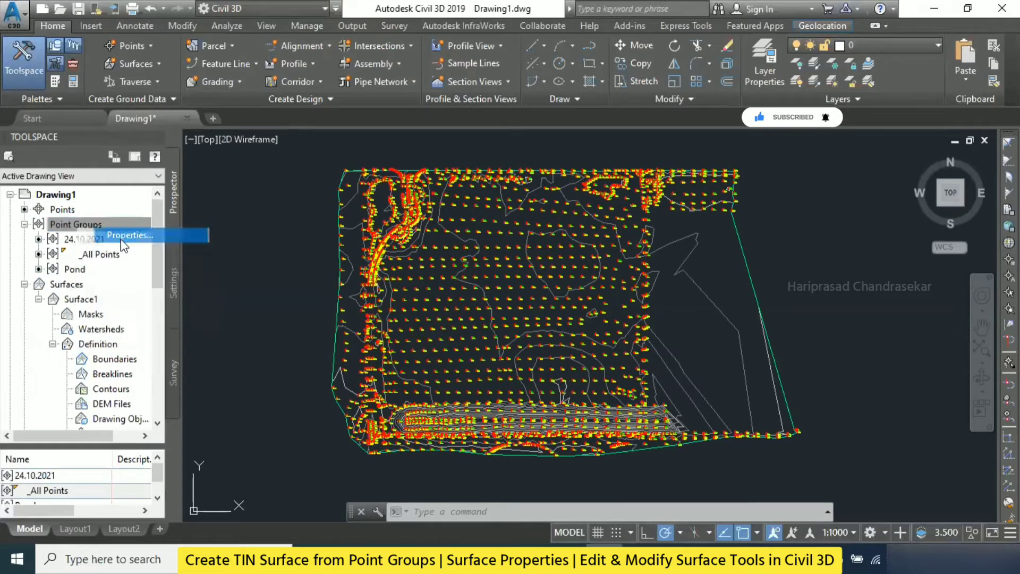
left_click(134, 229)
left_click(572, 266)
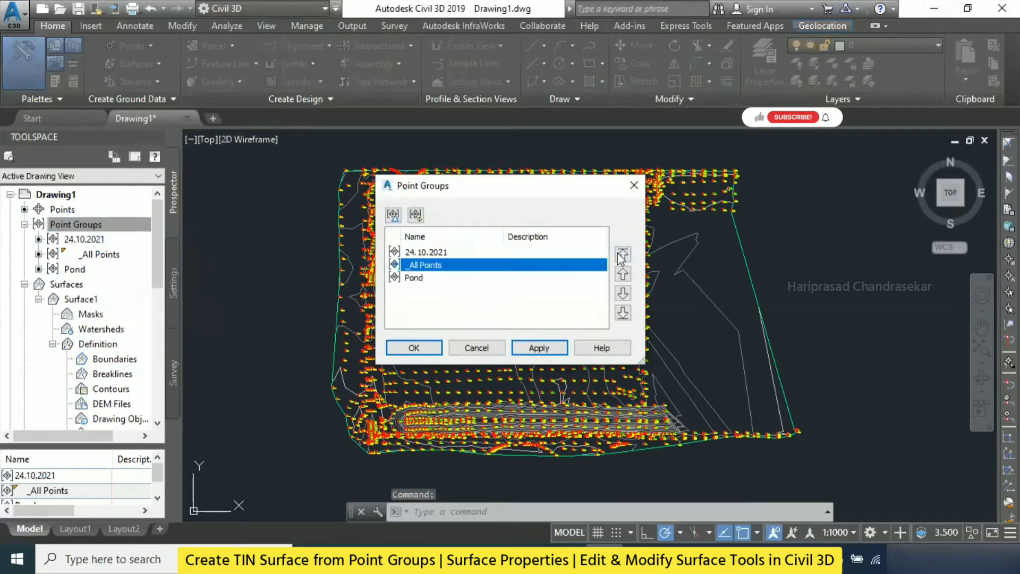
left_click(623, 255)
left_click(413, 348)
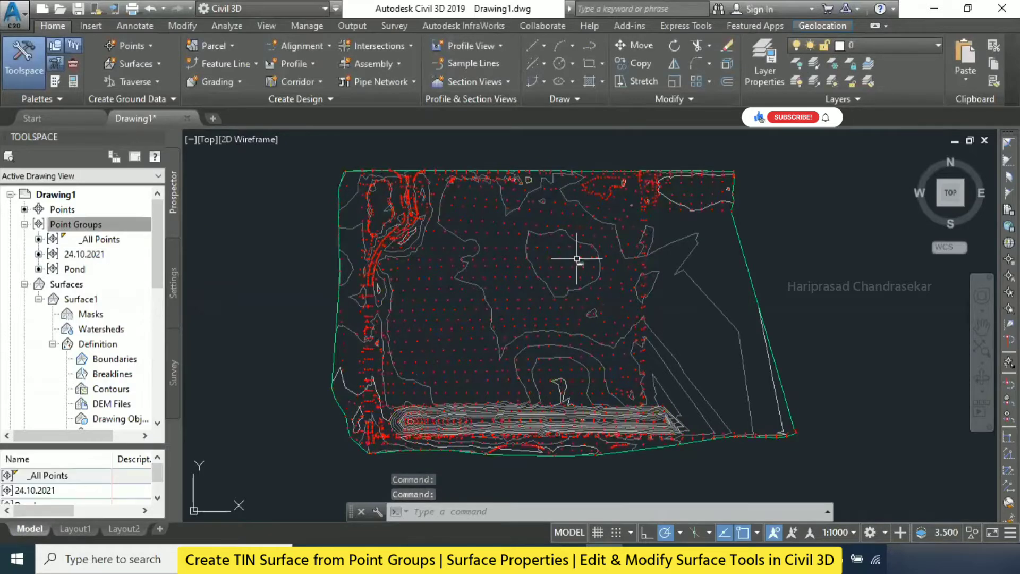
Step: Set the _All Points point group's point style to <none> so only the surface contours are drawn
scroll(441, 205, "up", 2)
scroll(528, 239, "down", 1)
scroll(550, 264, "up", 4)
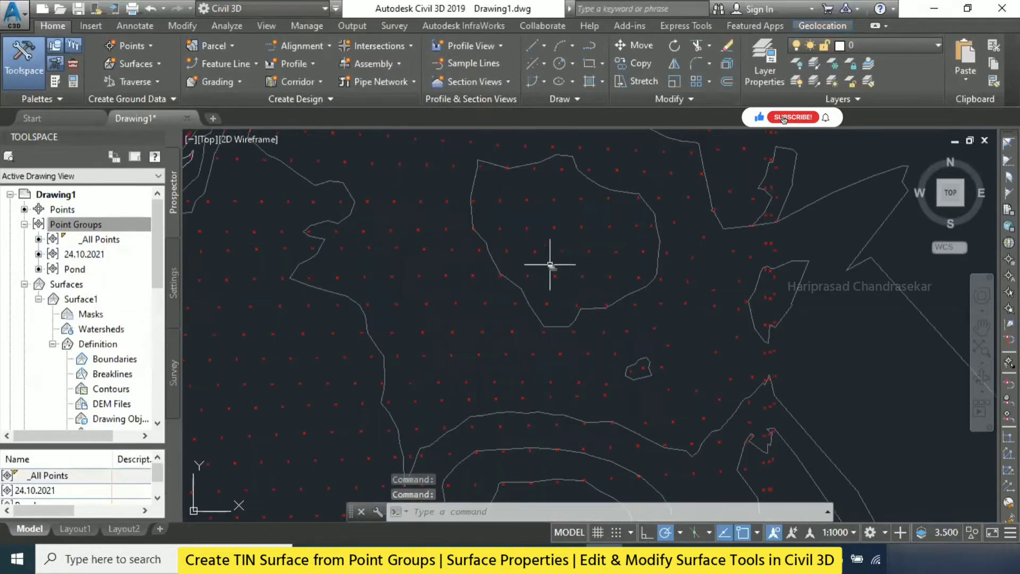
scroll(550, 264, "down", 4)
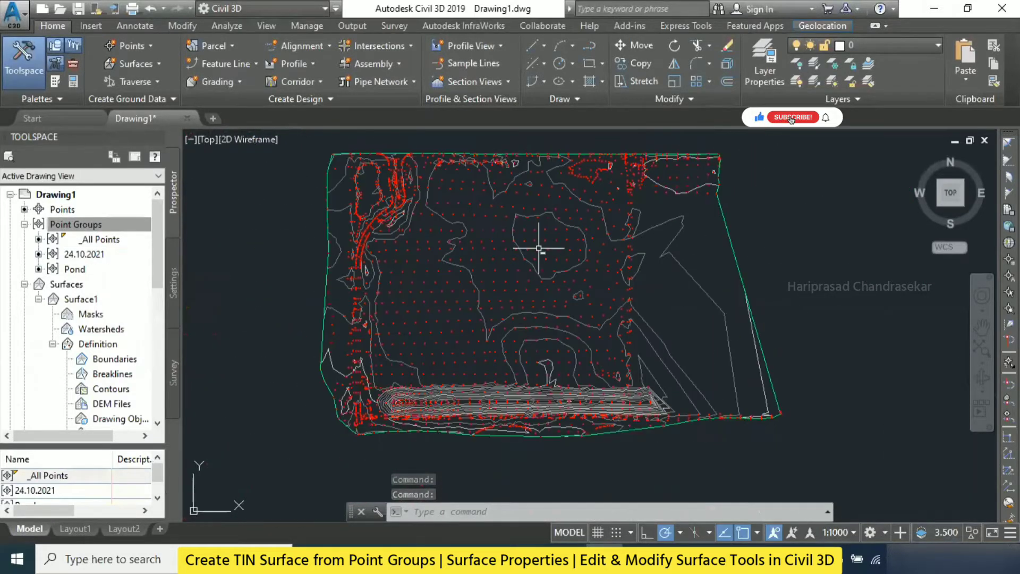
right_click(99, 241)
left_click(165, 247)
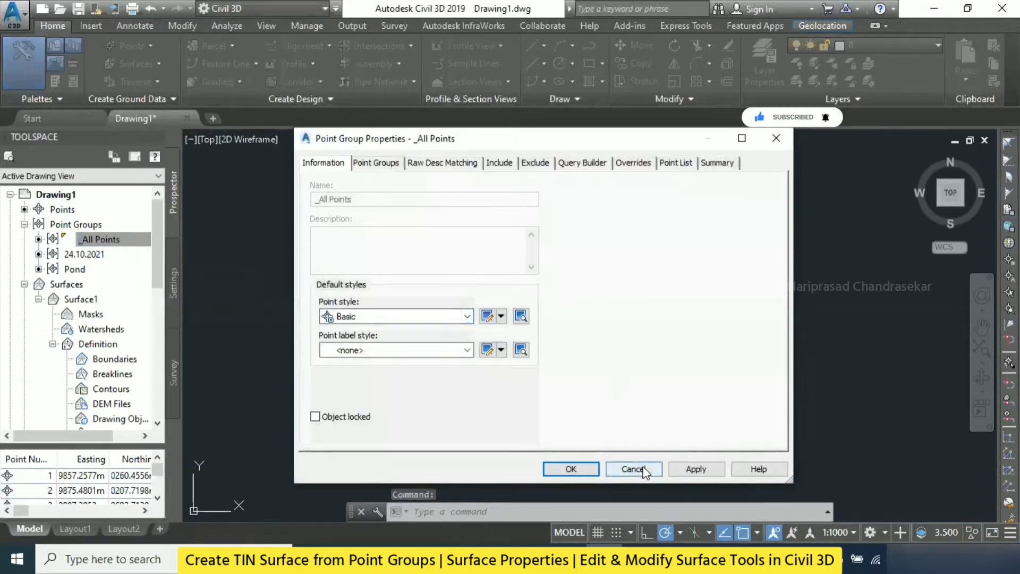
left_click(467, 316)
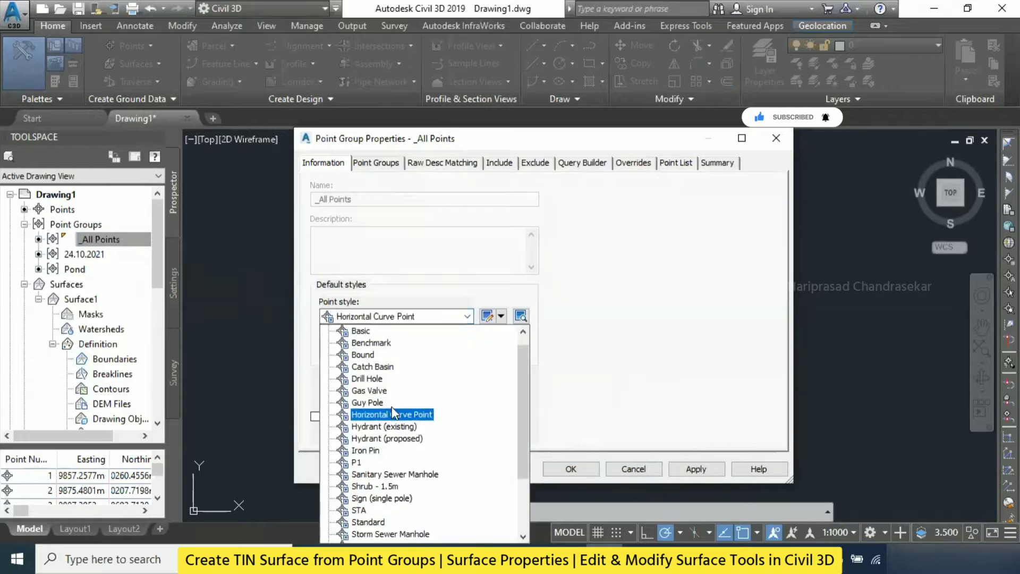
left_click(352, 332)
left_click(580, 468)
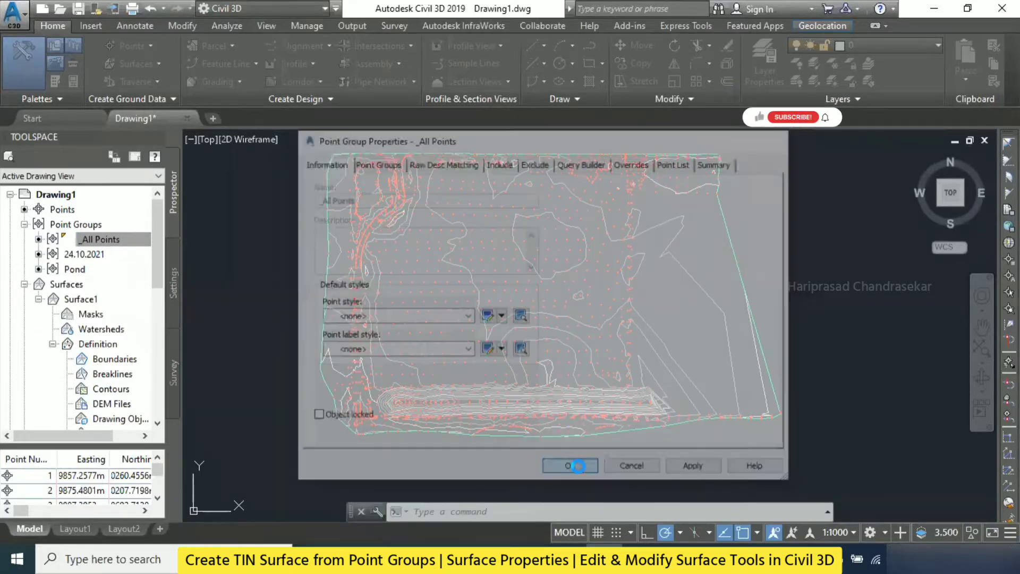
Step: Select the TIN surface, switch the view to SW Isometric, and clear the selection
scroll(608, 294, "up", 3)
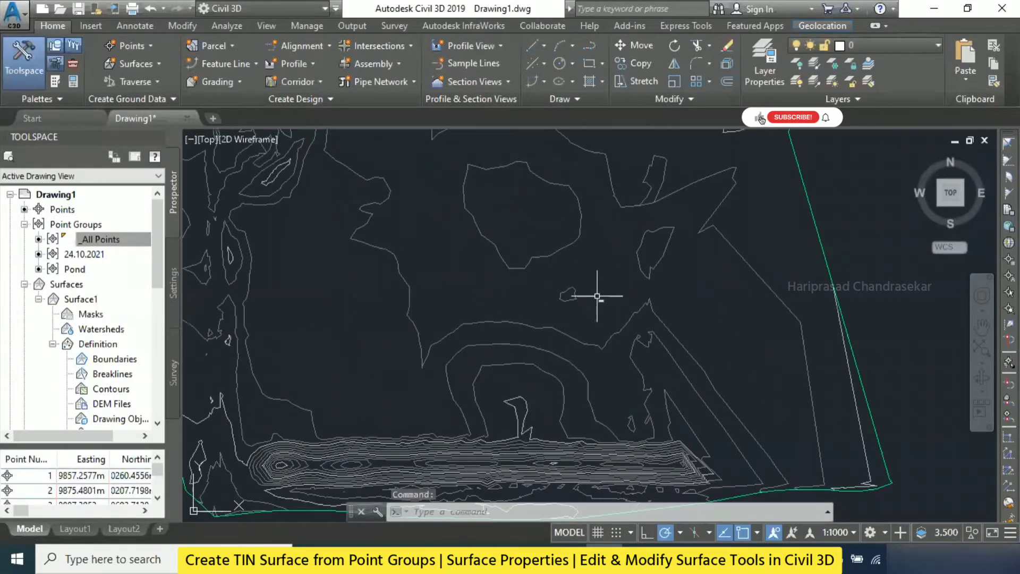
scroll(596, 293, "down", 5)
scroll(597, 290, "up", 2)
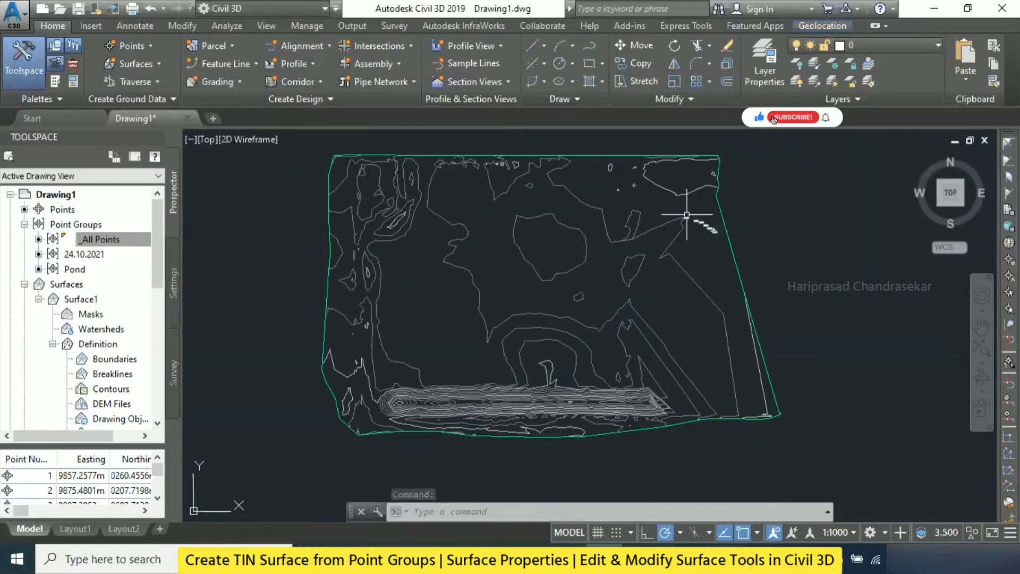
scroll(449, 227, "up", 2)
scroll(658, 249, "down", 2)
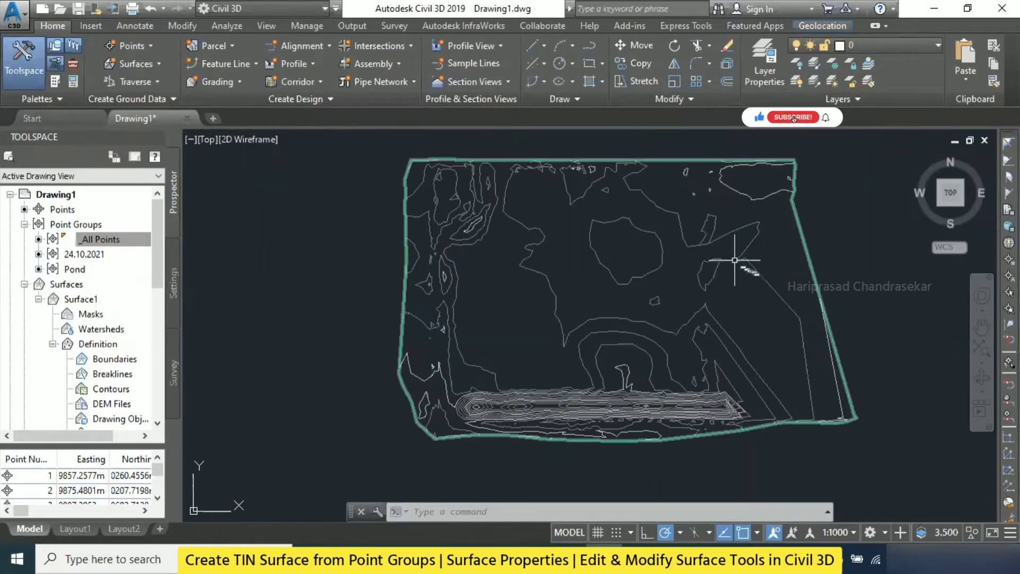
left_click(712, 284)
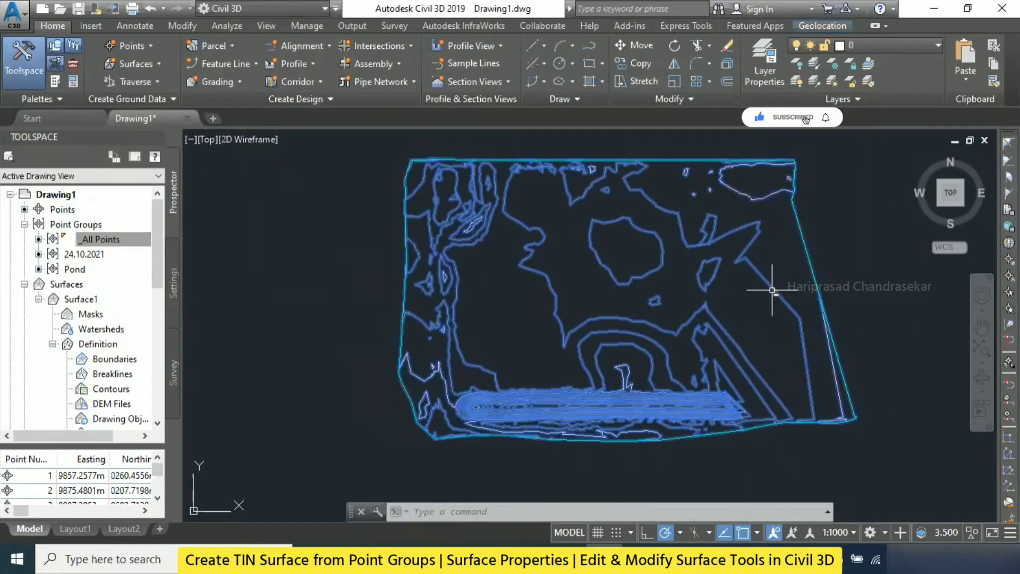
left_click(940, 203)
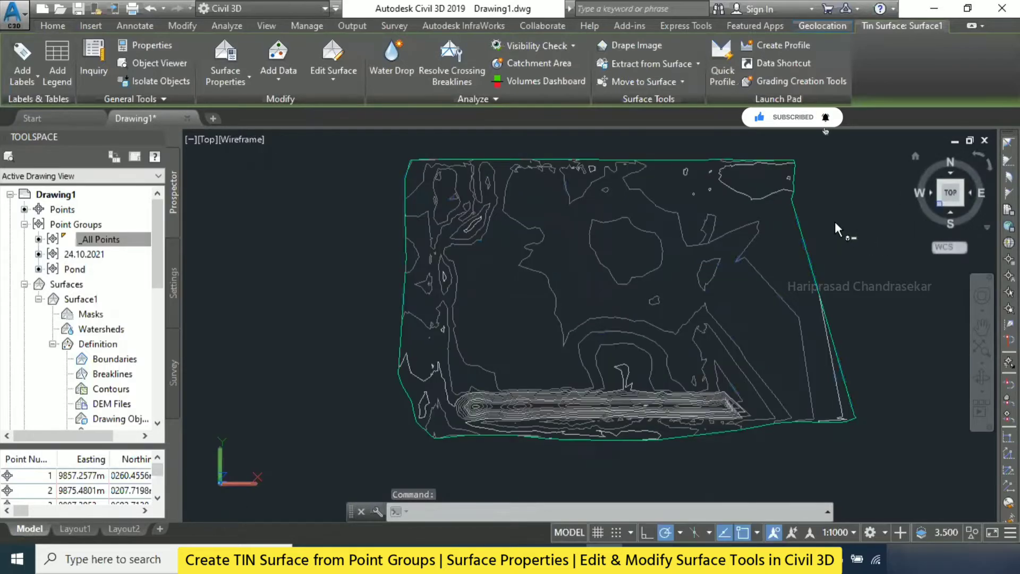
scroll(691, 271, "up", 4)
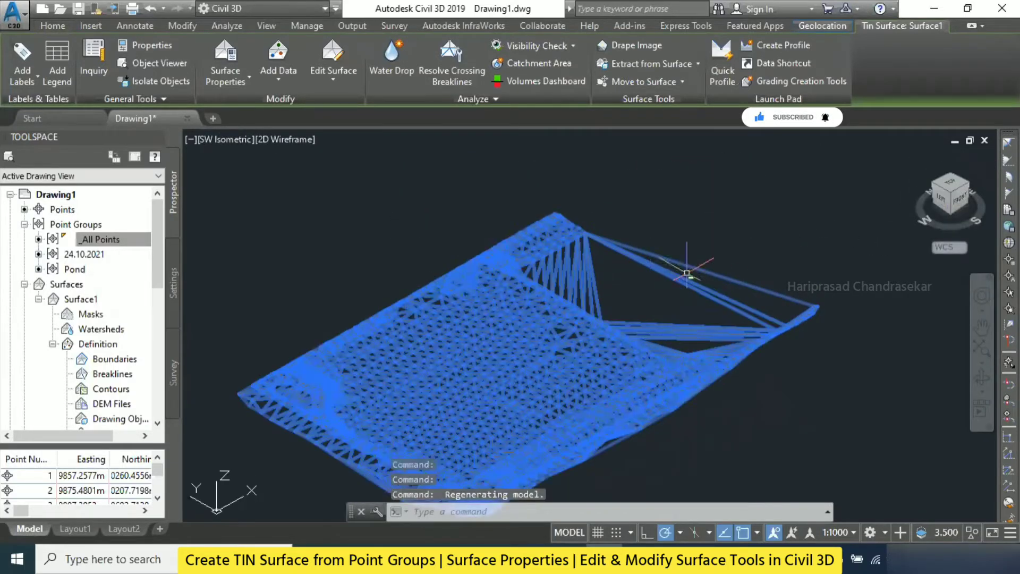
key("Escape")
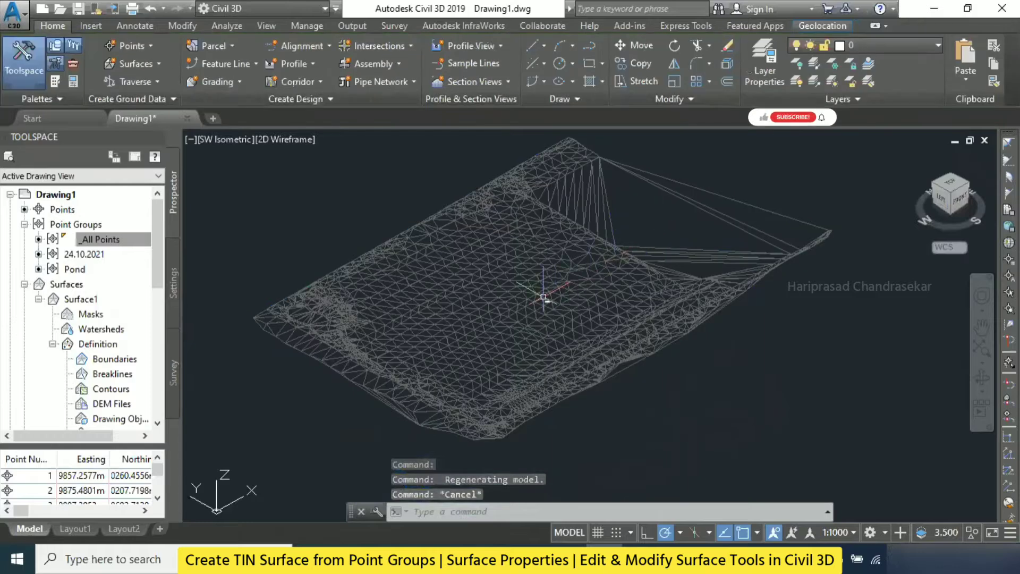
Step: Examine the surface's triangulation in the isometric view, from the densely triangulated corner to the whole model
scroll(452, 304, "up", 3)
scroll(383, 293, "up", 2)
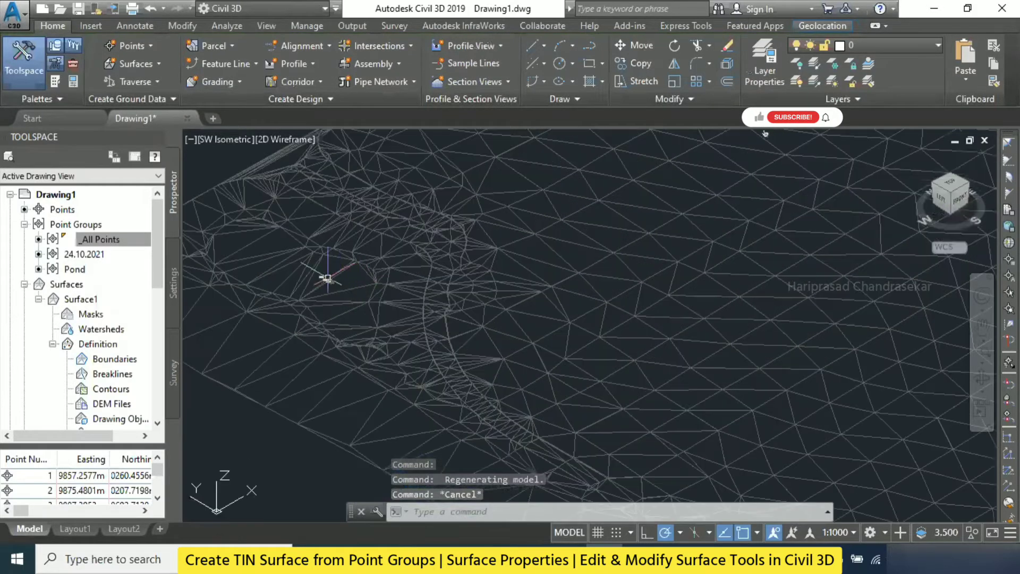
scroll(298, 269, "up", 3)
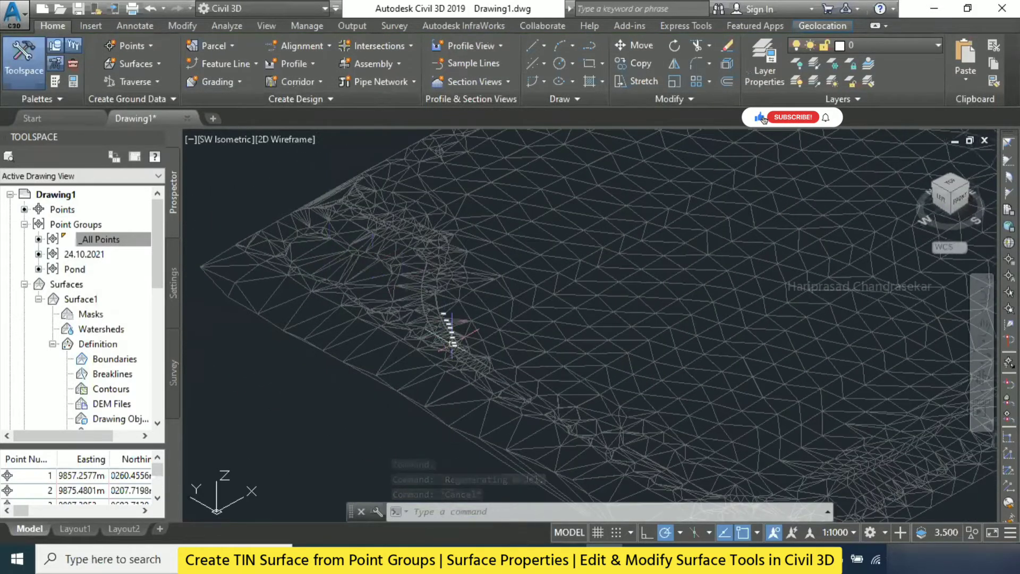
middle_click_drag(660, 319, 496, 325)
scroll(531, 324, "down", 2)
middle_click_drag(696, 329, 617, 363)
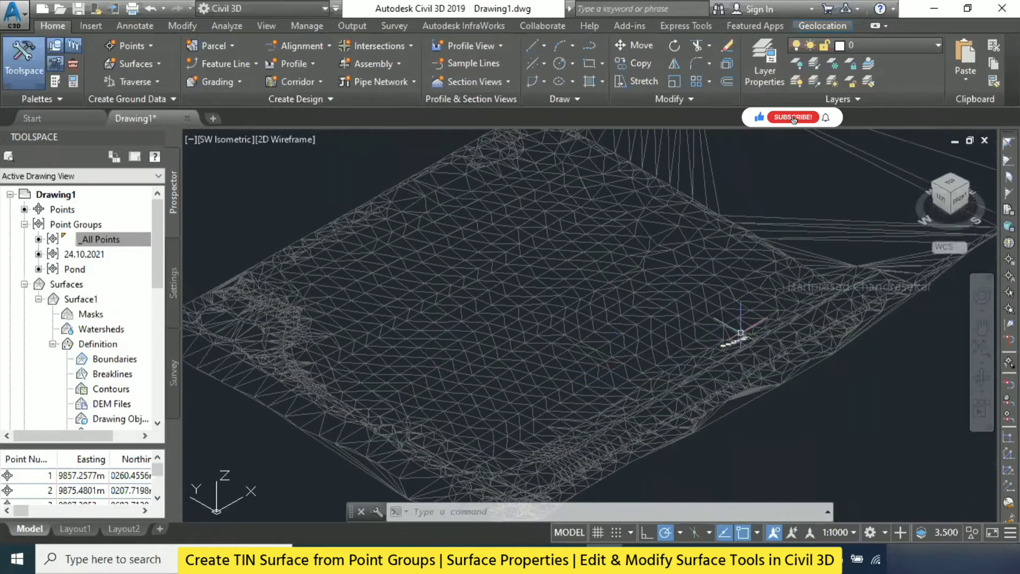
middle_click_drag(622, 419, 613, 358)
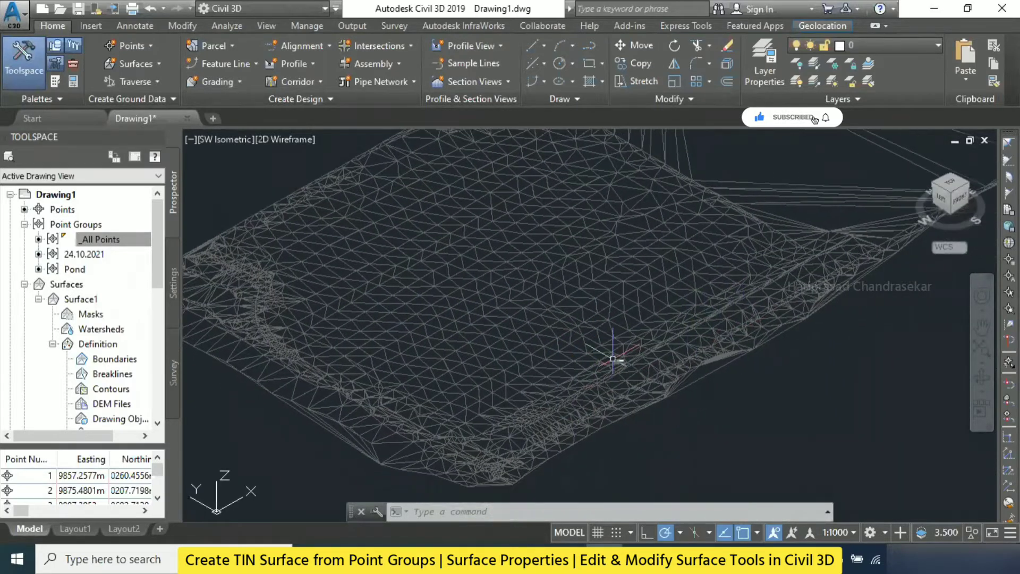
middle_click_drag(602, 261, 627, 342)
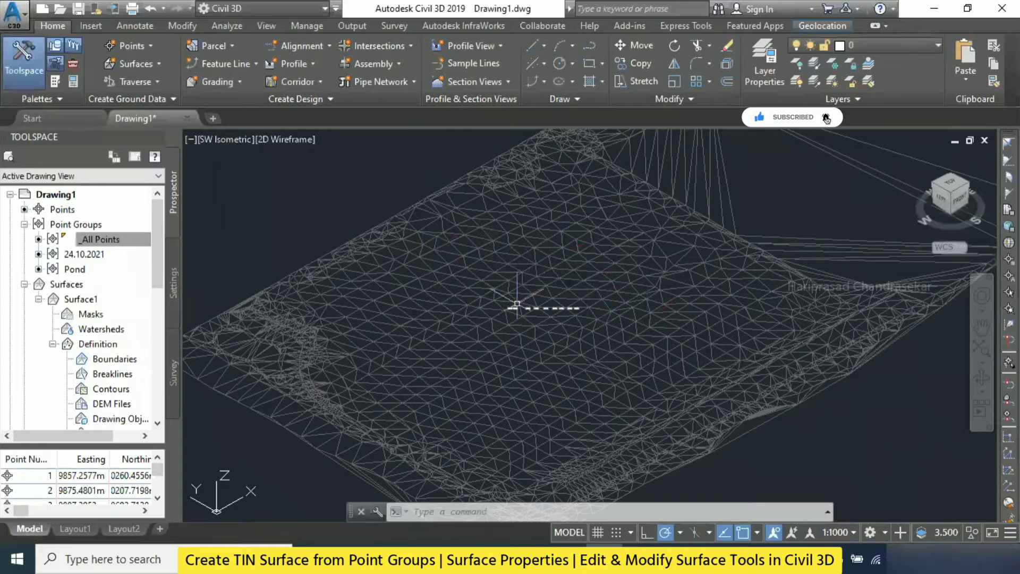
scroll(286, 316, "up", 2)
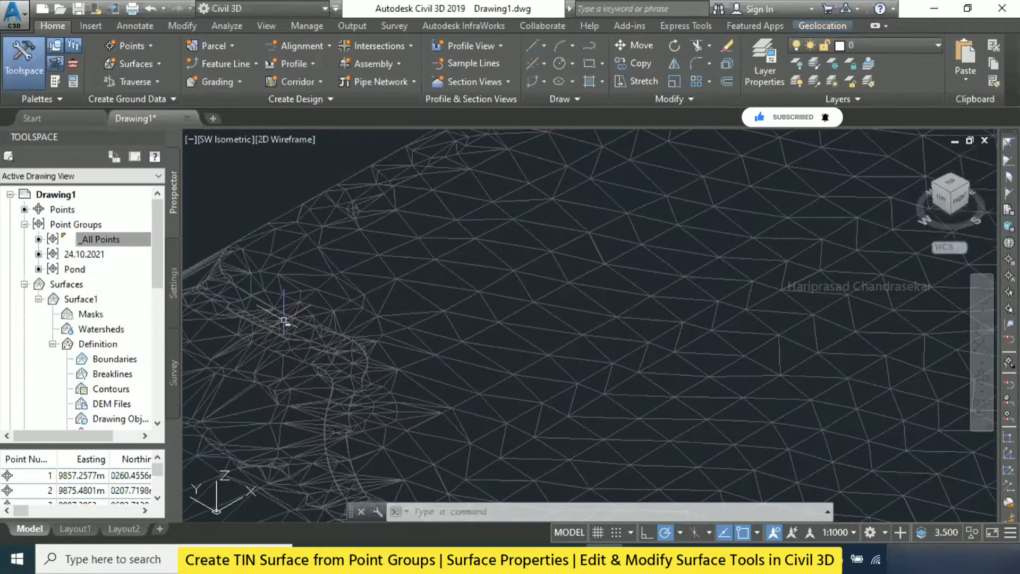
scroll(490, 228, "up", 2)
scroll(400, 263, "up", 2)
scroll(508, 287, "down", 2)
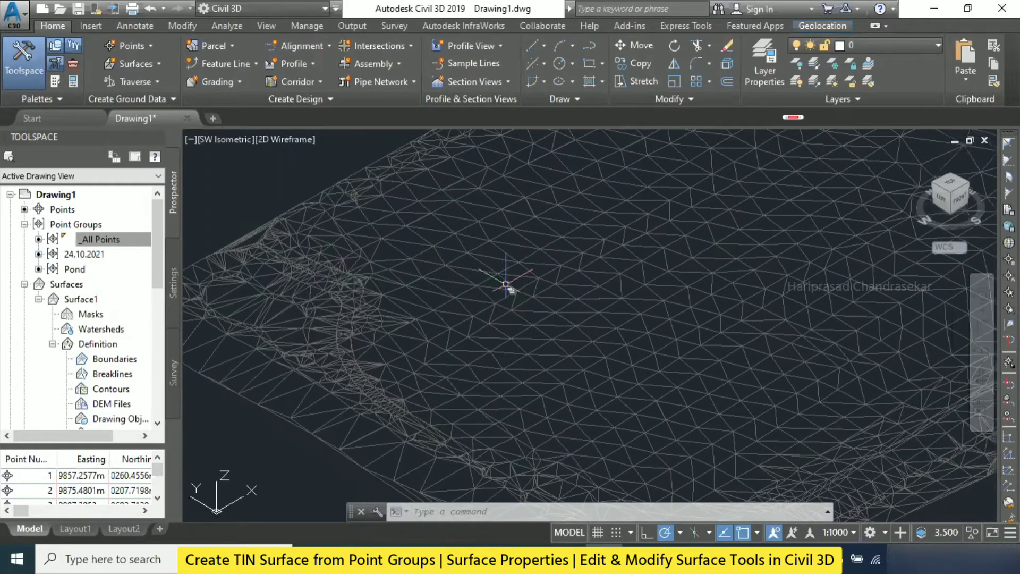
scroll(524, 285, "down", 1)
scroll(526, 283, "down", 1)
scroll(482, 313, "down", 1)
middle_click_drag(554, 279, 554, 283)
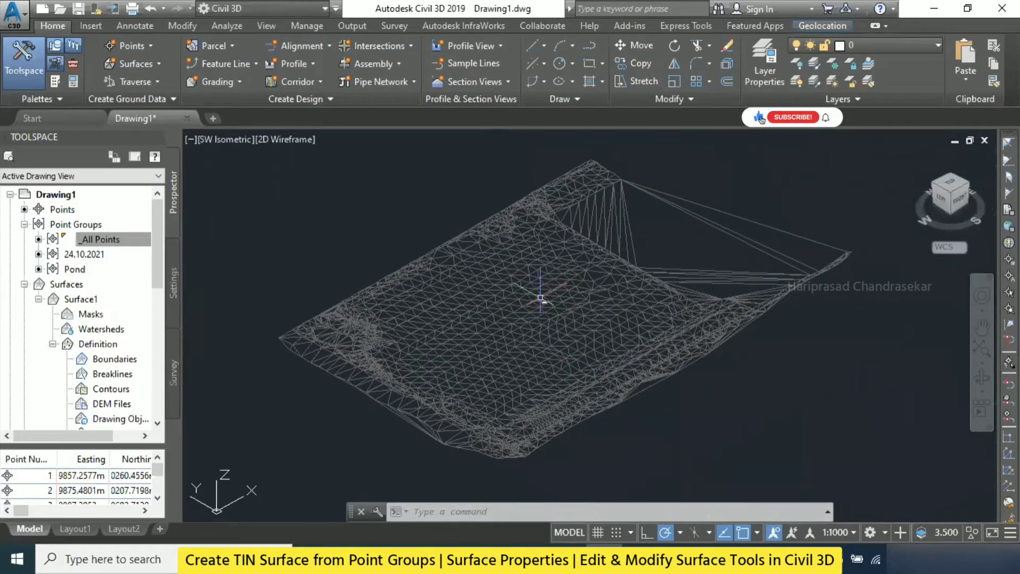
Step: Preview the surface in the Realistic visual style, and return to the Top view in 2D Wireframe
left_click(289, 139)
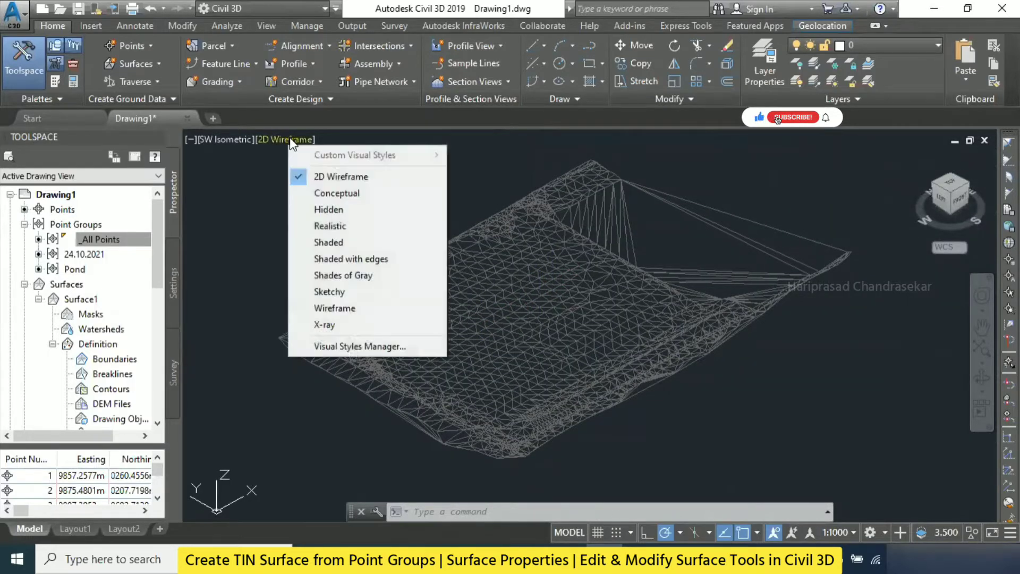
left_click(343, 226)
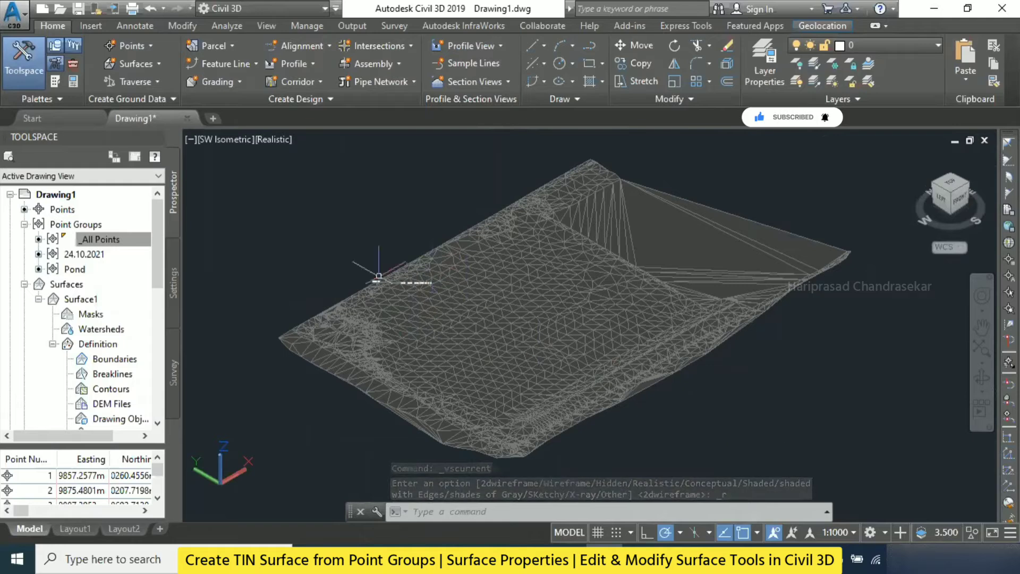
left_click(285, 139)
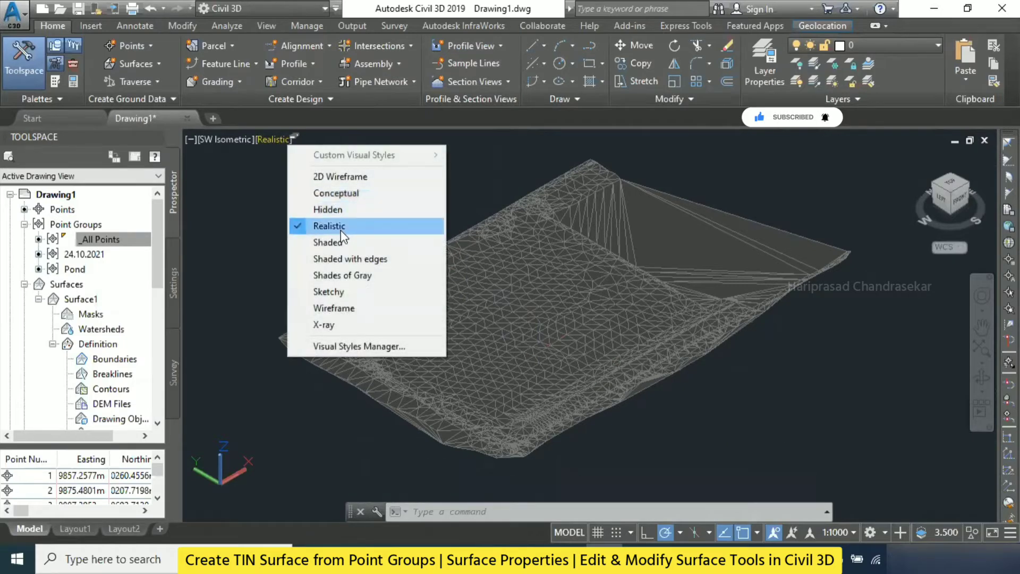
left_click(349, 177)
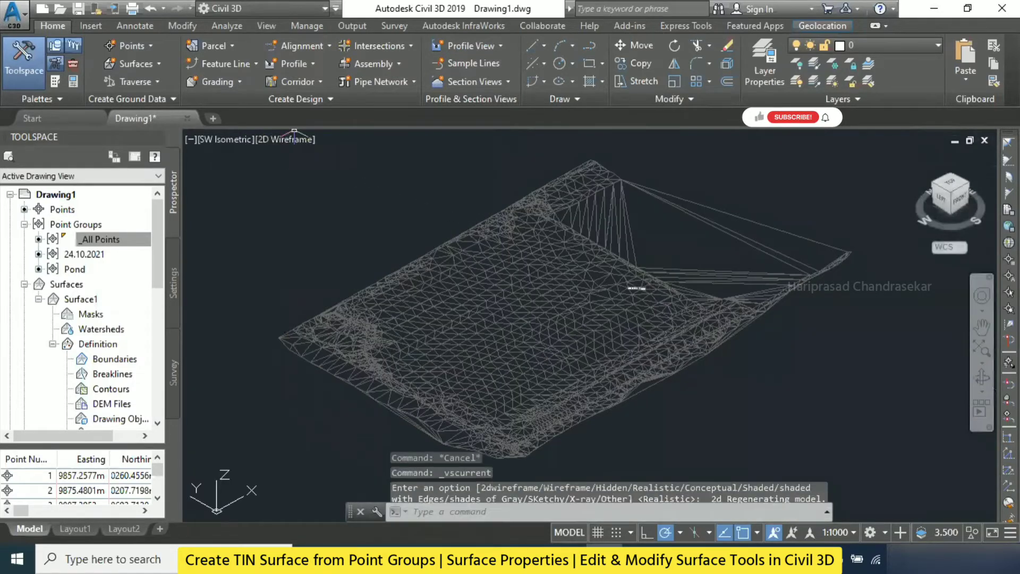
left_click(948, 190)
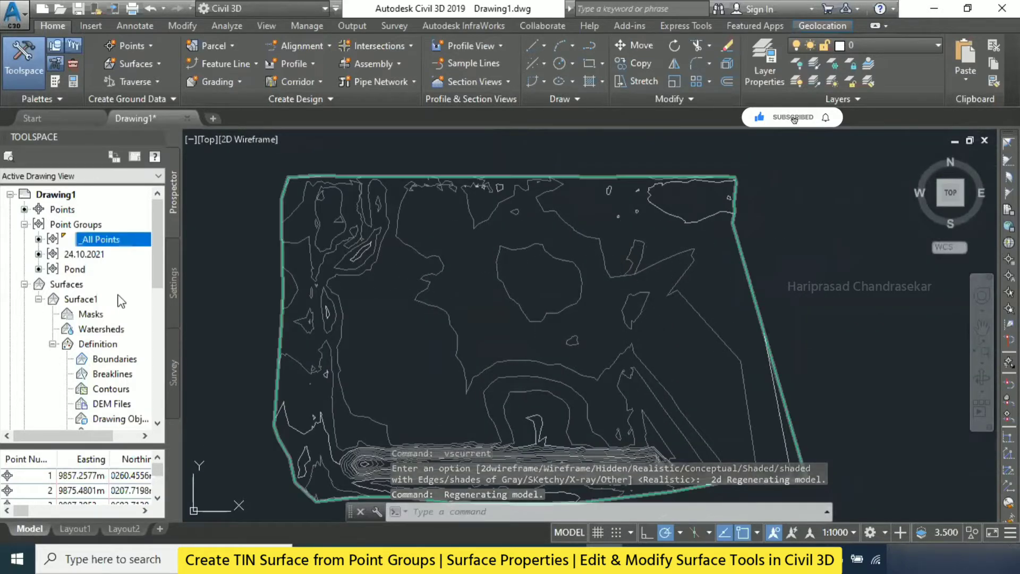
Step: Set the _All Points point group's point style to Basic so its points are shown over the contours
left_click_drag(157, 276, 176, 298)
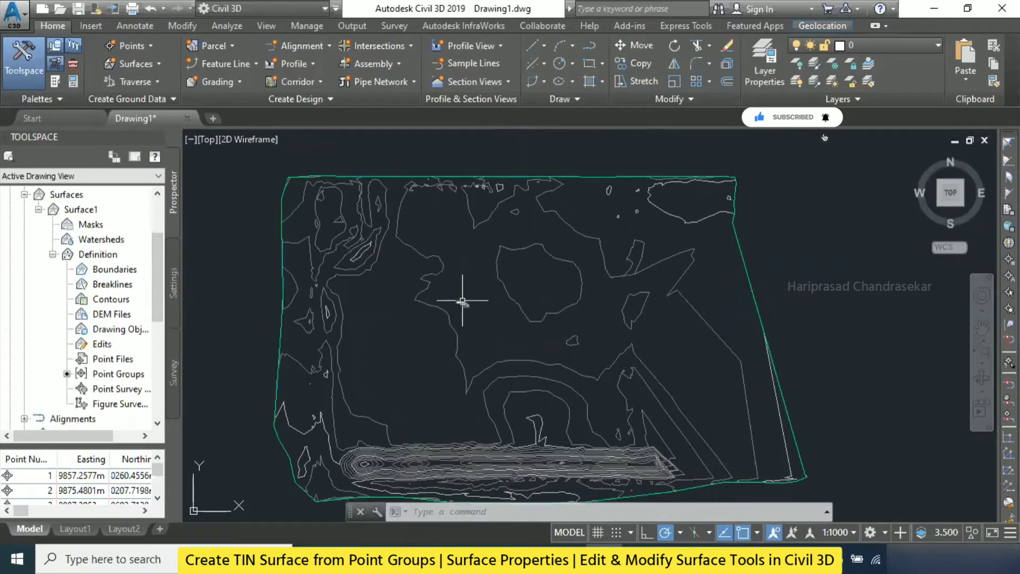
mouse_move(462, 301)
middle_mouse_down()
mouse_move(465, 259)
mouse_move(496, 278)
middle_mouse_up()
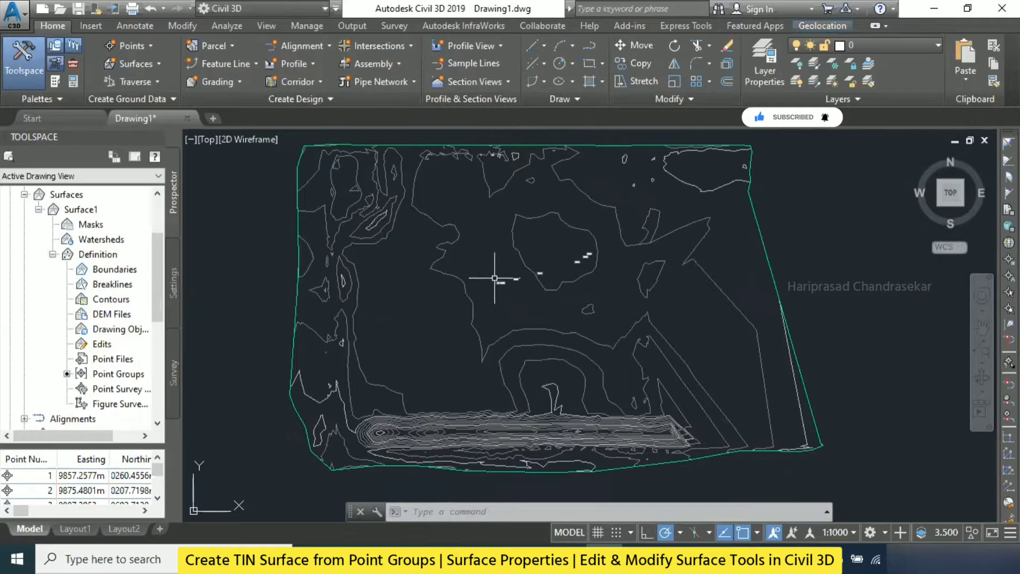
scroll(112, 268, "up", 2)
left_click(103, 241)
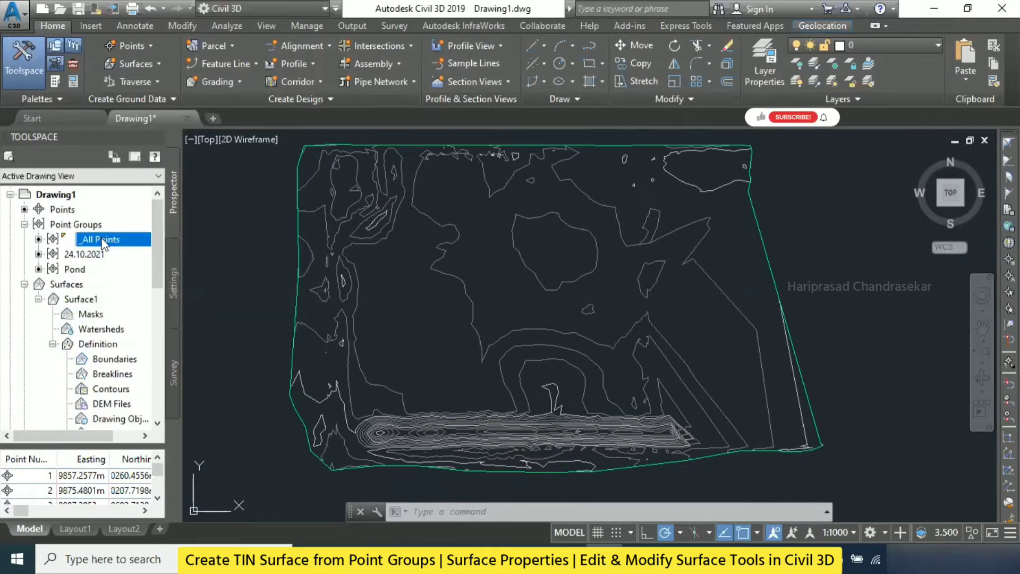
right_click(103, 243)
left_click(145, 246)
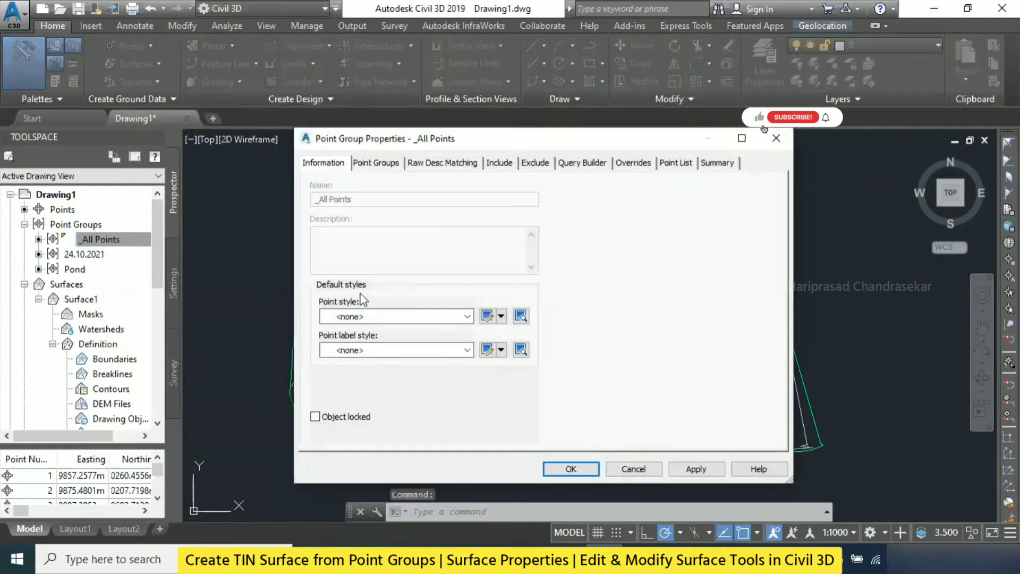
left_click(466, 317)
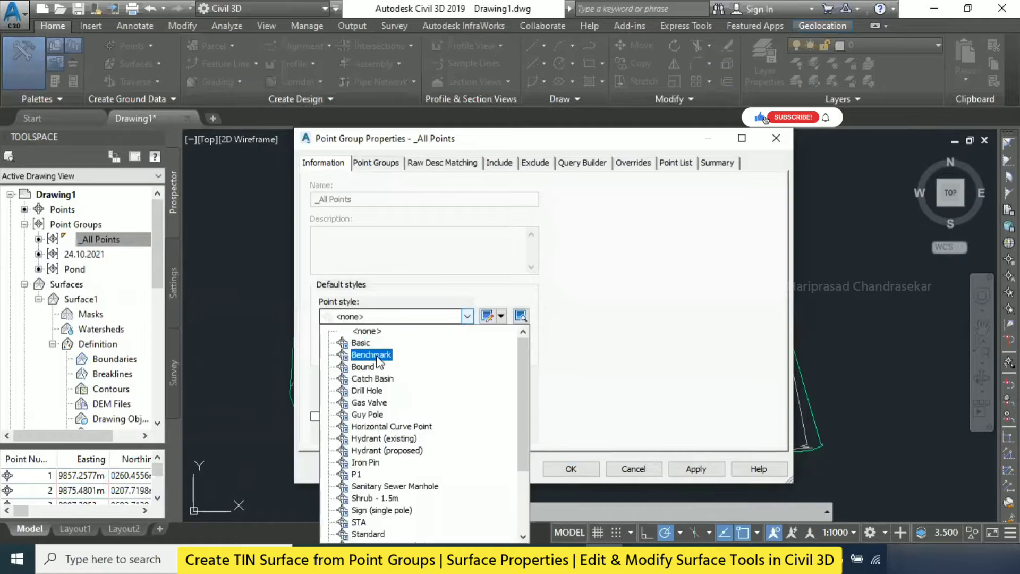
left_click(364, 347)
left_click(572, 469)
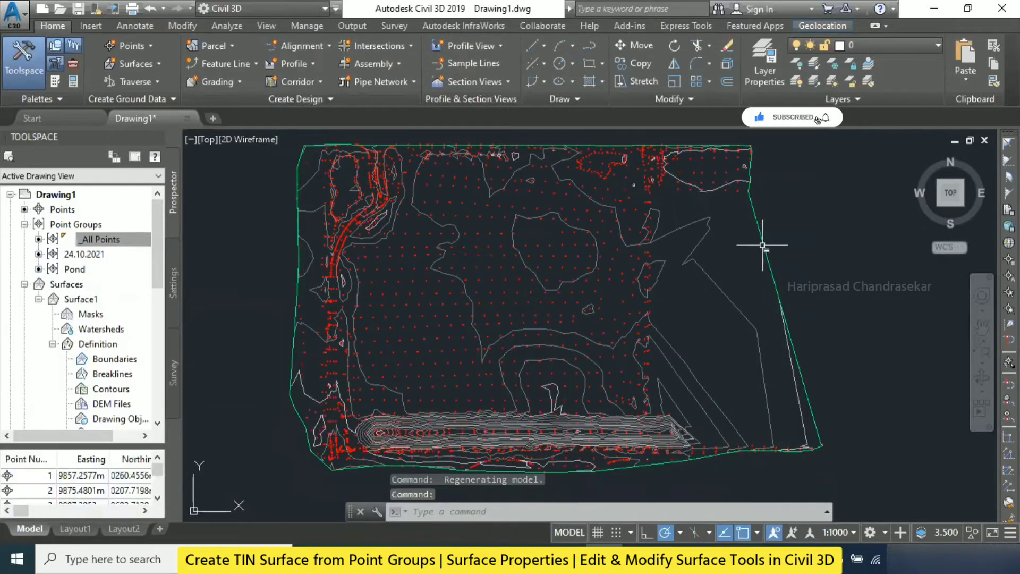
middle_click_drag(762, 245, 711, 245)
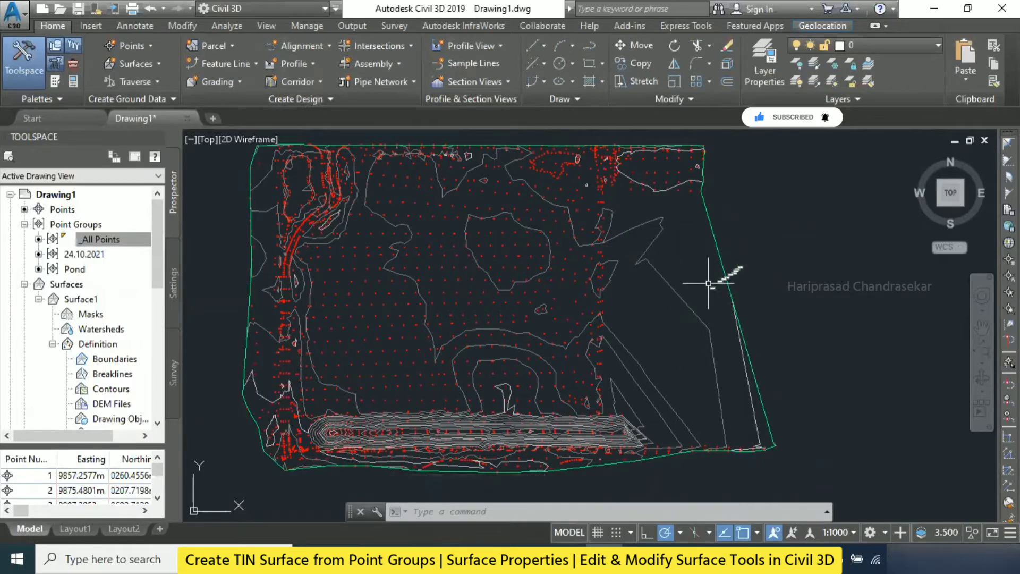
mouse_move(704, 277)
left_mouse_down()
mouse_move(636, 382)
mouse_move(706, 292)
mouse_move(747, 292)
mouse_move(660, 399)
mouse_move(780, 269)
left_mouse_up()
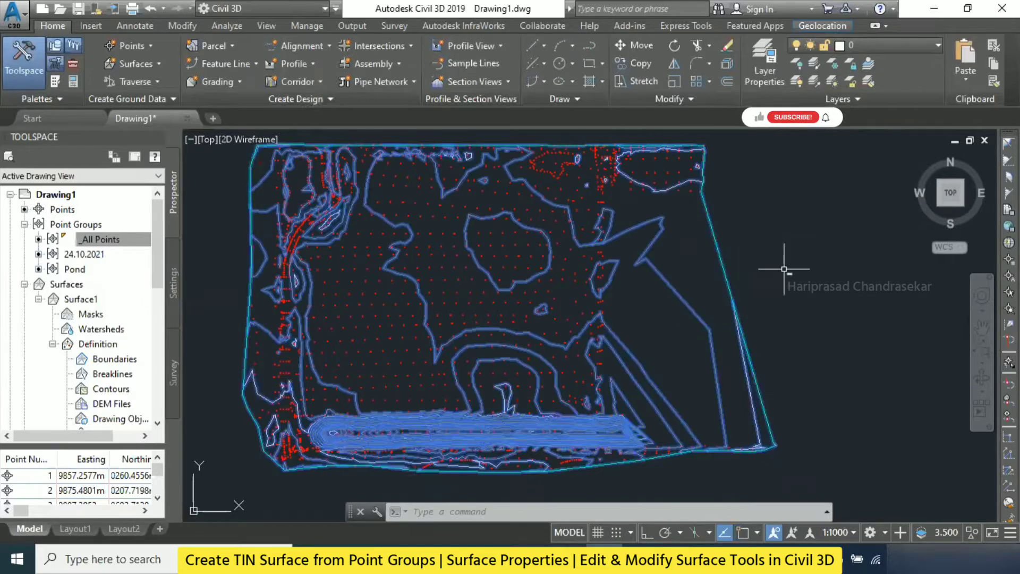
key("Escape")
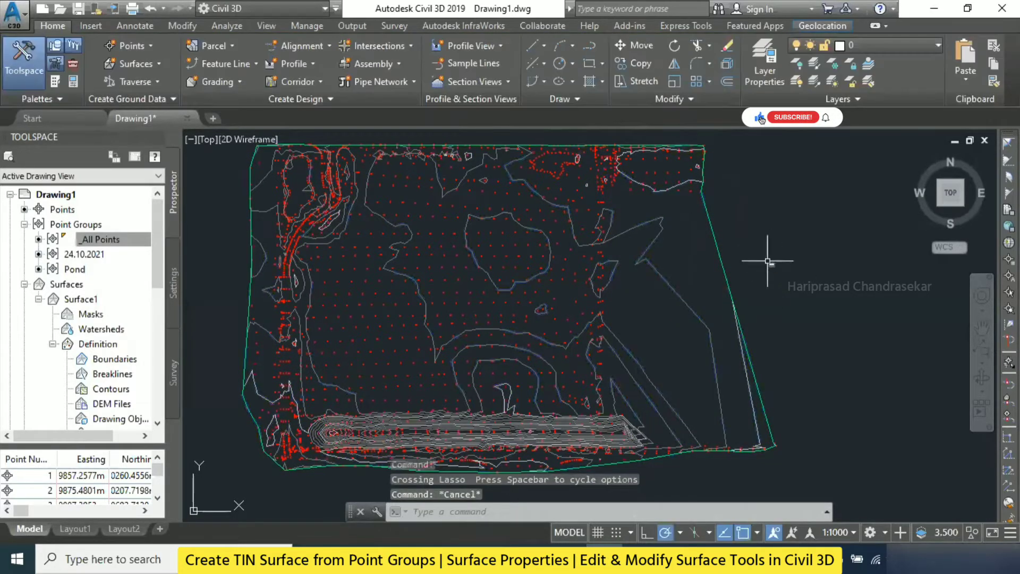
left_click(668, 285)
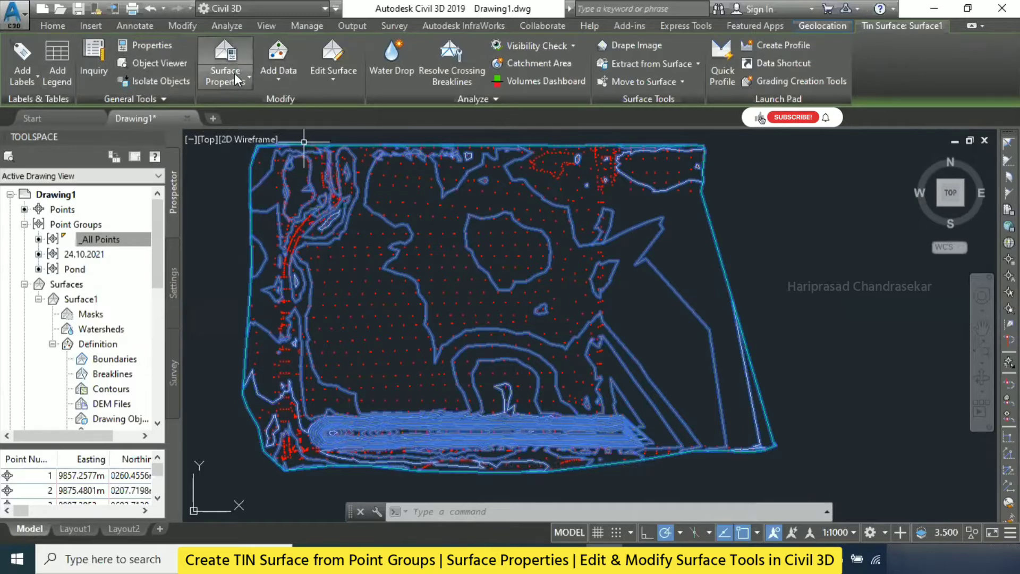
left_click(285, 80)
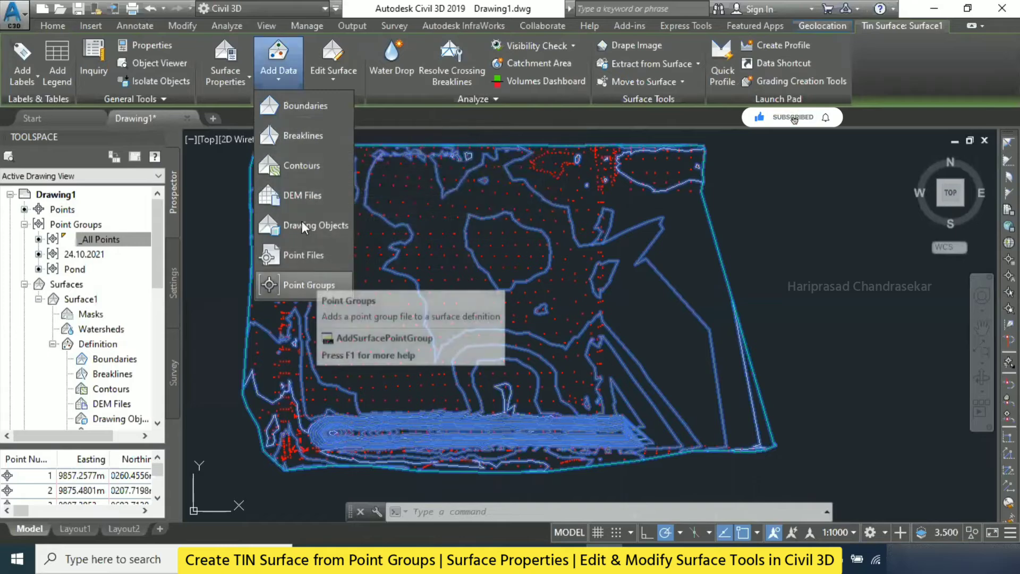
left_click(234, 78)
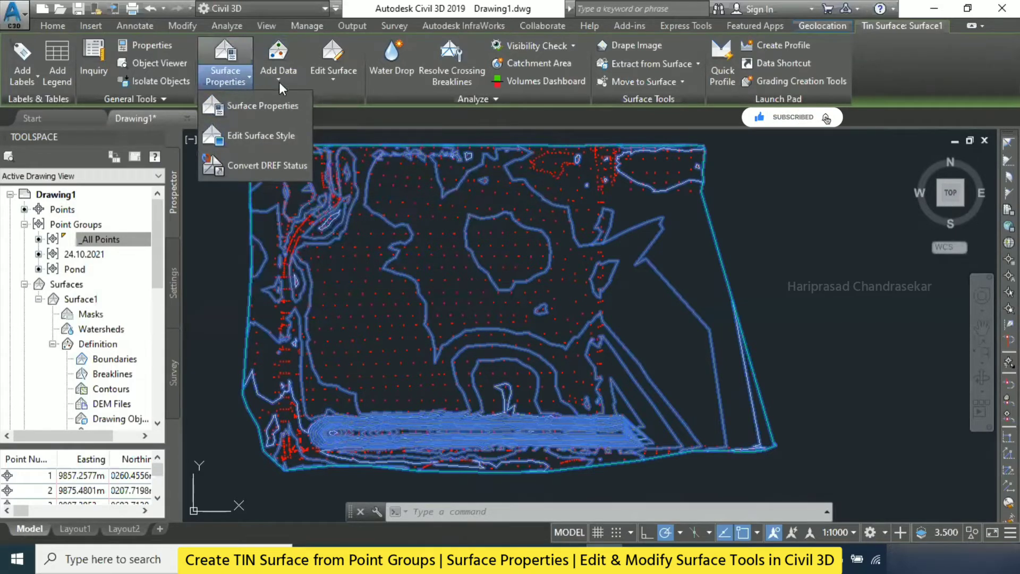
left_click(337, 75)
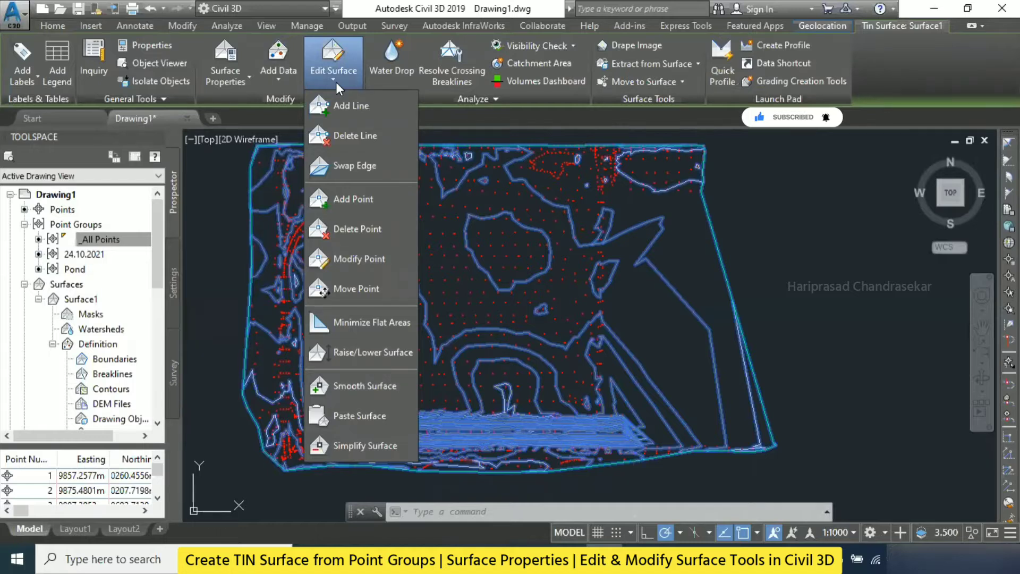
left_click(357, 106)
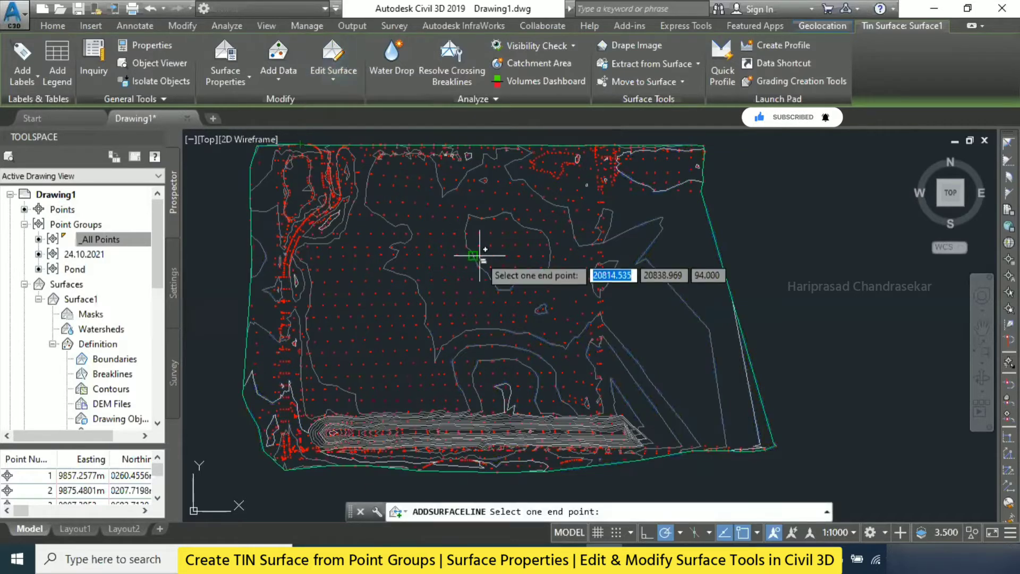
scroll(468, 241, "up", 6)
left_click(457, 229)
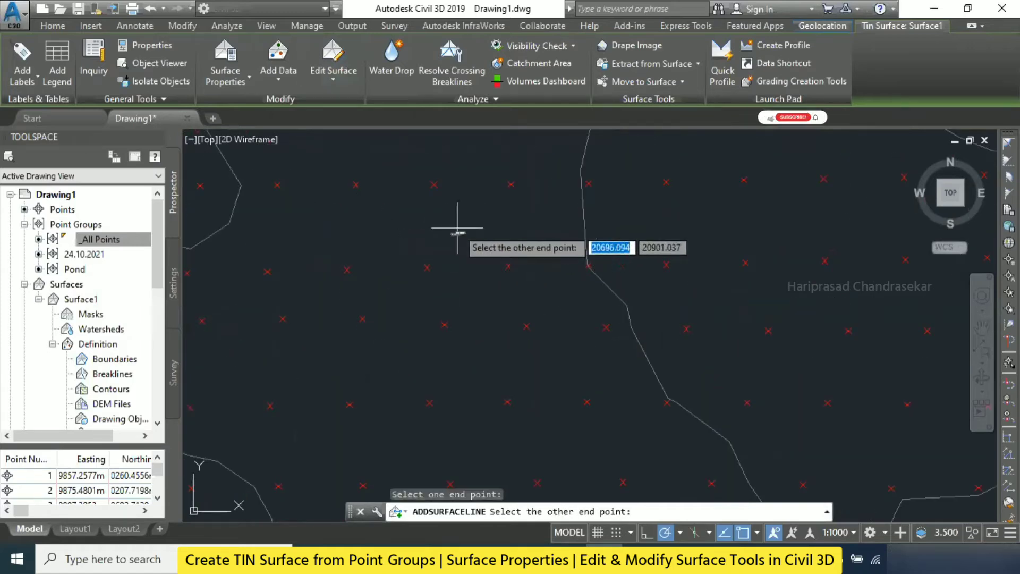
scroll(608, 234, "down", 6)
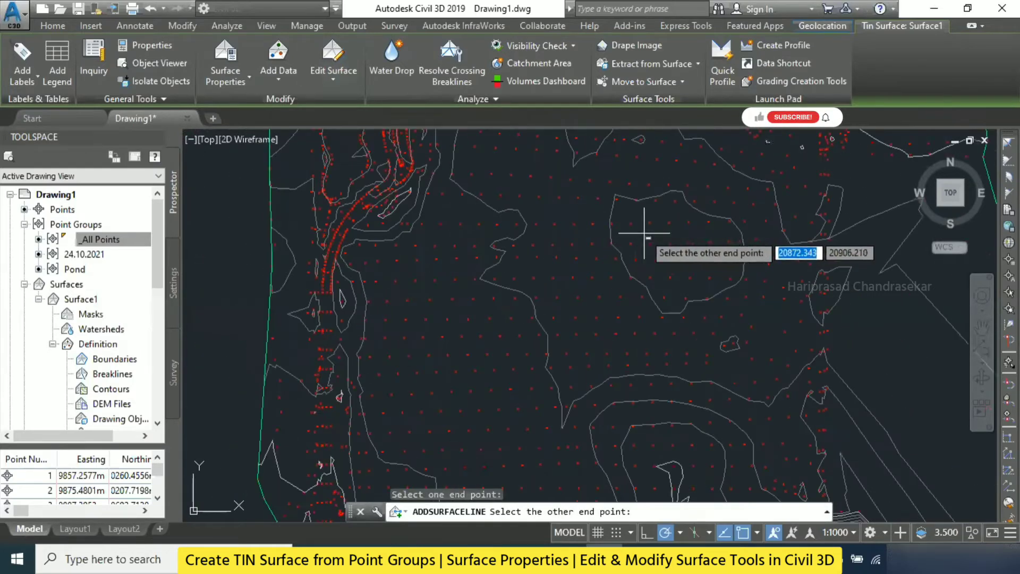
key("Escape")
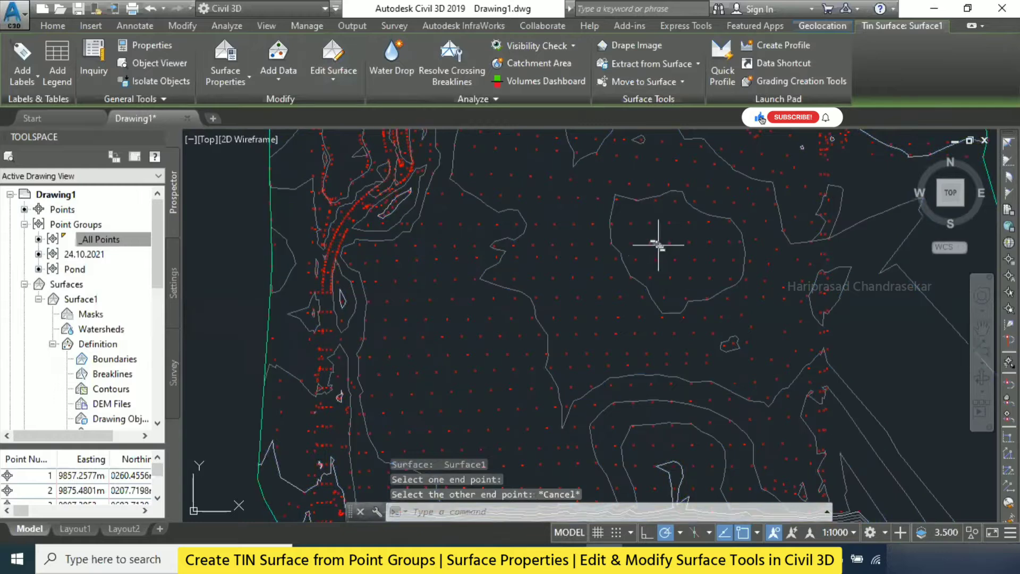
key("Escape")
Step: Set the TIN surface's style to Contours and Triangles in its surface properties and clear the selection
scroll(587, 216, "down", 2)
middle_click_drag(624, 228, 565, 244)
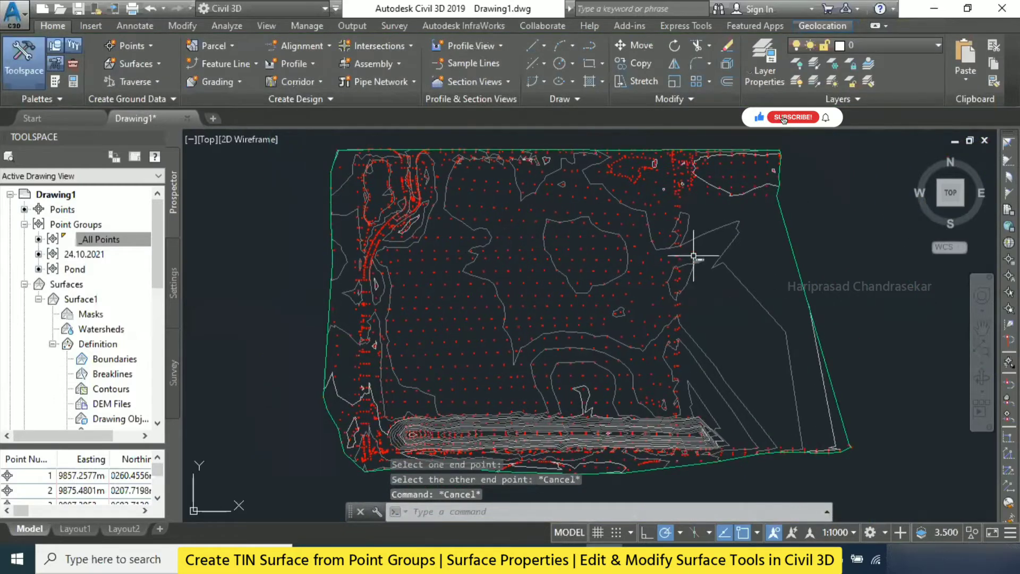
left_click(731, 225)
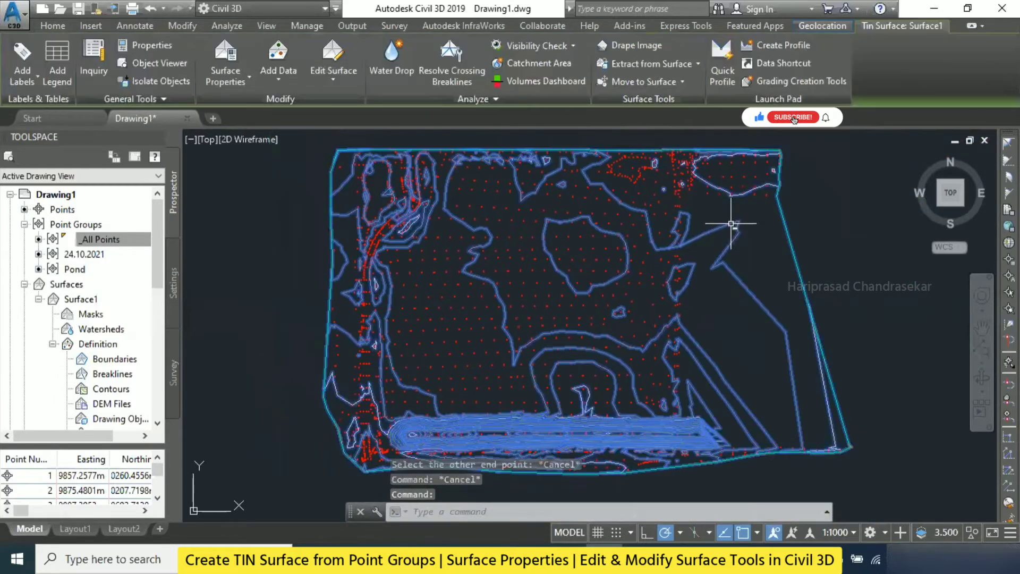
left_click(235, 77)
left_click(266, 106)
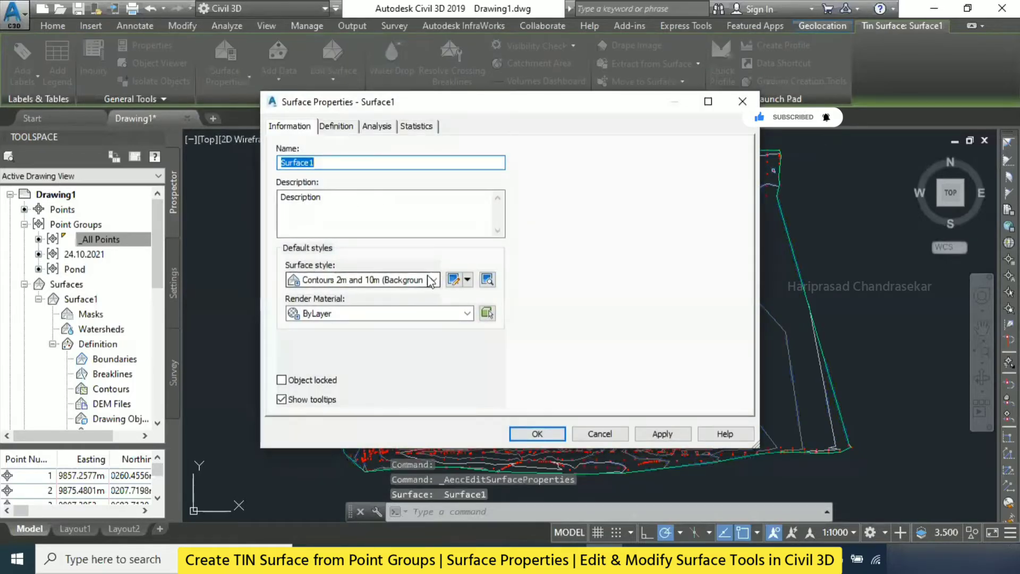
left_click(434, 280)
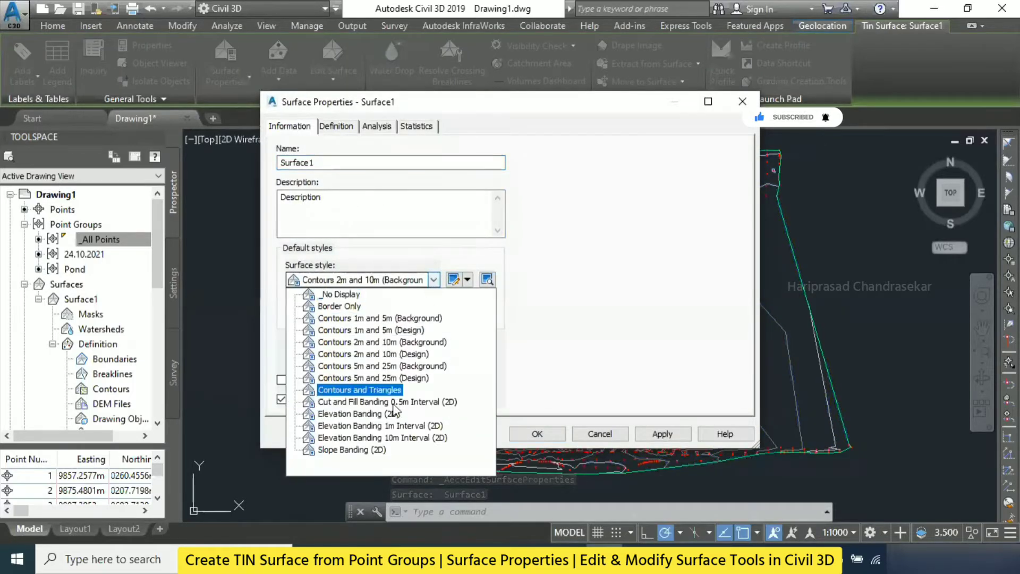
left_click(360, 390)
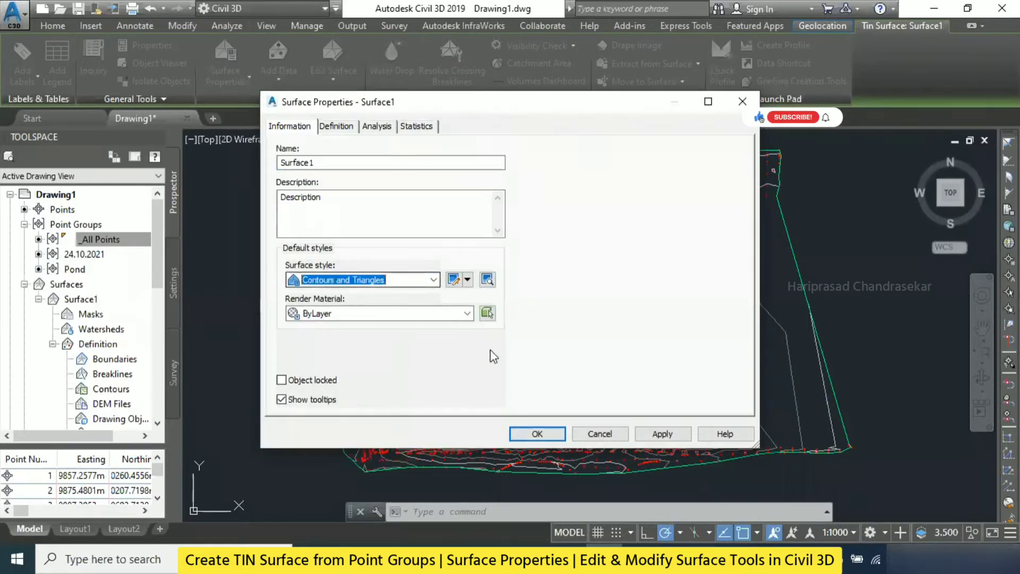
left_click(659, 434)
left_click(537, 434)
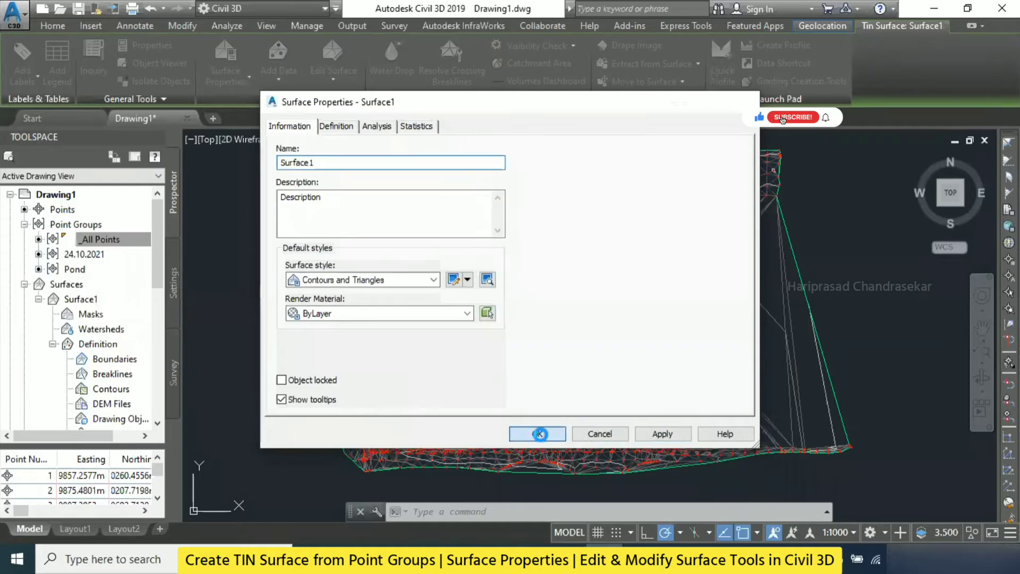
scroll(535, 263, "up", 6)
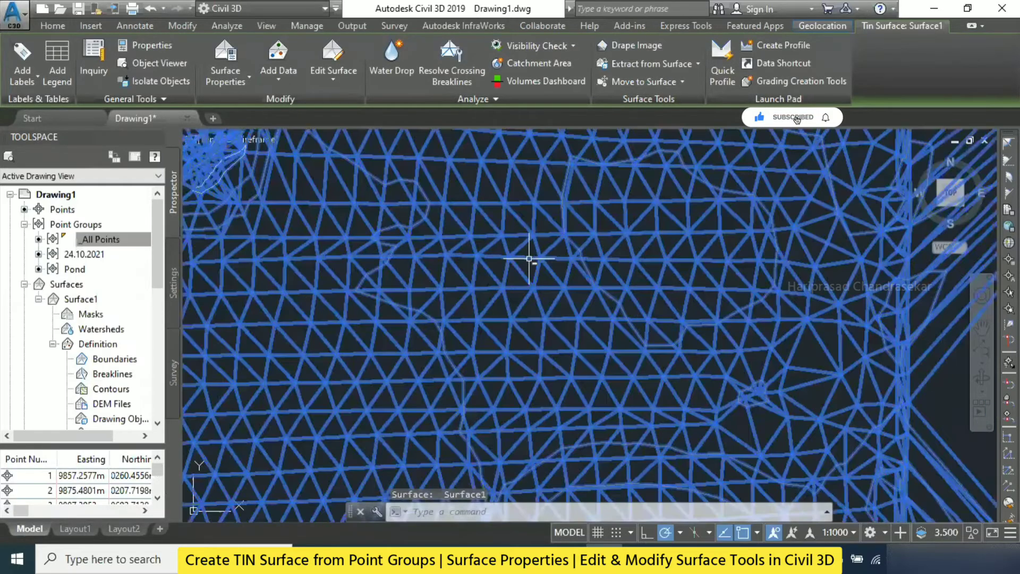
key("Escape")
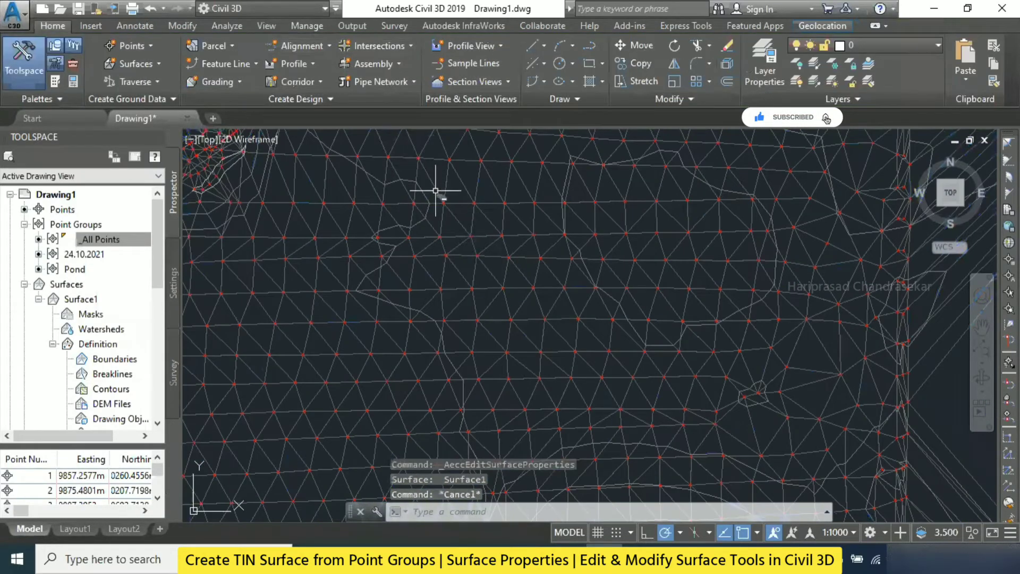
Step: Add a surface line from a point in the triangulated grid to the nearly vertically aligned point two rows below it
left_click(436, 190)
key("Escape")
left_click(436, 173)
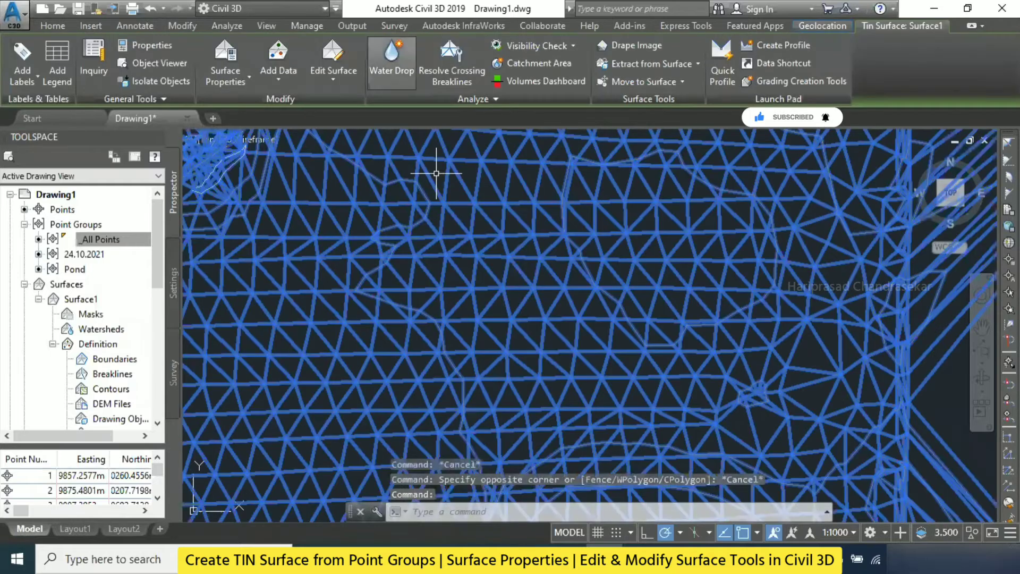
left_click(333, 67)
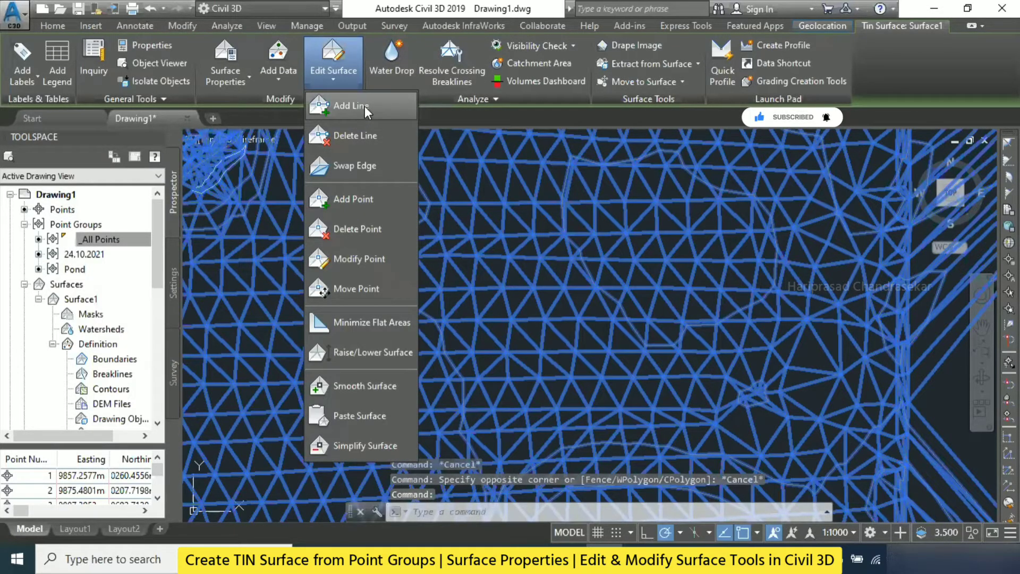
left_click(364, 107)
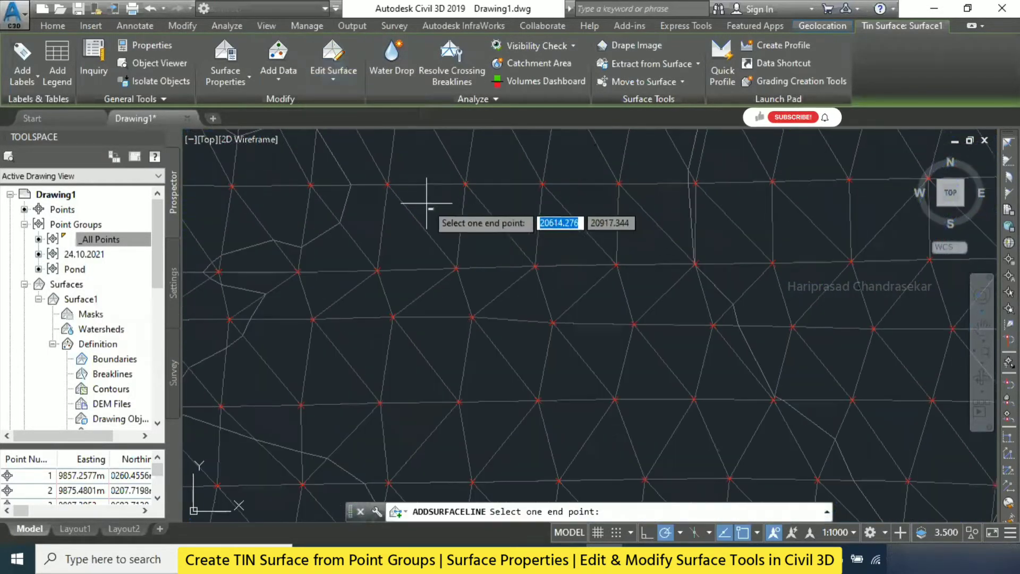
scroll(426, 202, "up", 4)
left_click(334, 159)
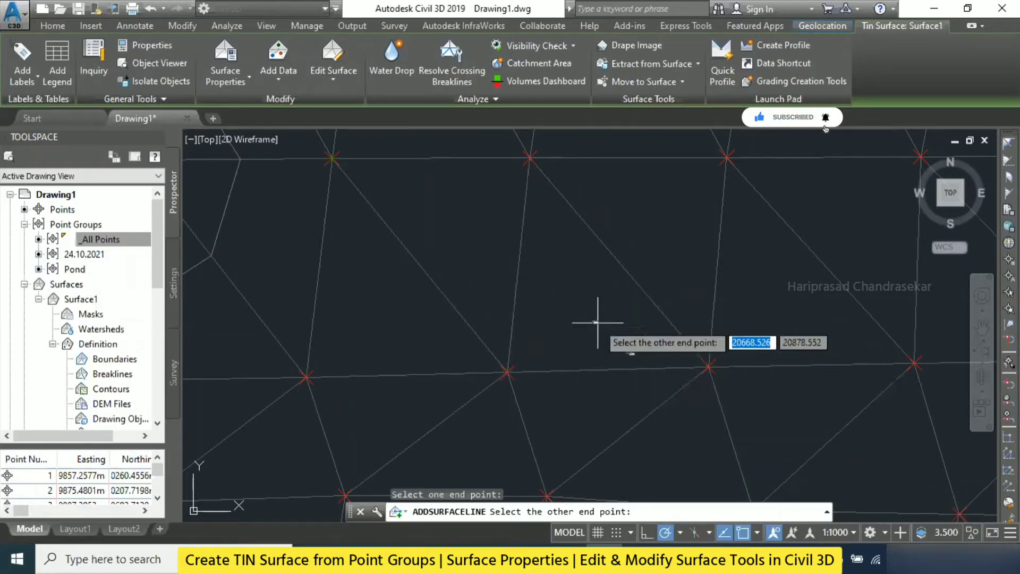
scroll(469, 244, "down", 3)
scroll(416, 342, "up", 3)
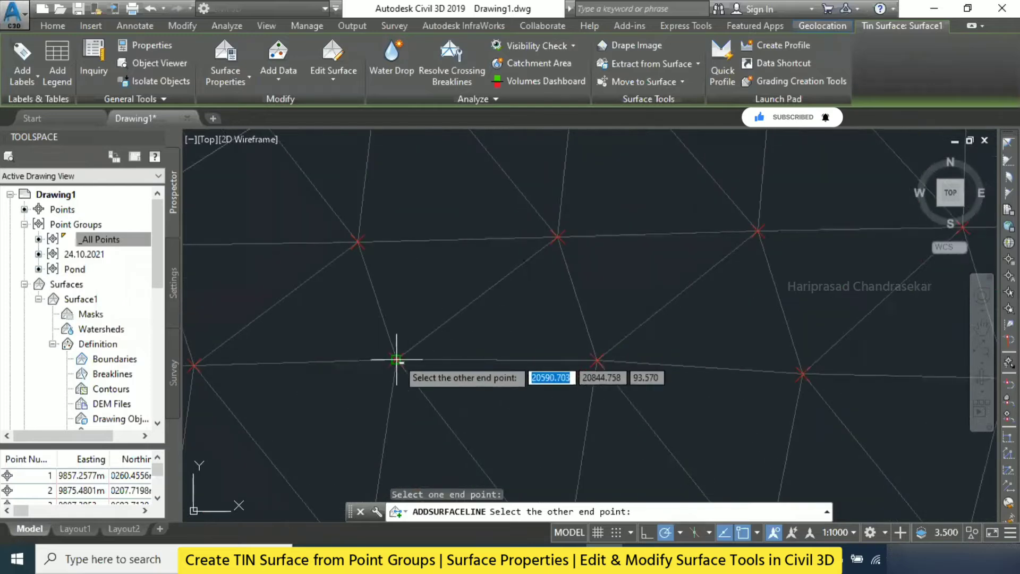
left_click(397, 360)
scroll(467, 289, "down", 4)
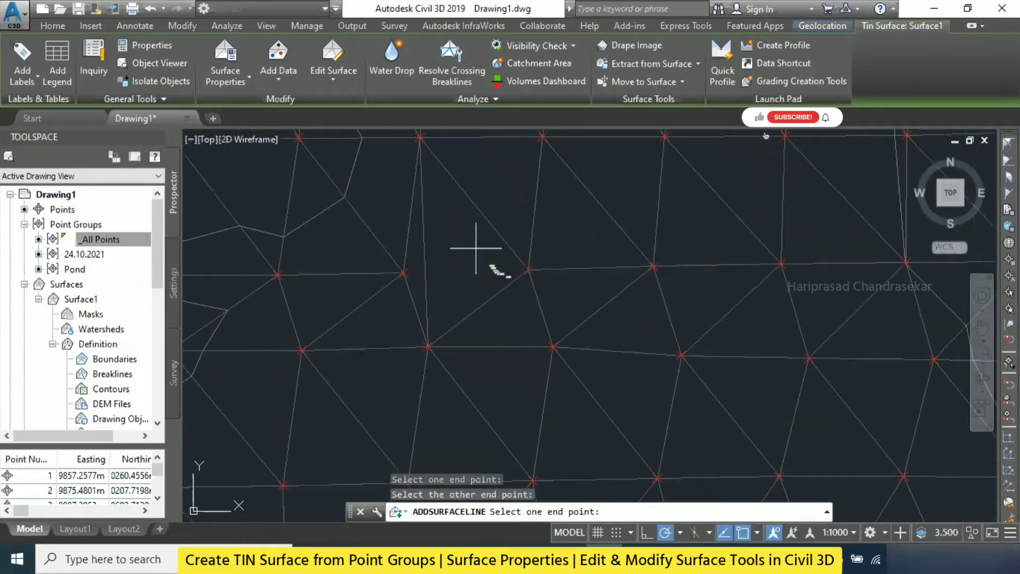
middle_click_drag(622, 184, 632, 226)
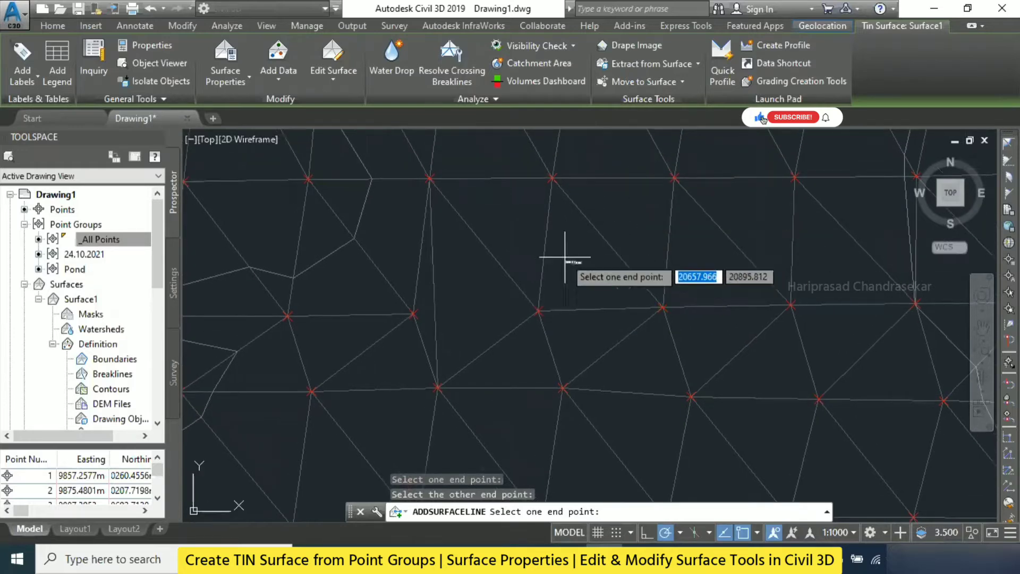
key("Escape")
key("Escape")
key("Escape")
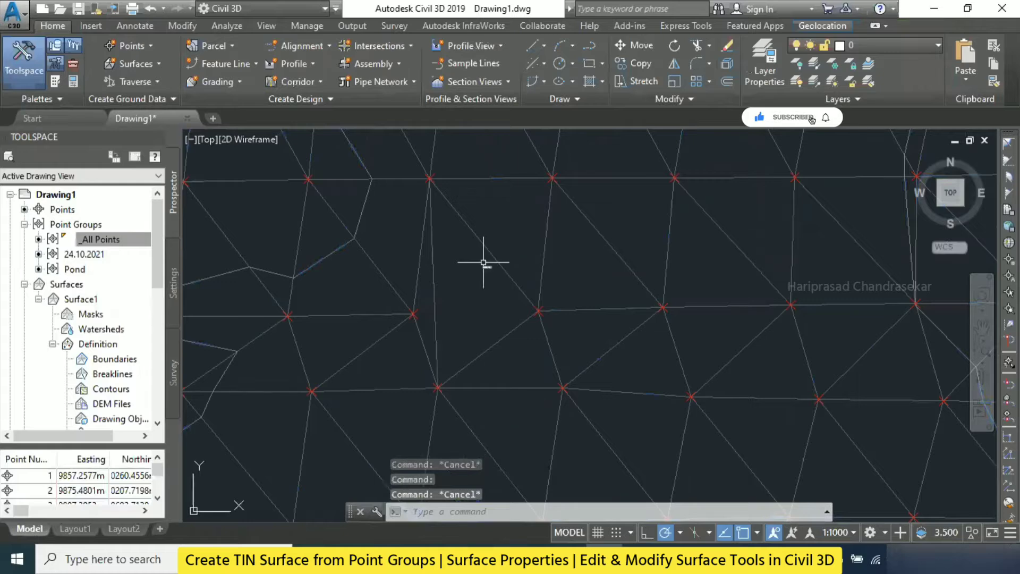
Step: Delete the added near-vertical surface line between the two grid points and end the Delete Line command
left_click(434, 266)
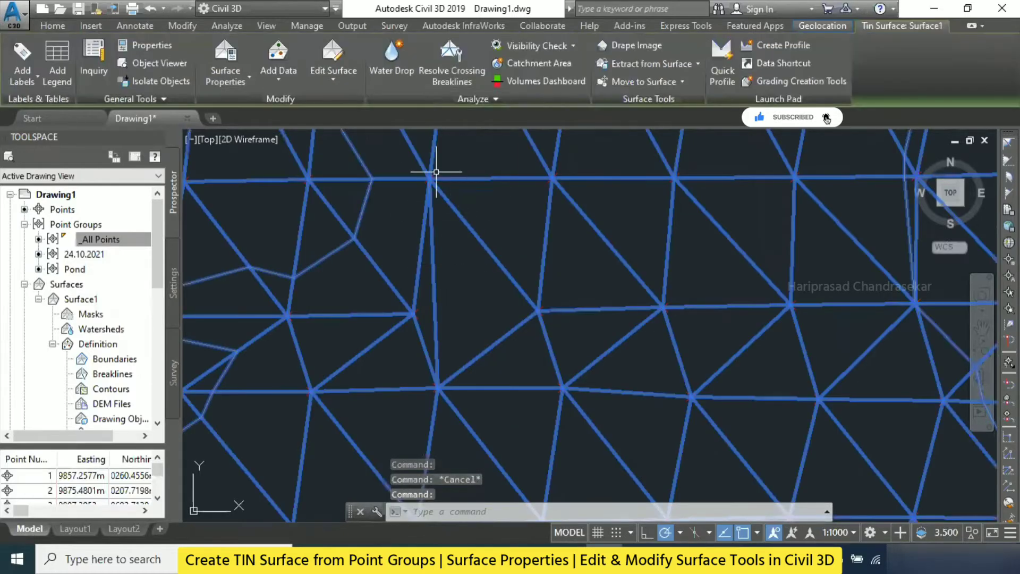
key("Escape")
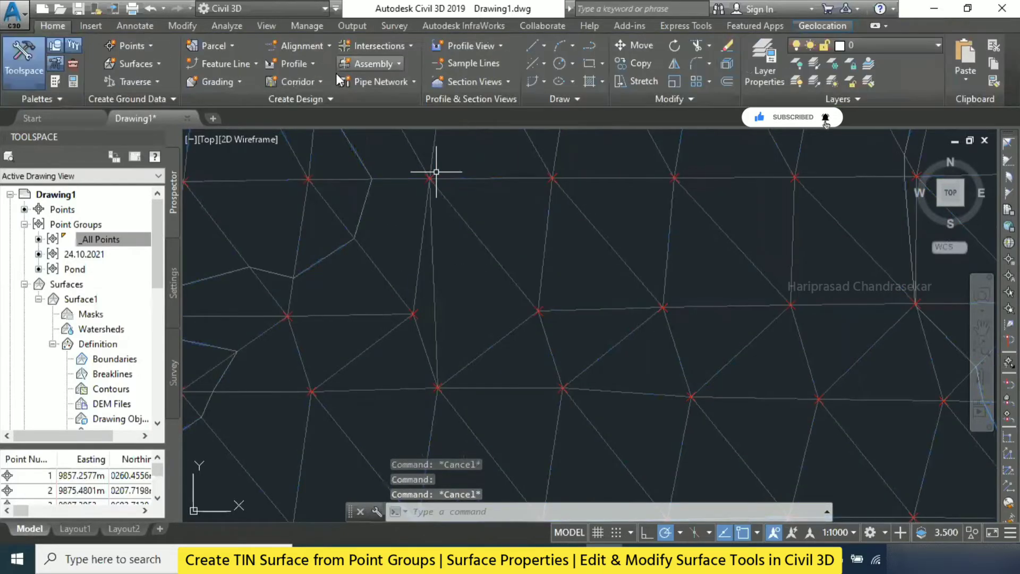
left_click(466, 221)
left_click(340, 66)
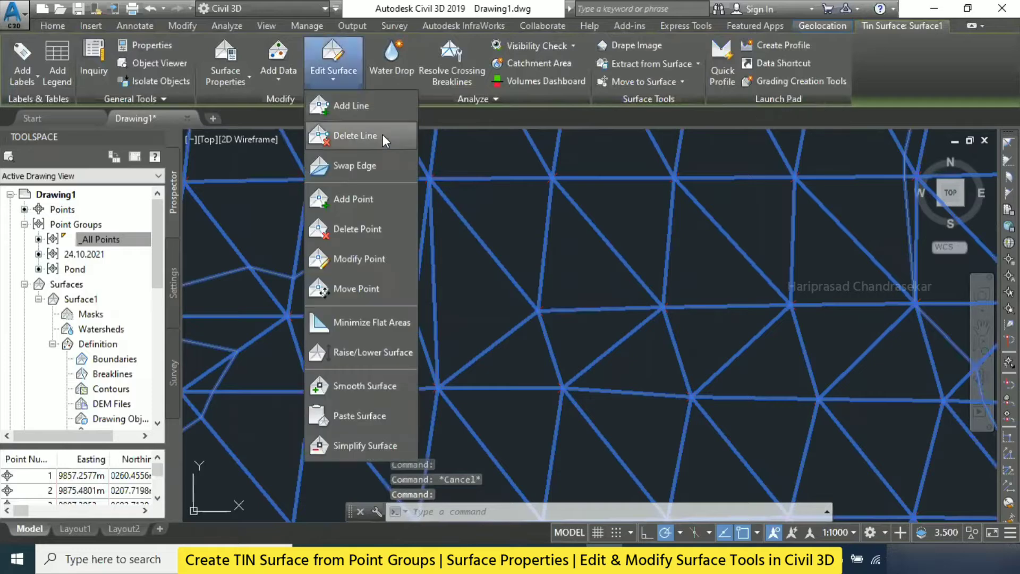
left_click(381, 135)
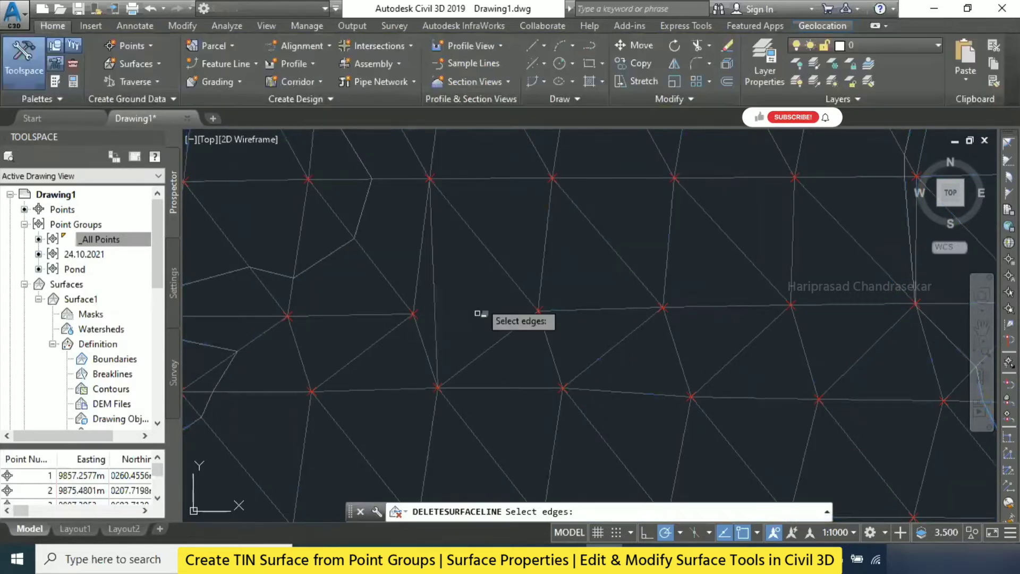
left_click(437, 301)
left_click(416, 289)
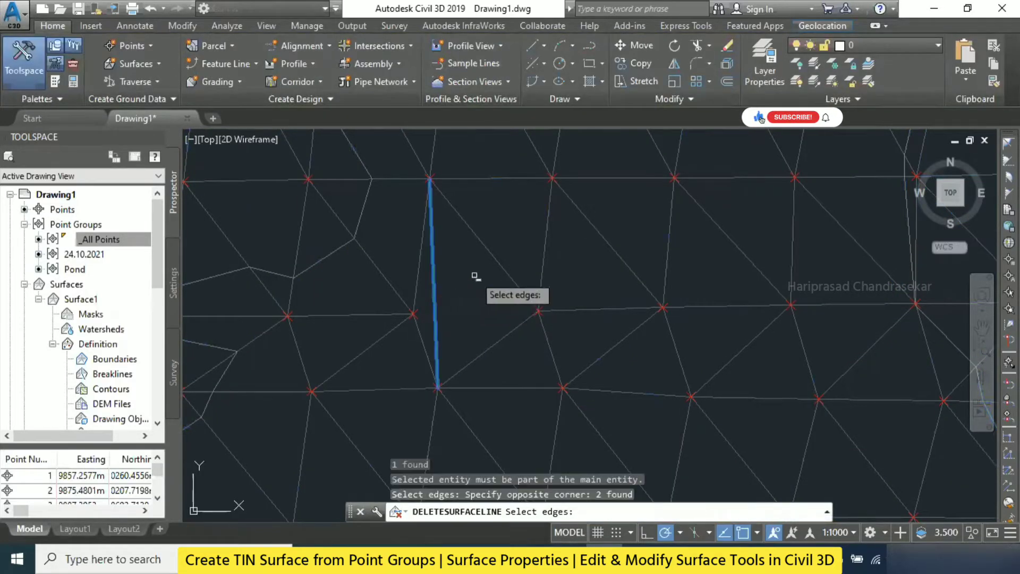
key("Return")
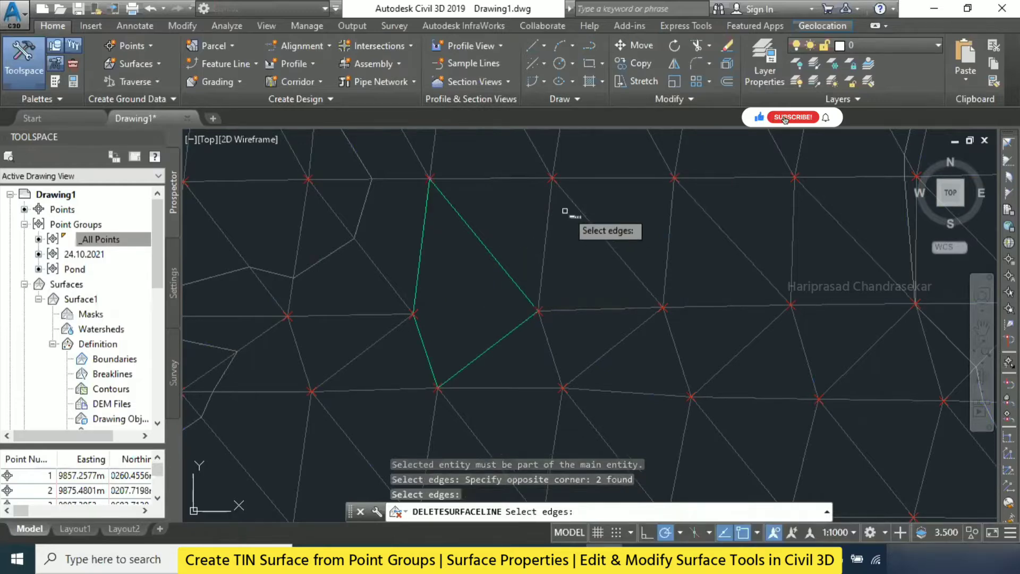
key("Escape")
key("Escape")
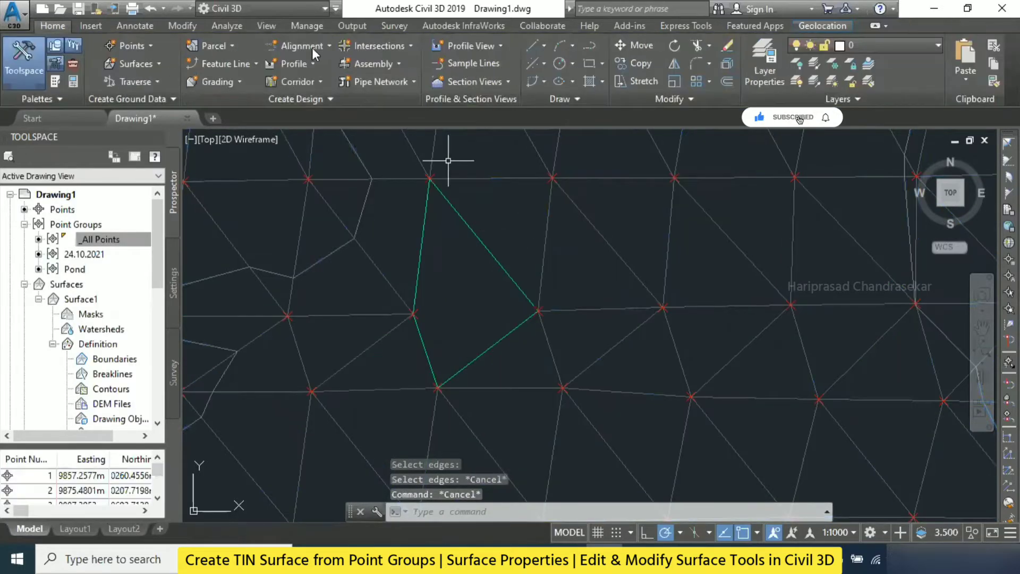
Step: Try to add a surface line across the open triangulation hole between its two middle-row points, closing the event viewer and ending the command
left_click(487, 252)
key("Escape")
left_click(493, 249)
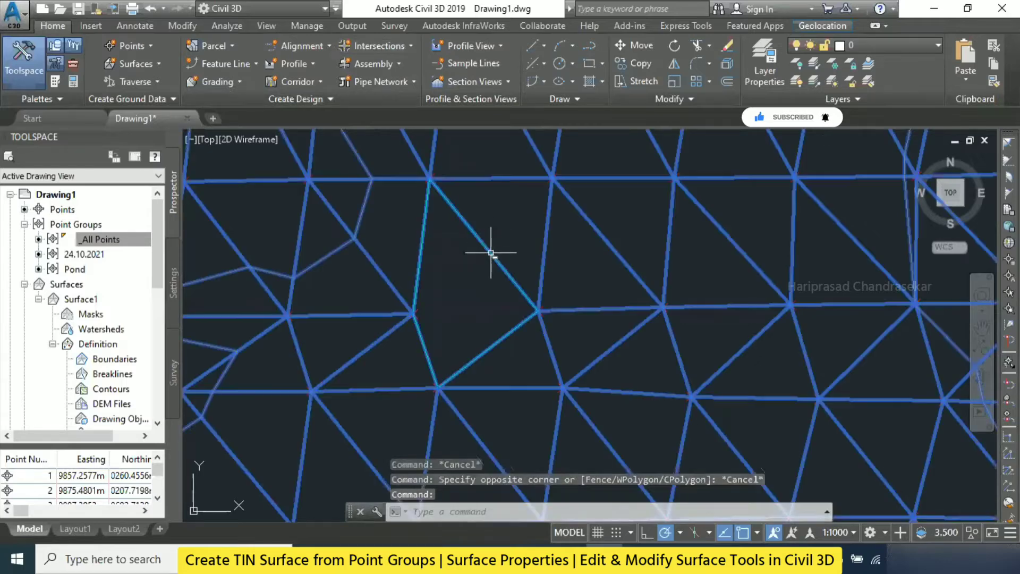
left_click(330, 78)
left_click(371, 115)
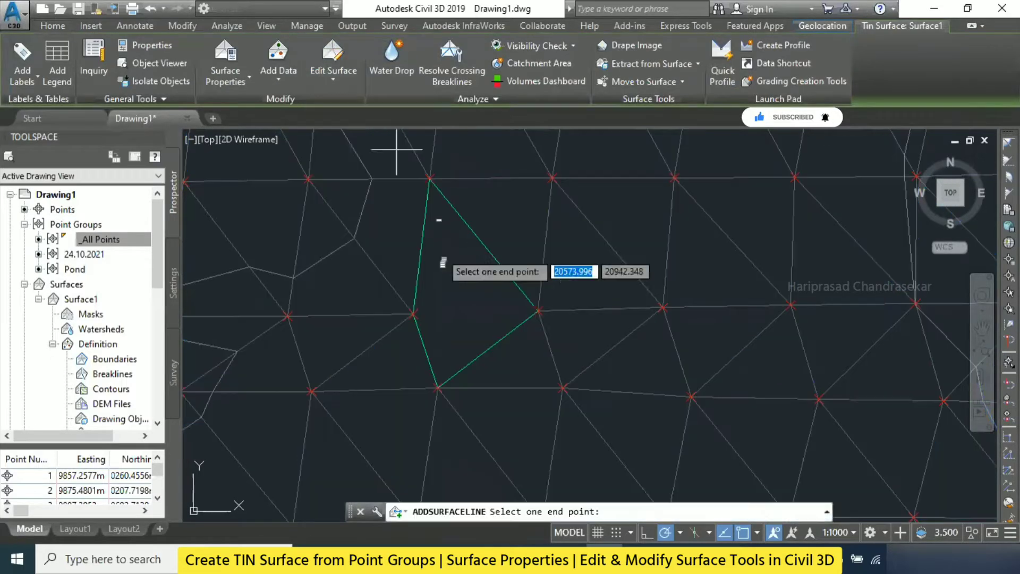
left_click(413, 314)
left_click(538, 311)
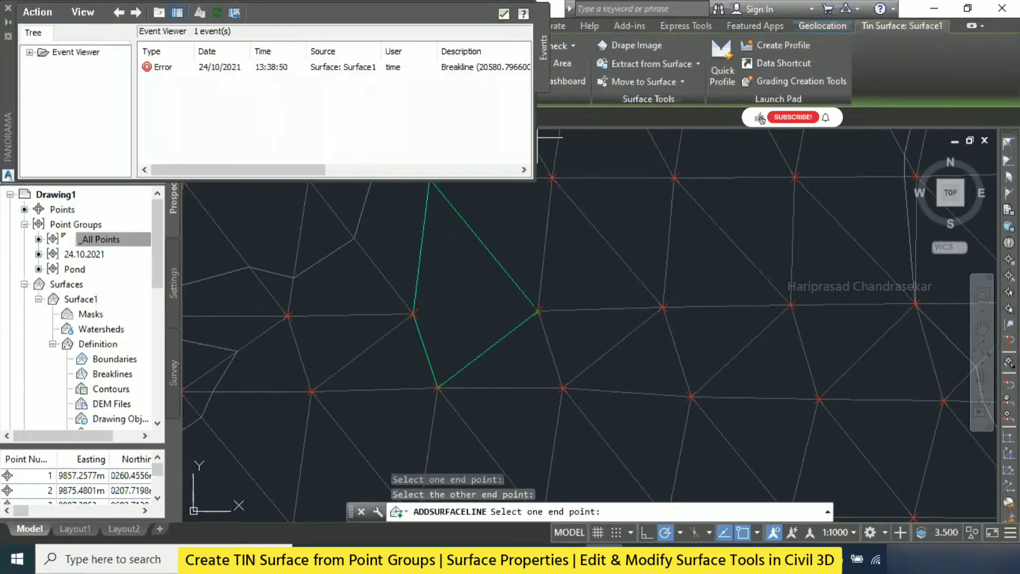
left_click(503, 14)
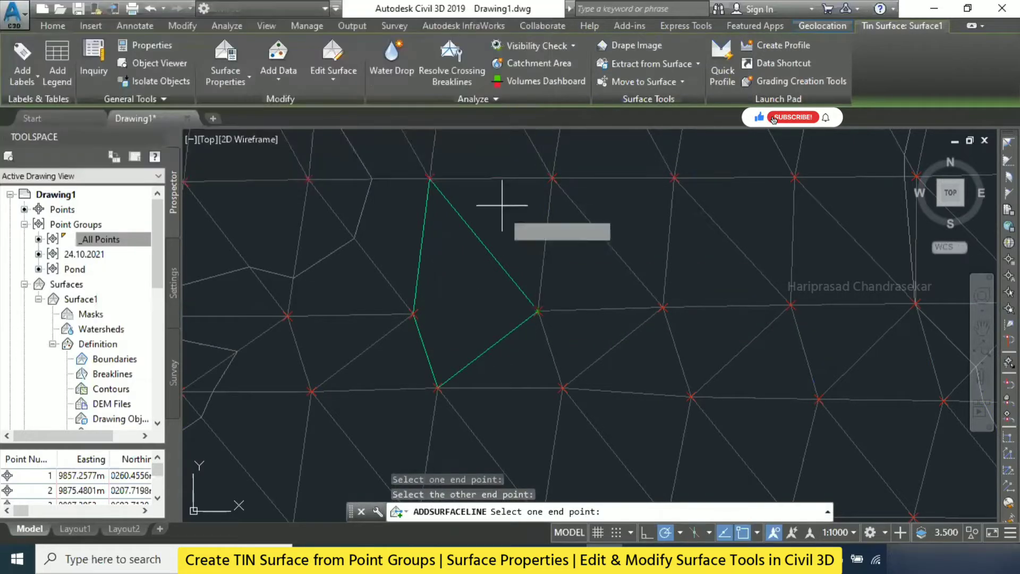
key("Escape")
scroll(529, 217, "down", 2)
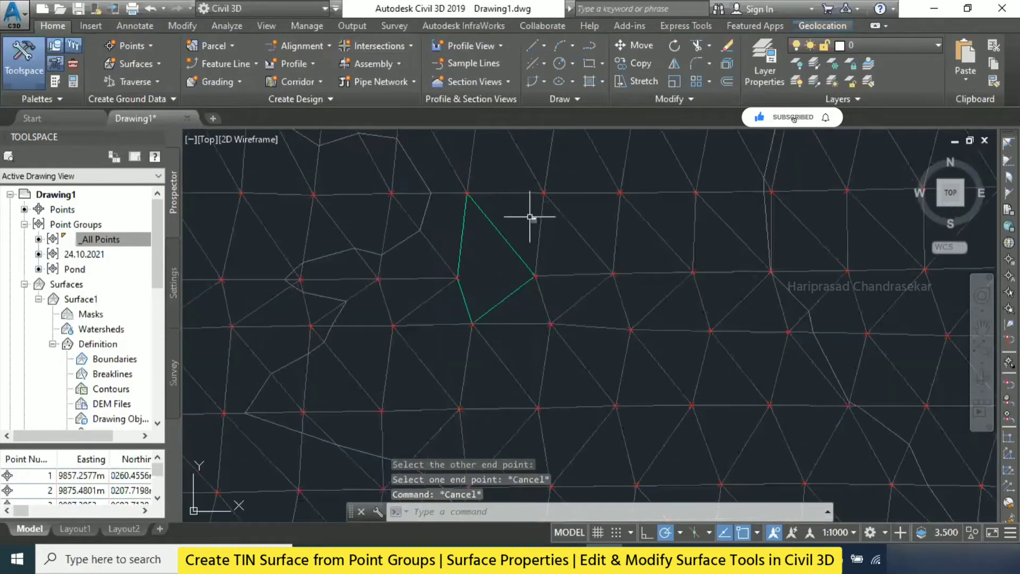
Step: Undo the recent surface line additions and deletion so the original triangulation at the hole is restored
scroll(495, 236, "up", 3)
scroll(470, 226, "down", 3)
middle_click_drag(467, 239, 588, 274)
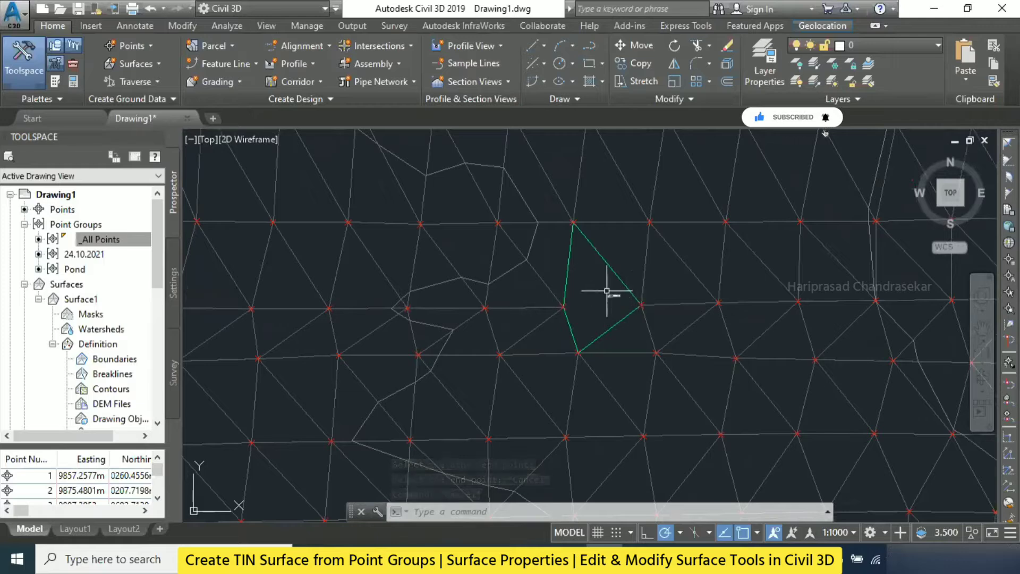
scroll(619, 290, "up", 2)
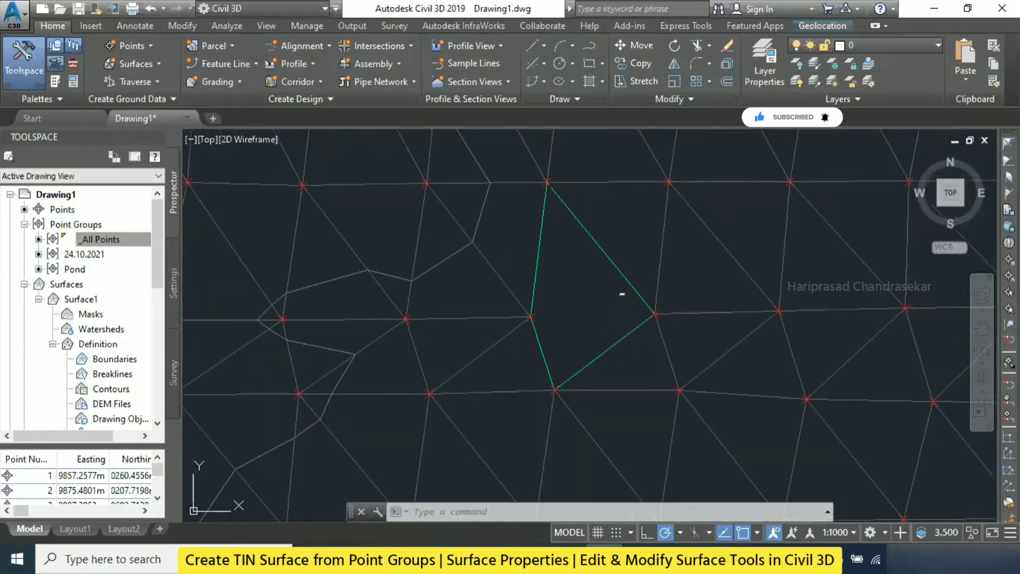
key("ctrl+z")
key("ctrl+z")
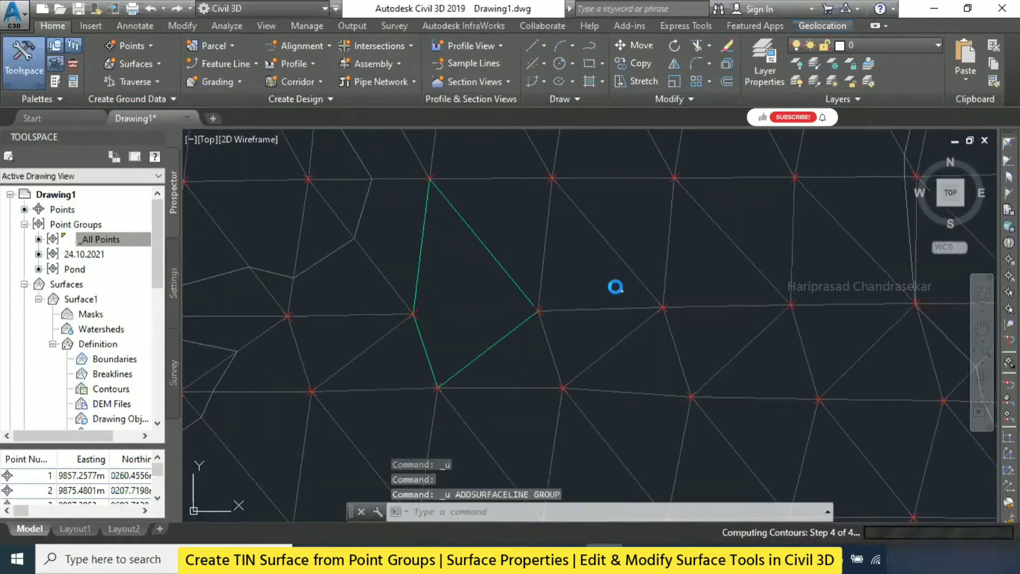
key("ctrl+z")
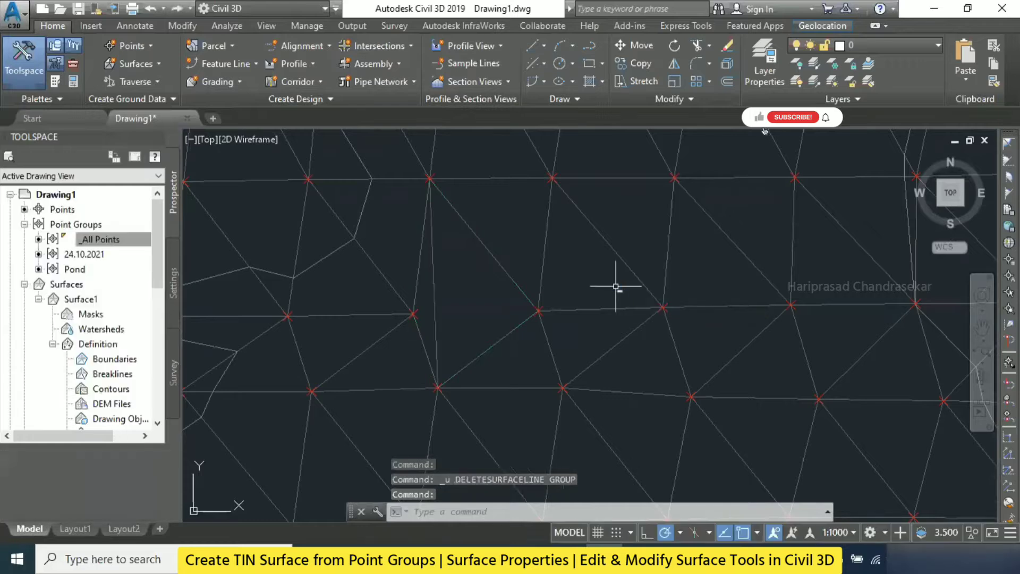
key("ctrl+z")
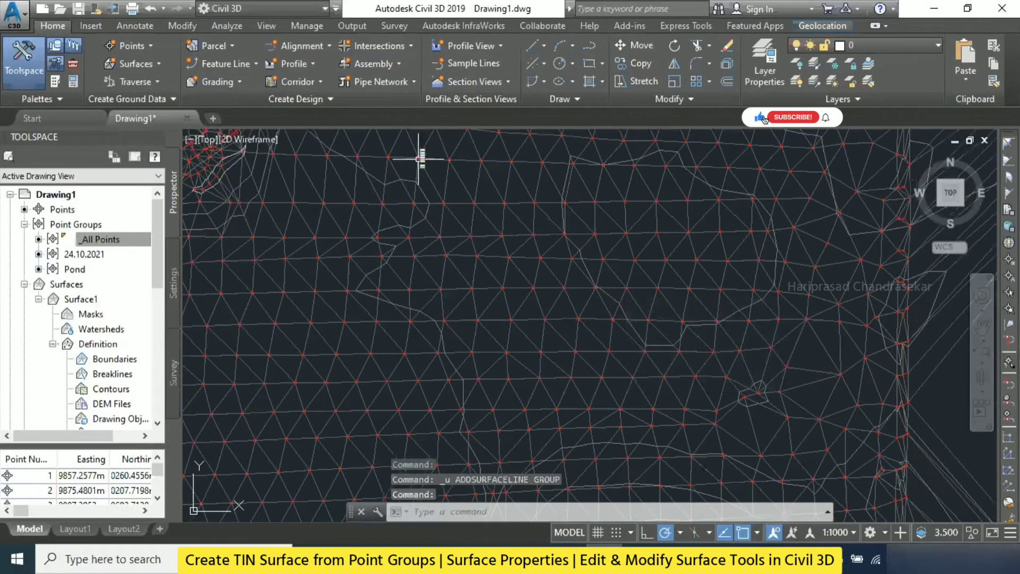
Step: Swap the diagonal edges of two adjacent grid cells on the TIN surface, swap them back to their original directions and end Swap Edge
left_click(488, 181)
left_click(486, 172)
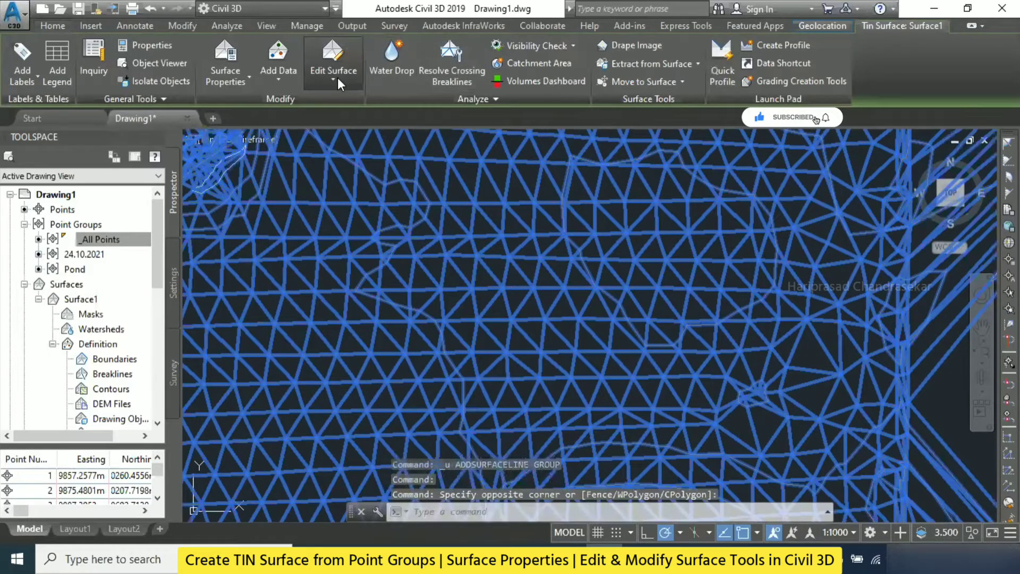
left_click(337, 77)
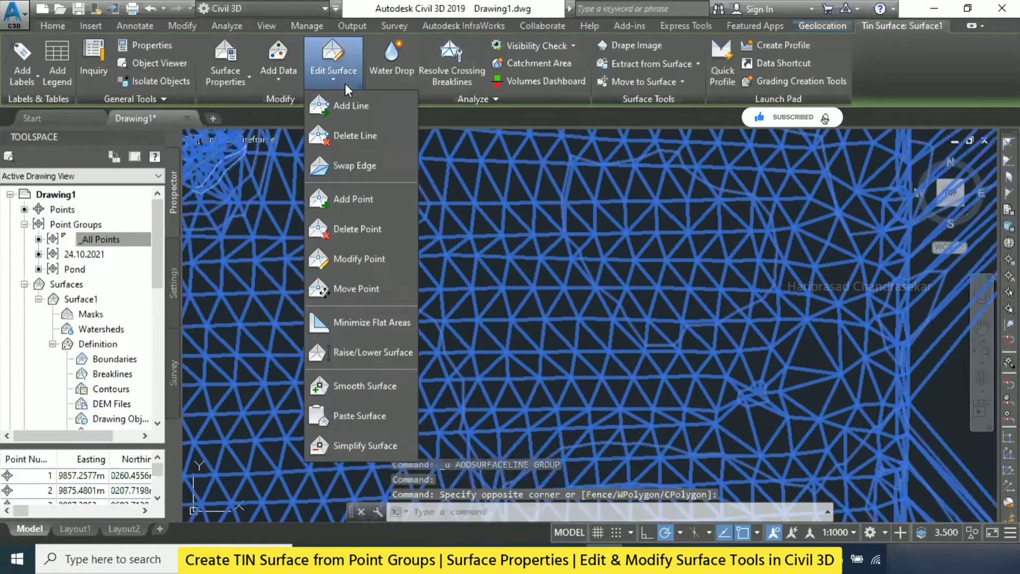
left_click(364, 165)
scroll(430, 276, "up", 5)
middle_click_drag(464, 259, 458, 165)
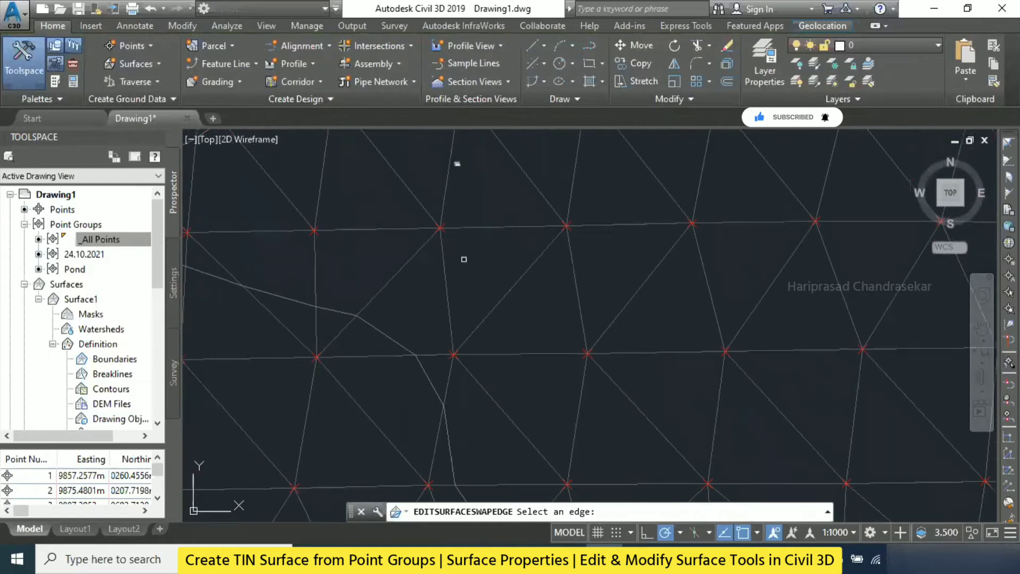
left_click(524, 273)
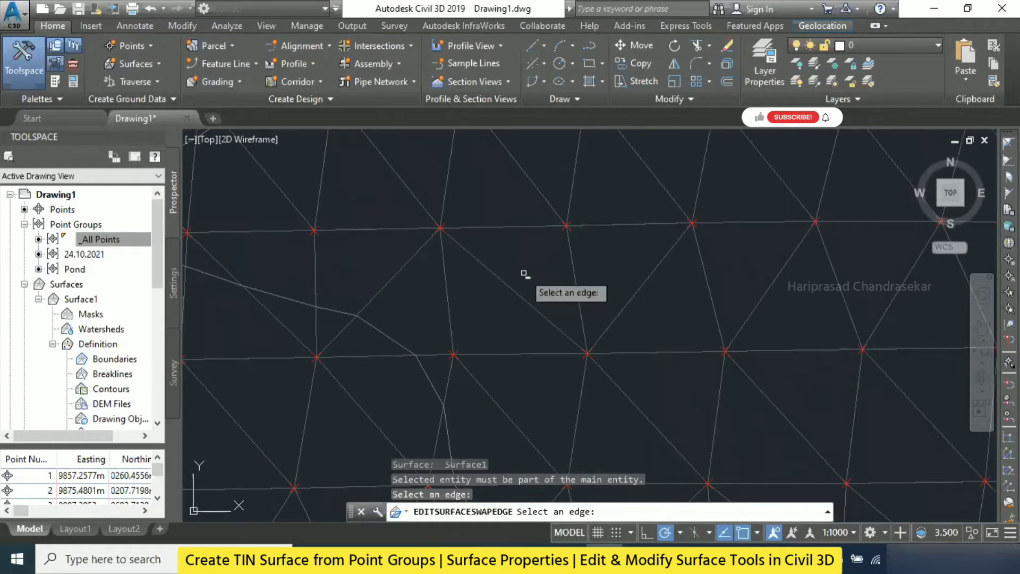
left_click(506, 282)
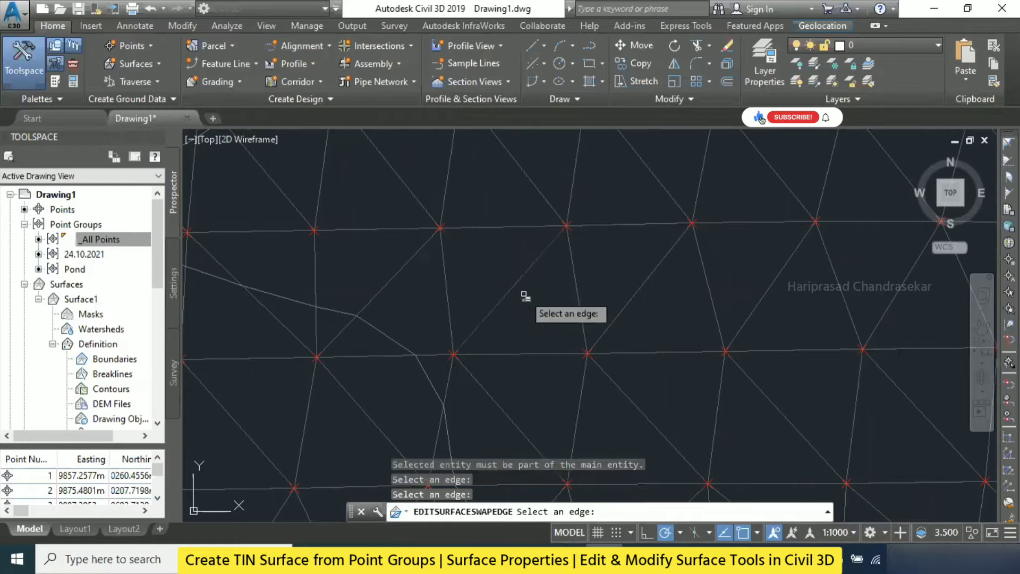
left_click(524, 276)
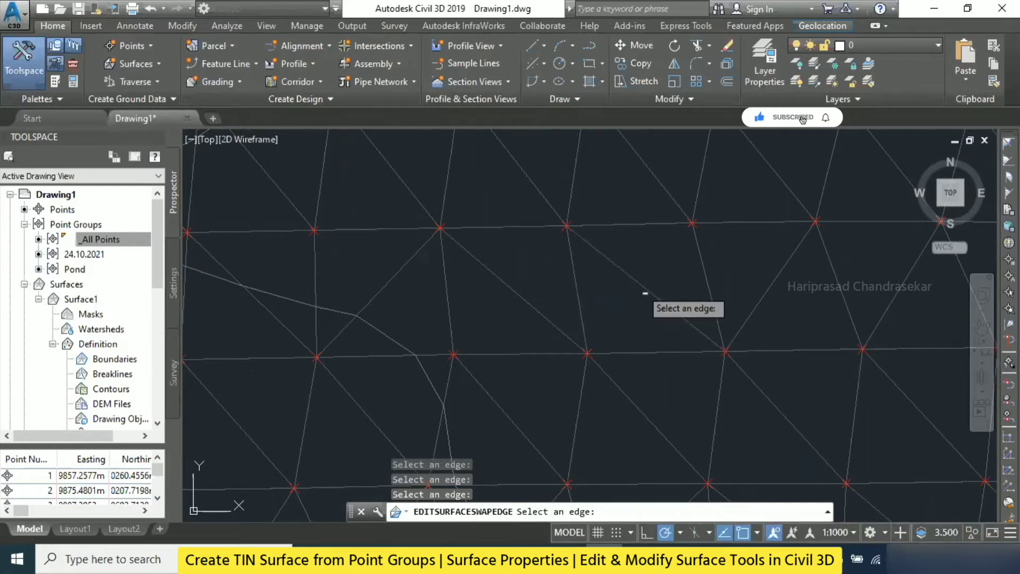
left_click(543, 317)
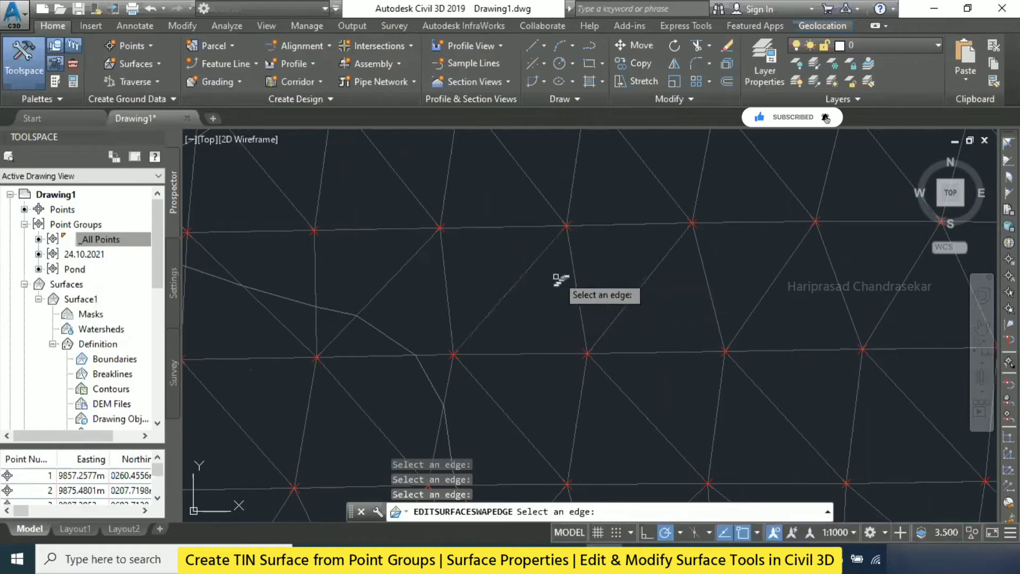
key("Escape")
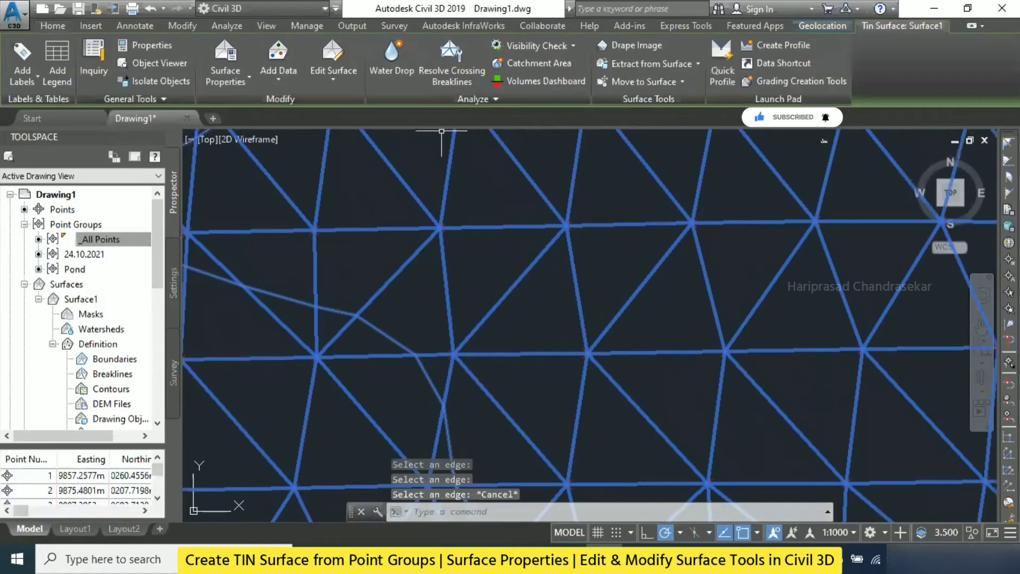
Step: Add a surface point where the contour crosses a diagonal triangle edge, accept elevation 94 and end the Add Point command
left_click(335, 72)
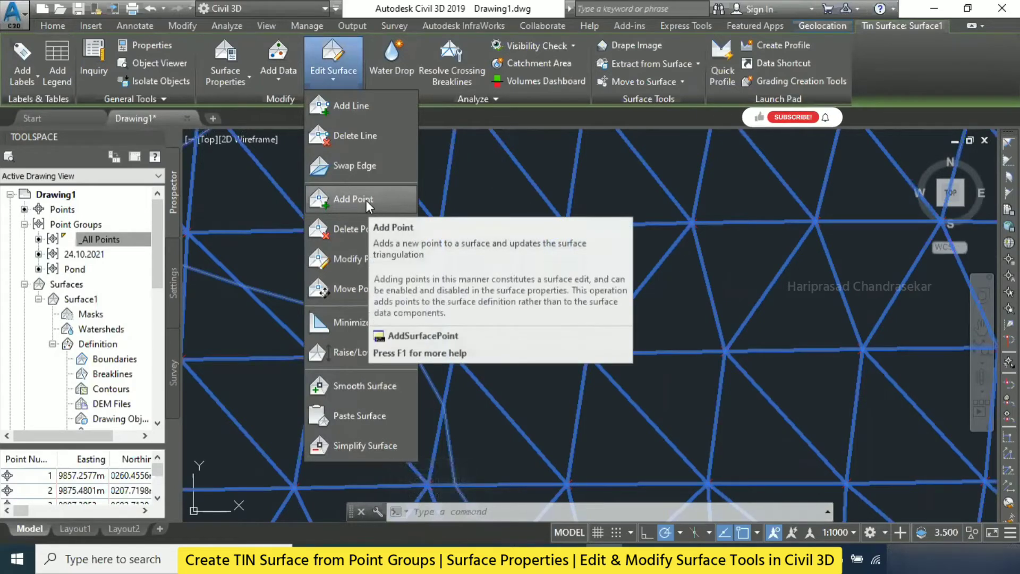
left_click(365, 200)
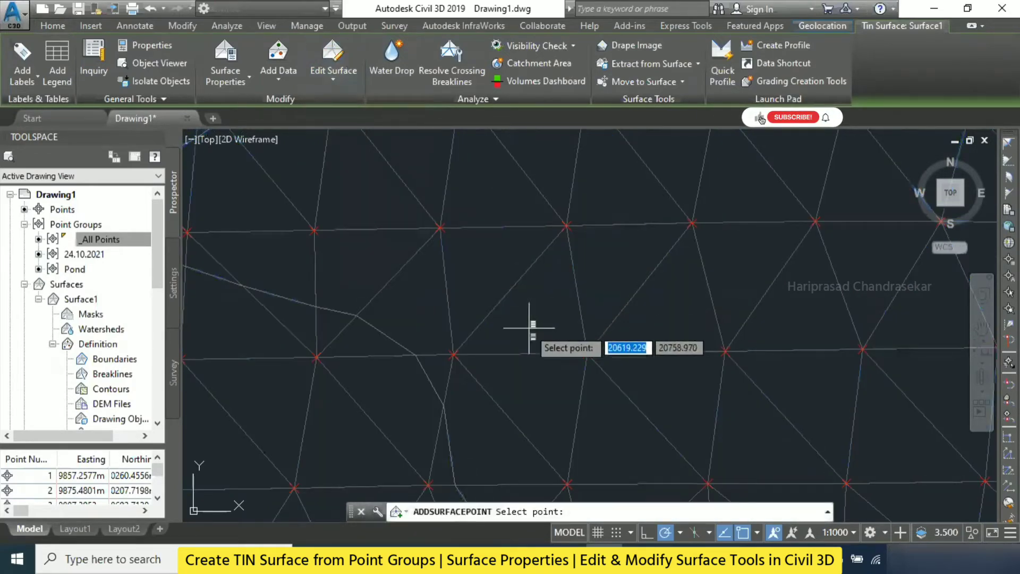
middle_click_drag(555, 378, 581, 141)
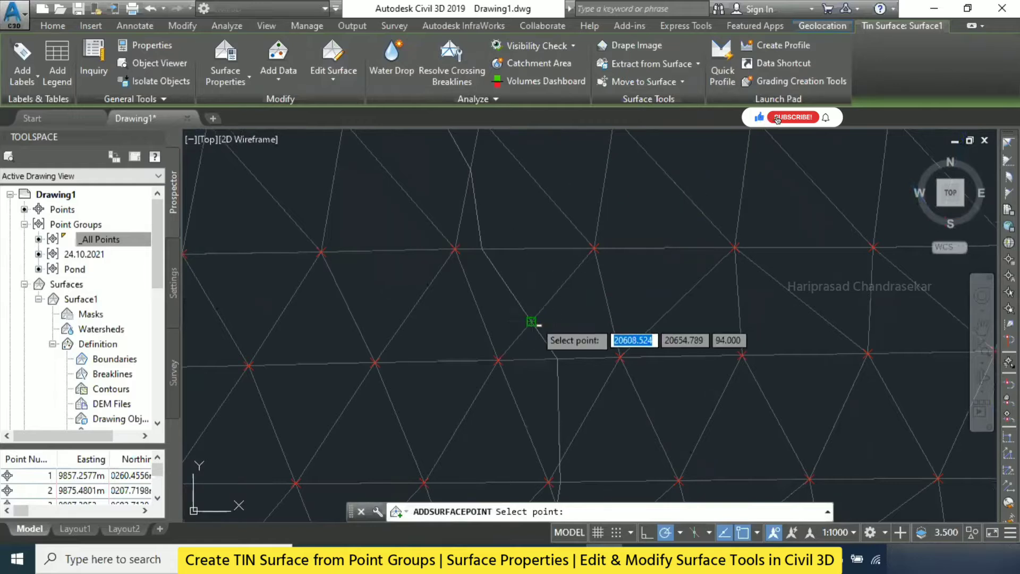
left_click(531, 322)
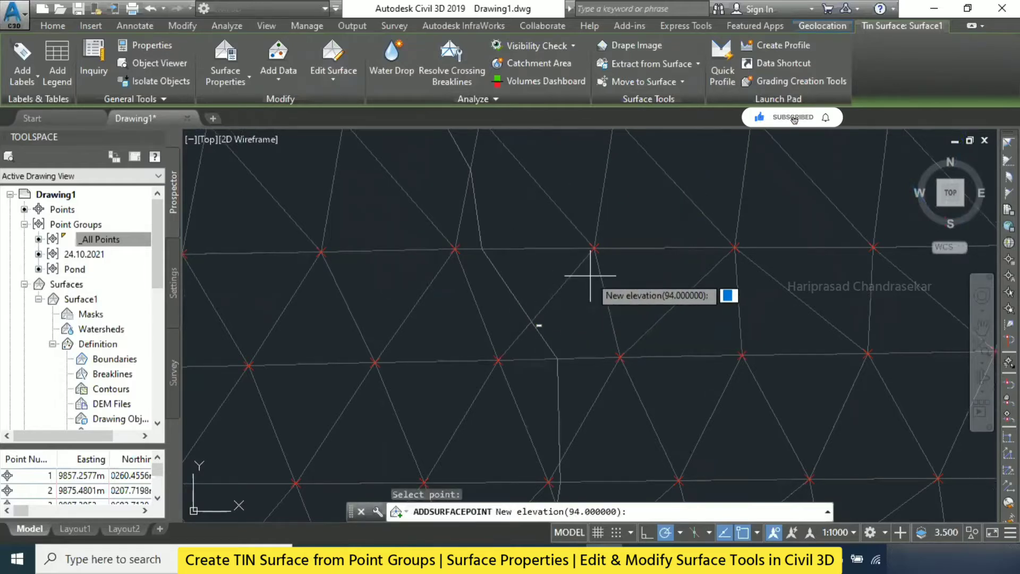
key("Return")
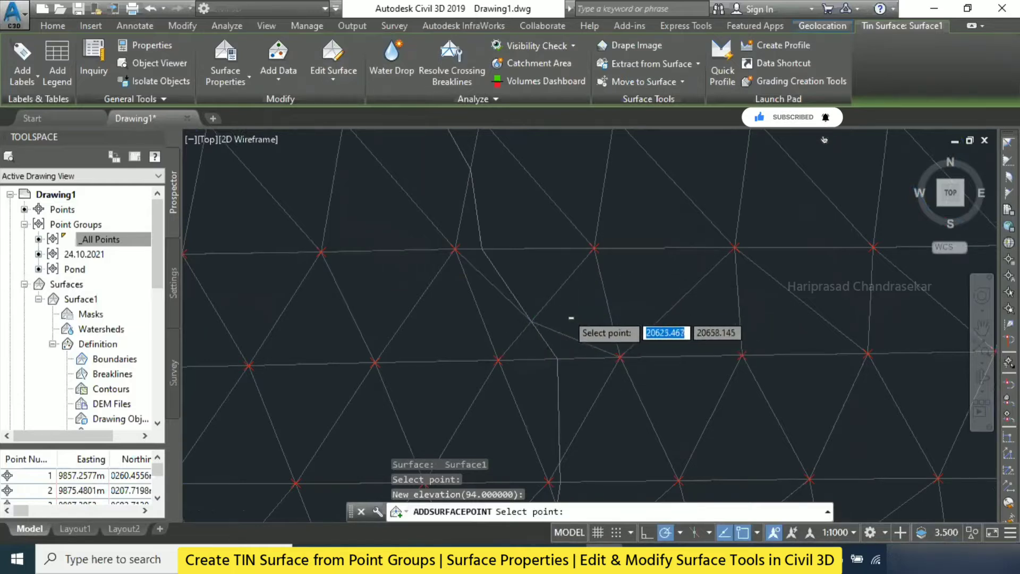
scroll(567, 311, "up", 2)
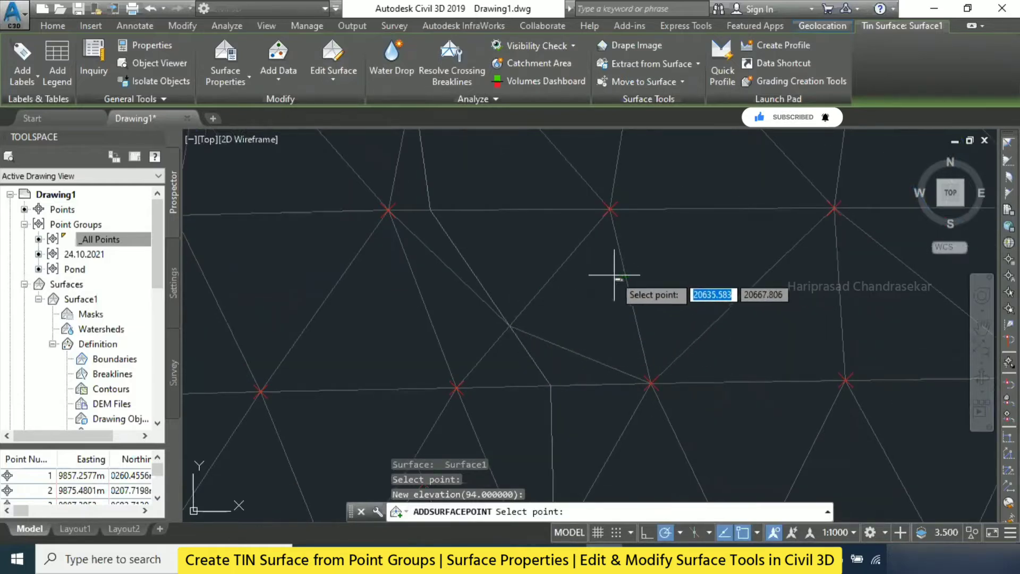
scroll(617, 279, "down", 2)
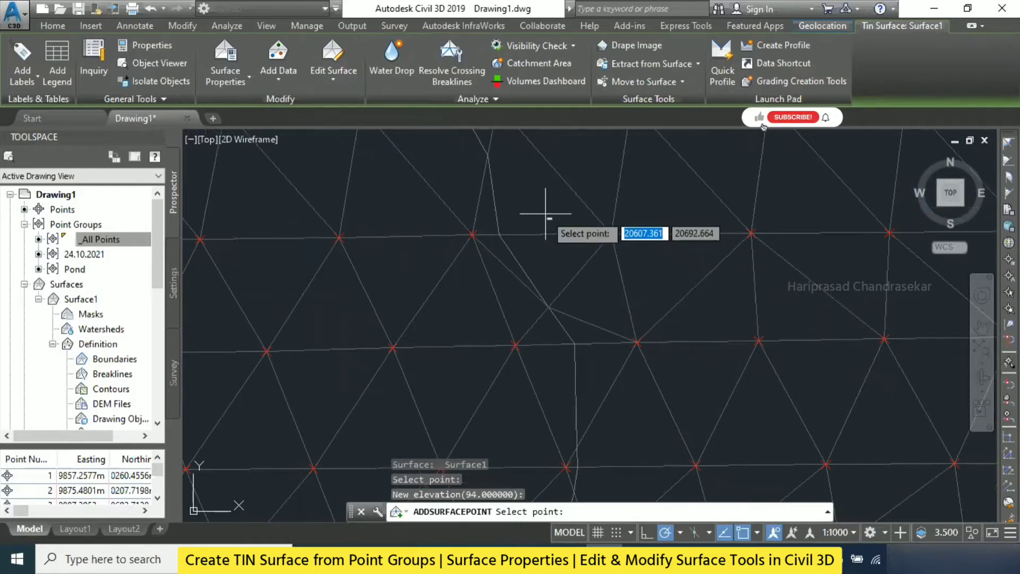
key("Escape")
key("Escape")
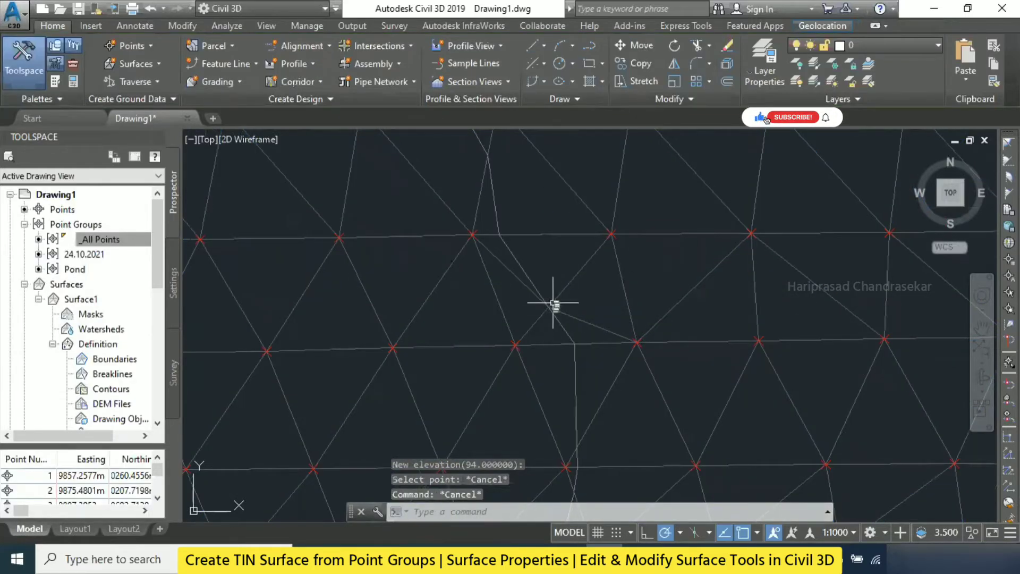
Step: Try to start the Delete Point operation on the TIN surface and dismiss the warning
left_click(557, 167)
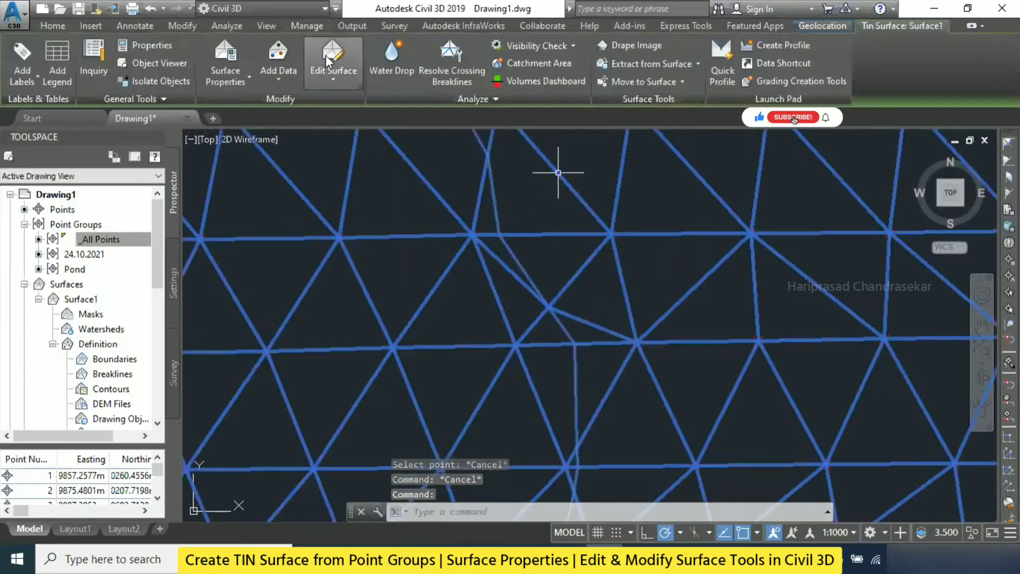
left_click(330, 70)
left_click(357, 228)
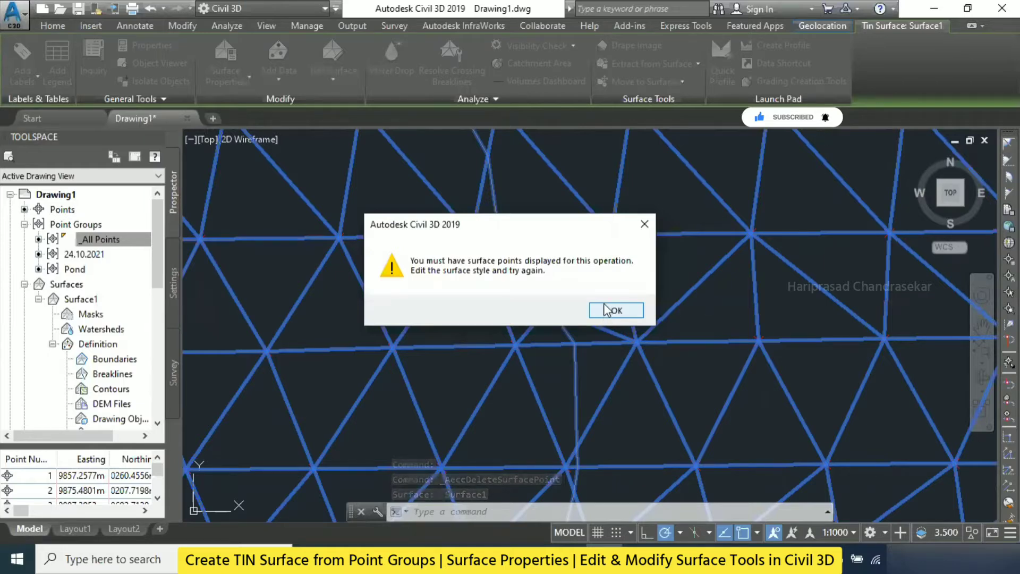
left_click(608, 311)
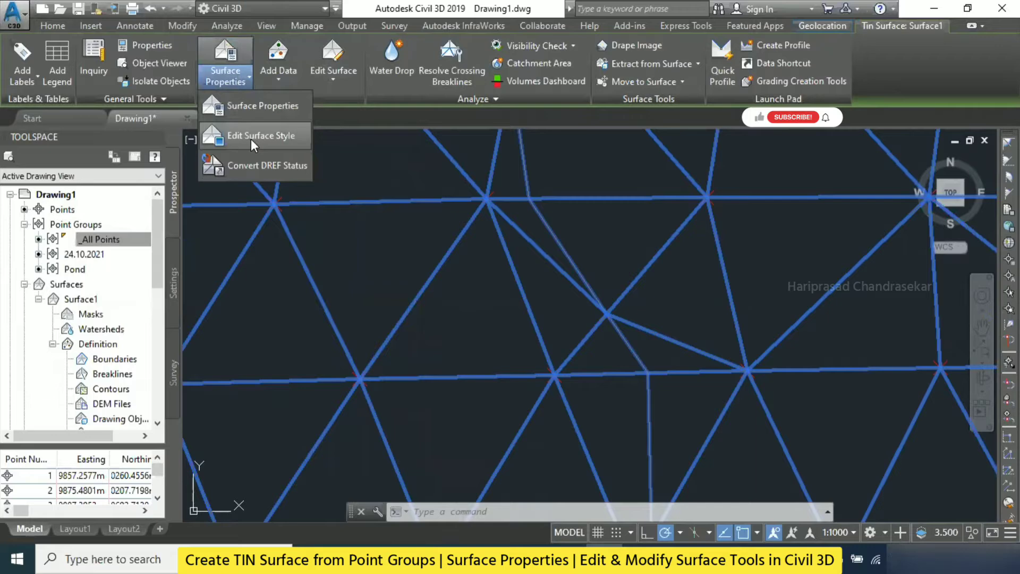
Step: Turn on the visibility of the Points component in the Contours and Triangles surface style's plan display and clear the selection
left_click(251, 137)
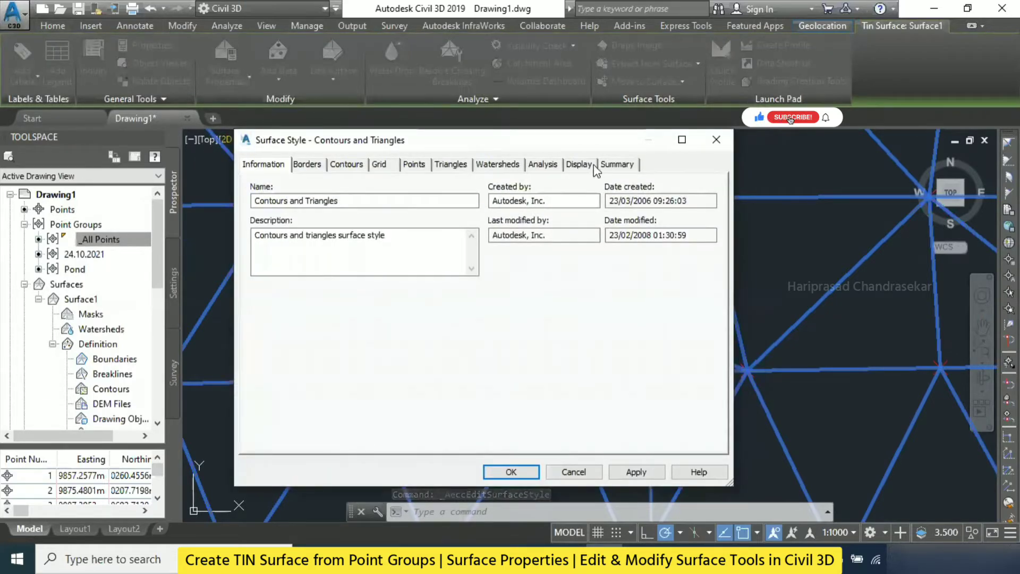
left_click(585, 167)
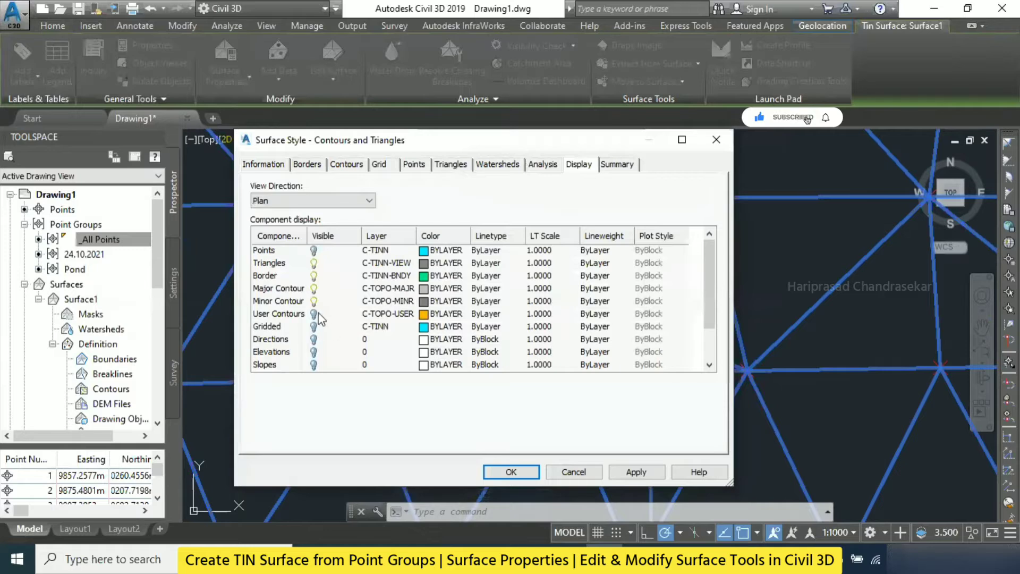
scroll(322, 319, "down", 1)
scroll(332, 288, "up", 1)
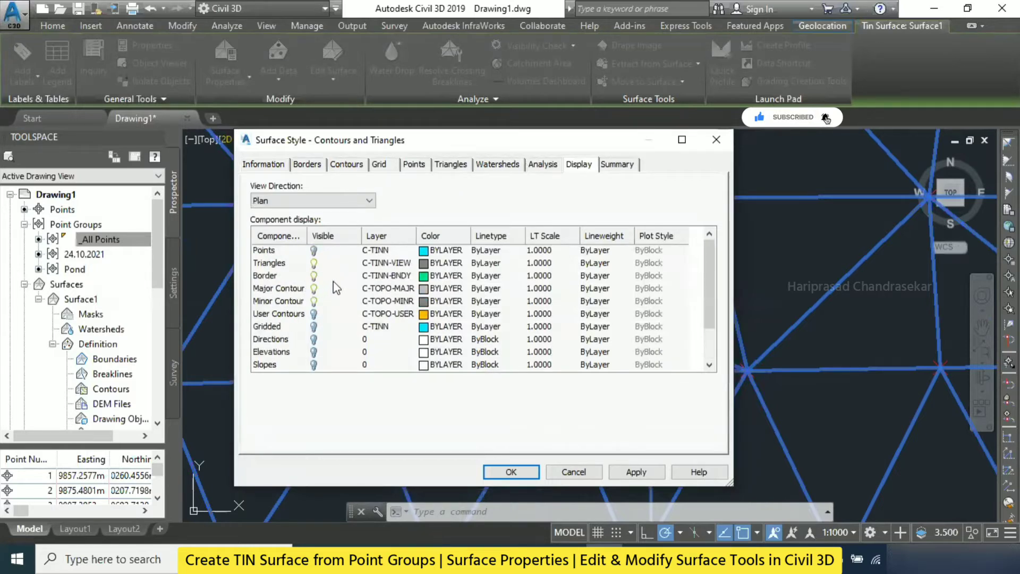
left_click(316, 253)
left_click(511, 472)
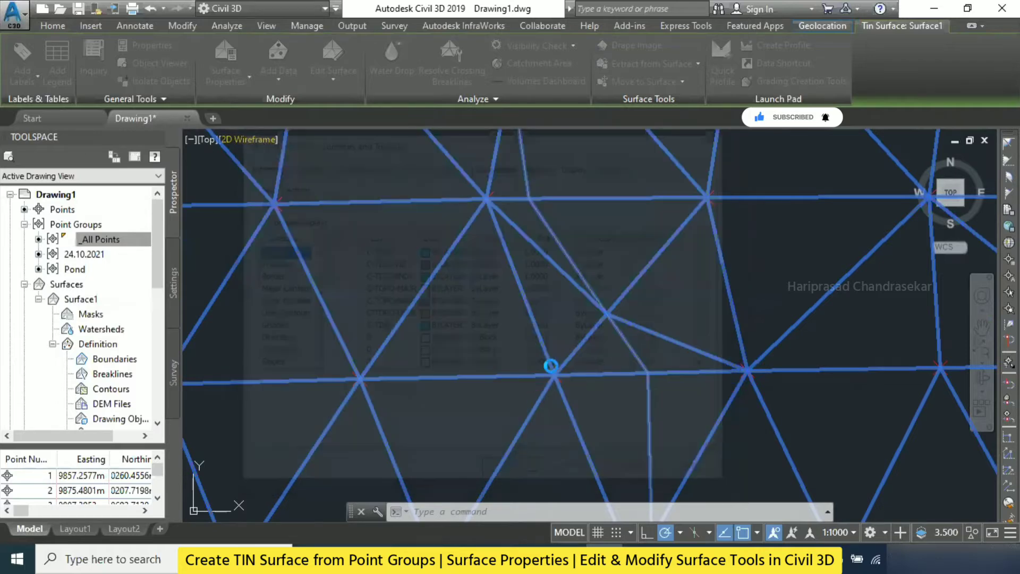
key("Escape")
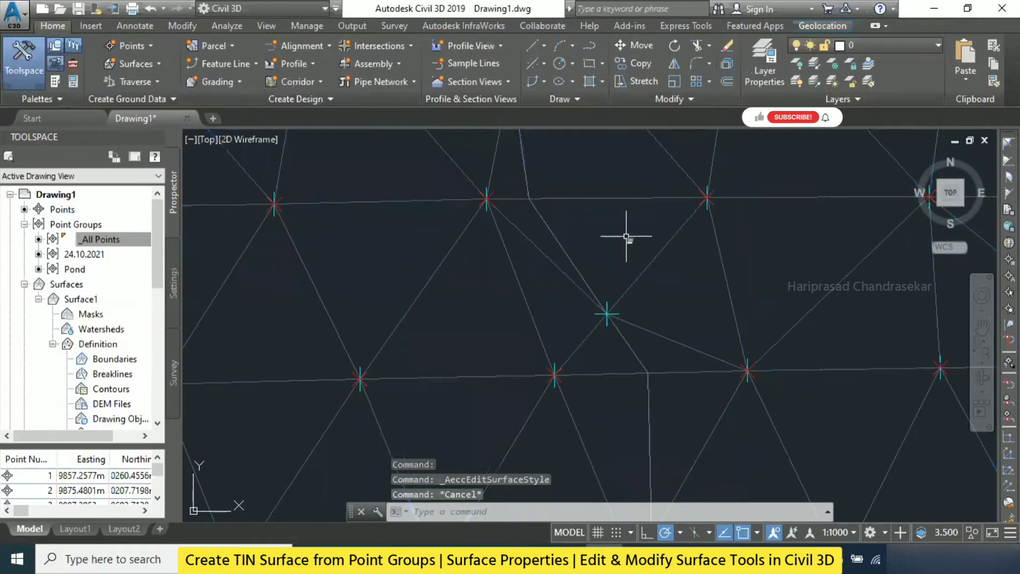
Step: Check the component visibility in the Contours and Triangles style's plan display, accept the style and clear the selection
left_click(439, 144)
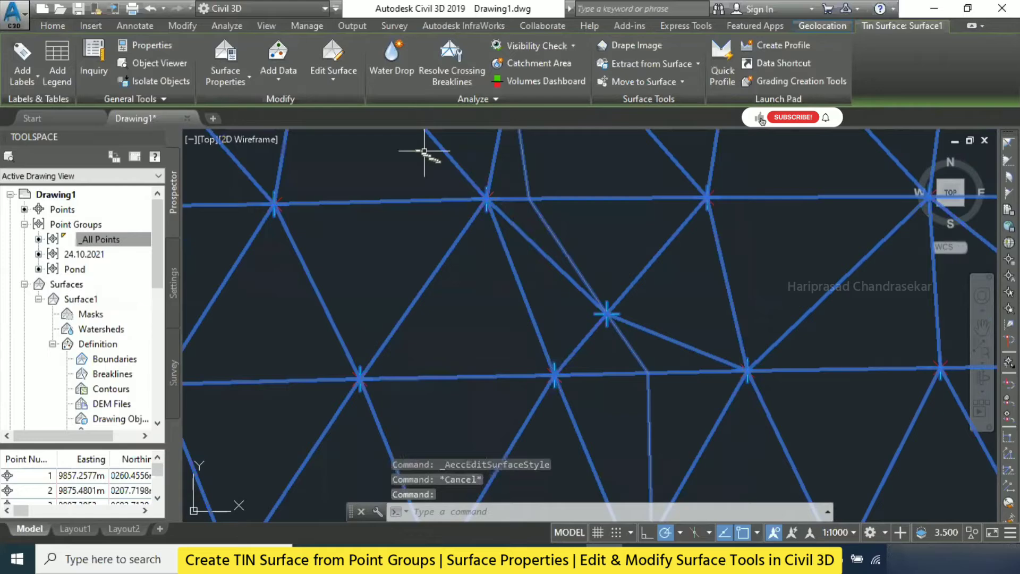
left_click(237, 78)
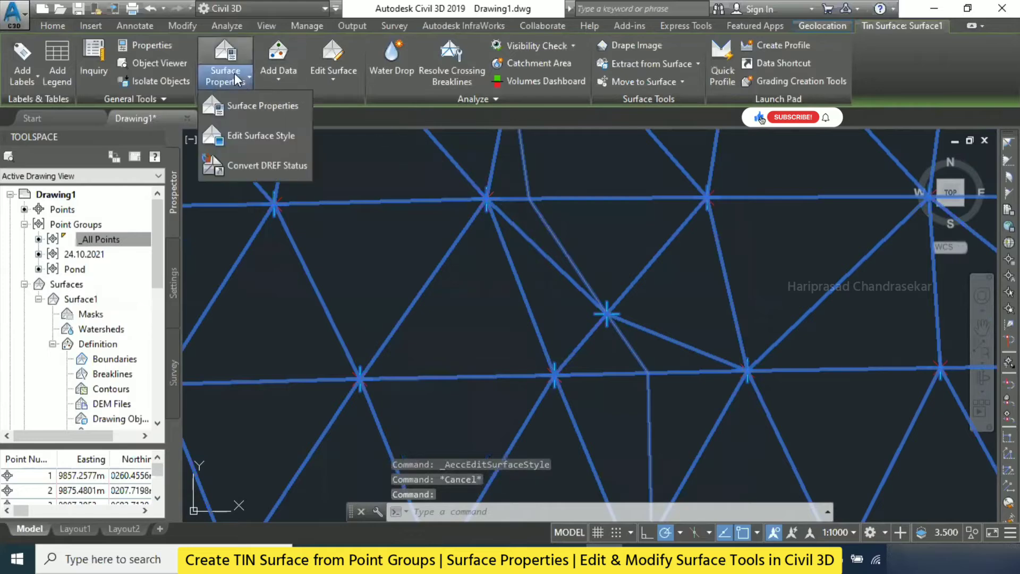
left_click(279, 142)
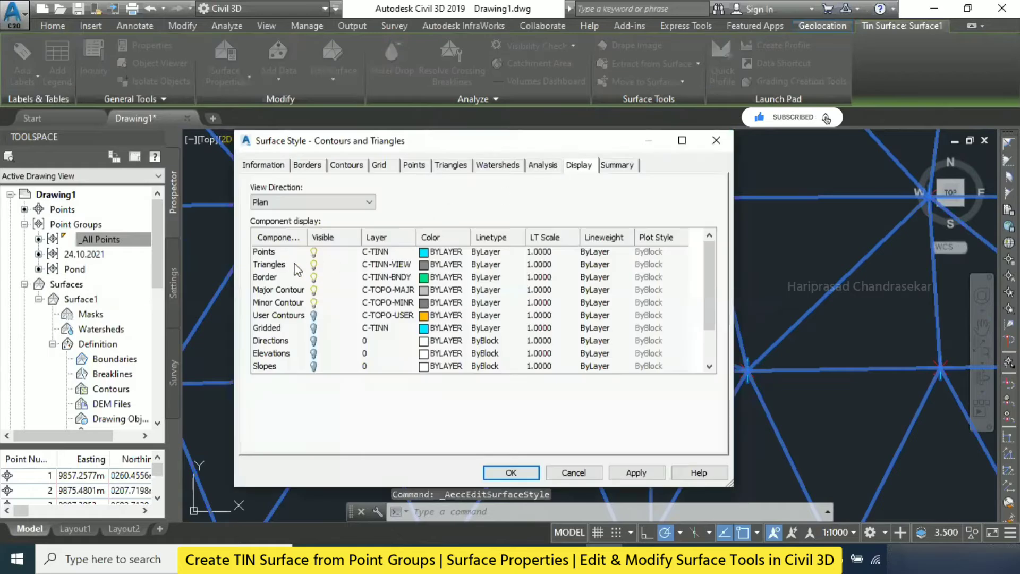
left_click(511, 472)
key("Escape")
key("Escape")
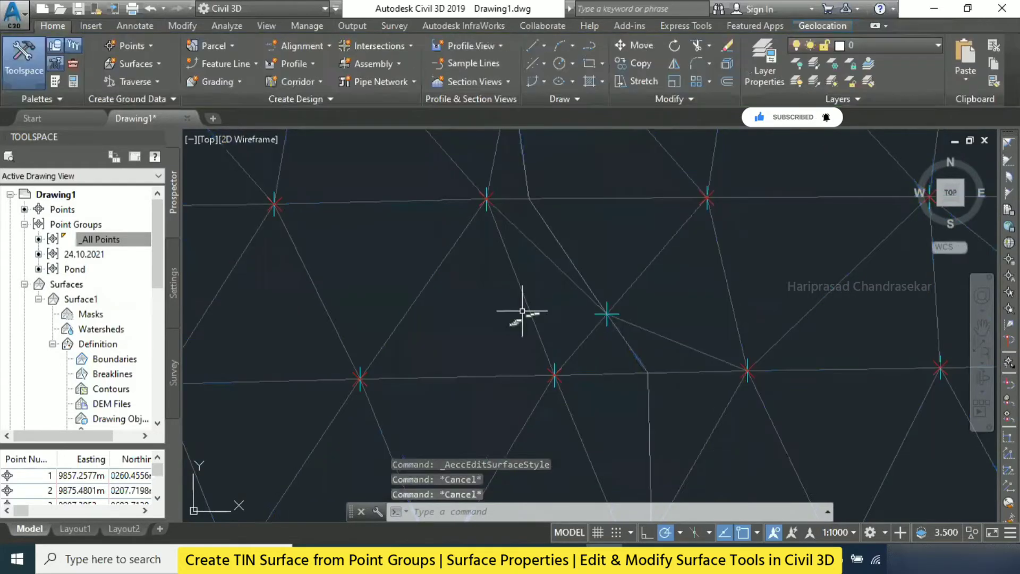
Step: Delete the added surface point where the contour crosses the diagonal triangle edge, and end the Delete Point command
scroll(605, 315, "up", 4)
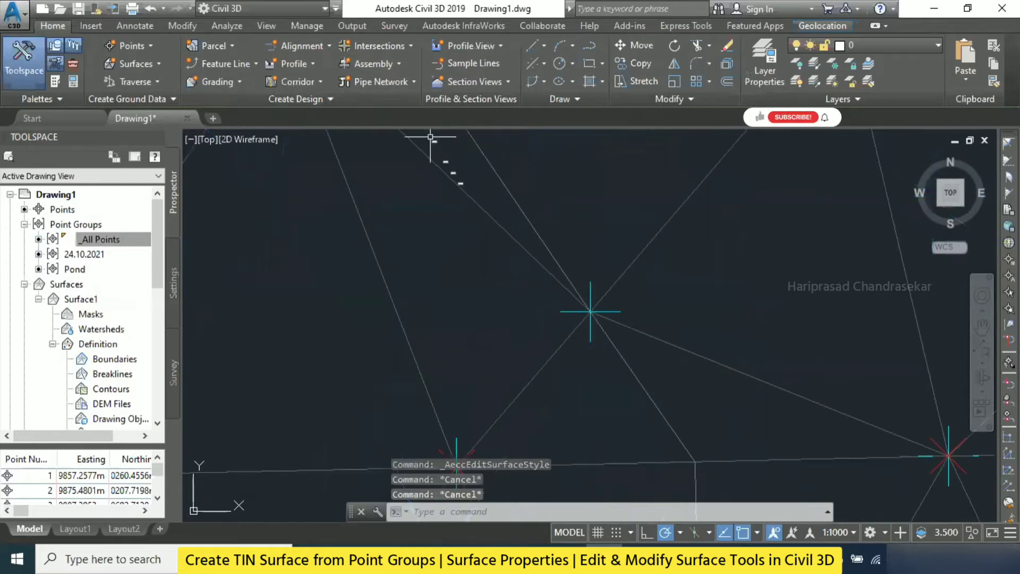
left_click(489, 217)
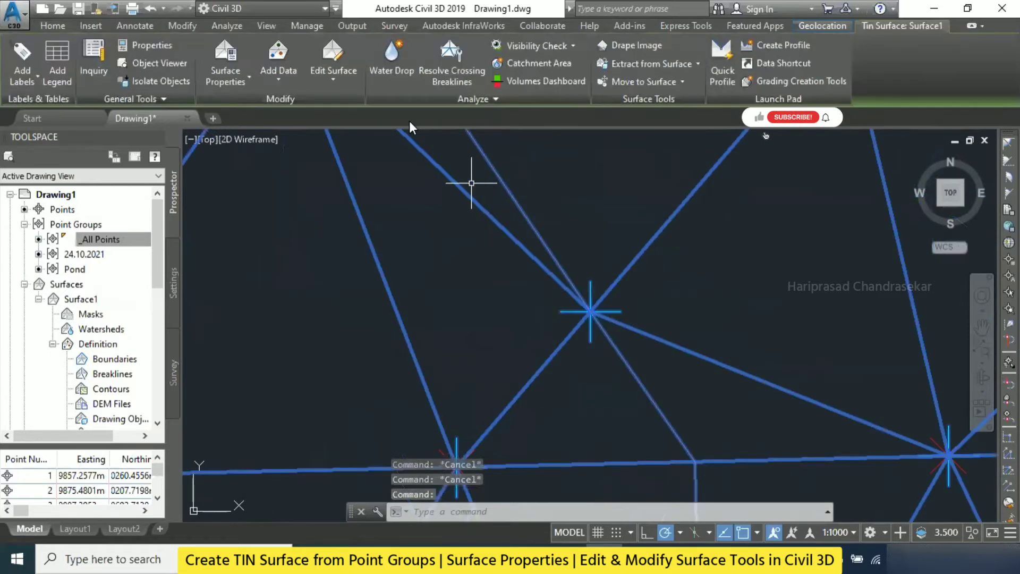
left_click(334, 74)
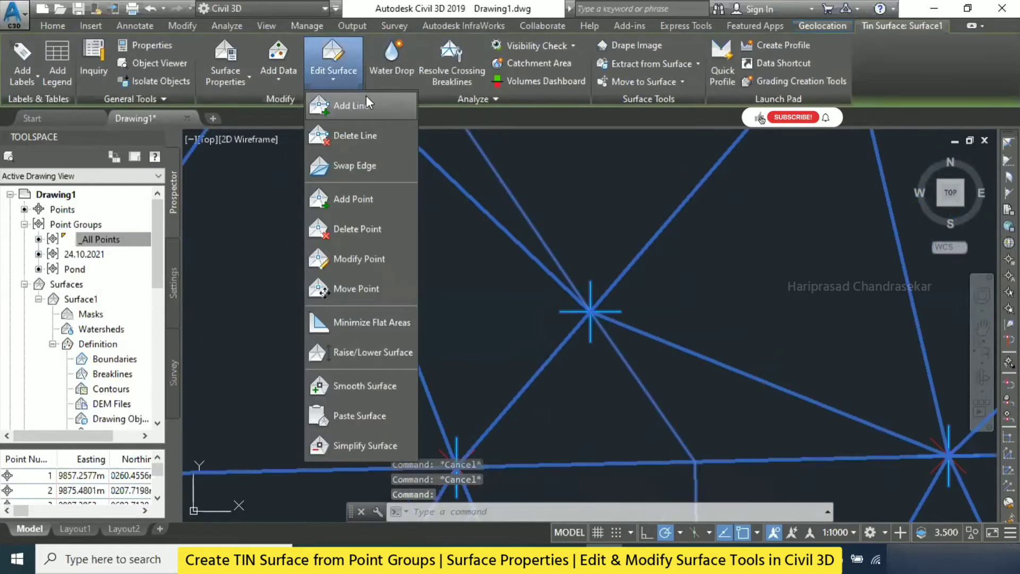
left_click(361, 230)
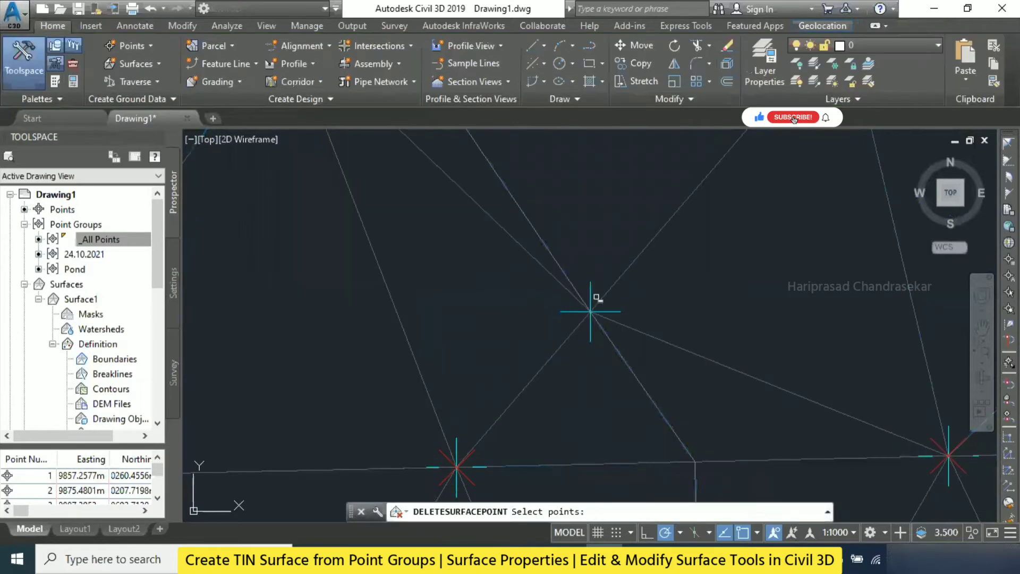
left_click(593, 292)
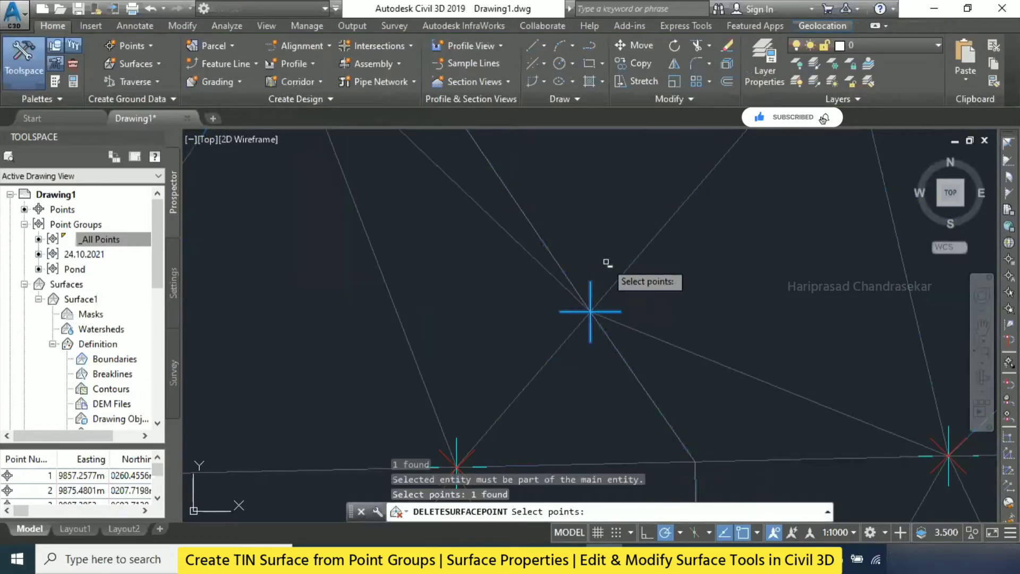
key("Return")
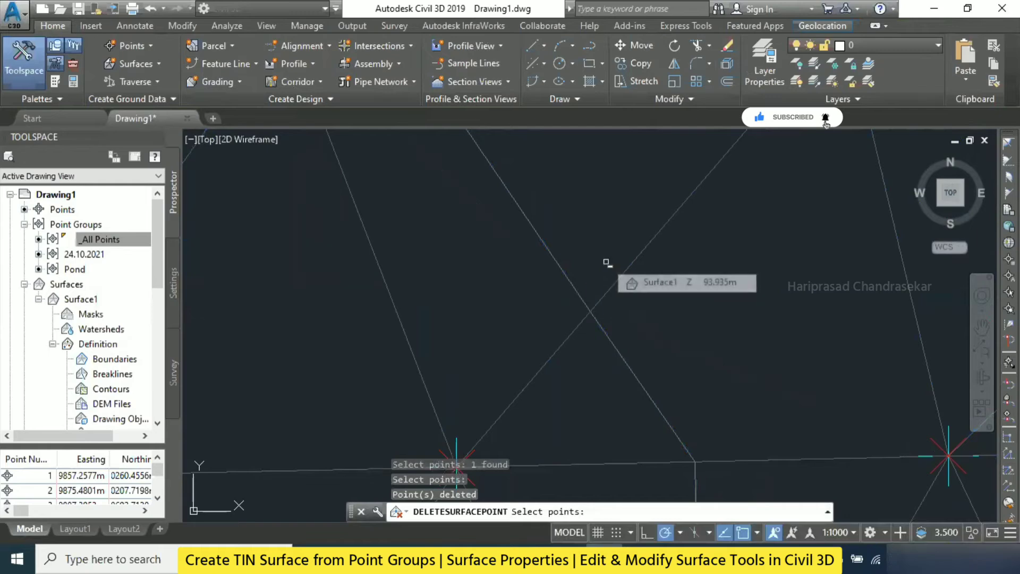
key("Return")
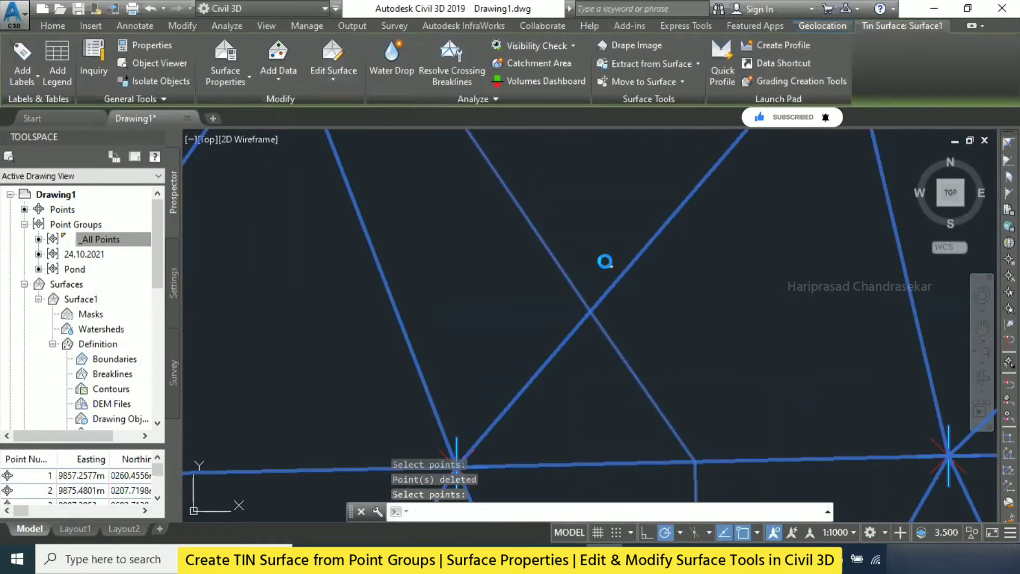
key("Escape")
scroll(627, 265, "down", 8)
scroll(646, 273, "up", 4)
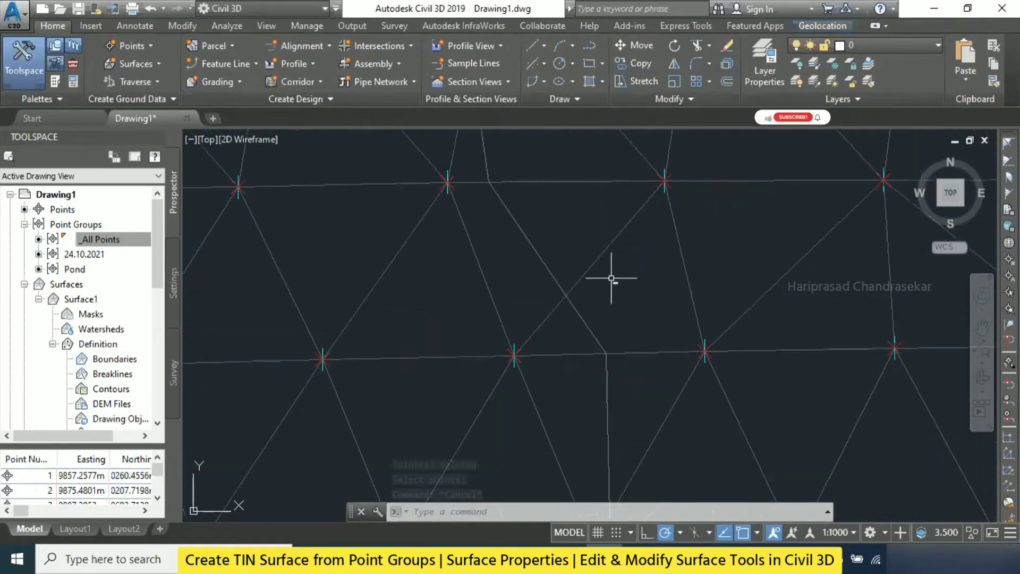
Step: Set the elevation of the surface point just west of the contour bend to 96 with Modify Point and end the command
left_click(595, 266)
left_click(584, 250)
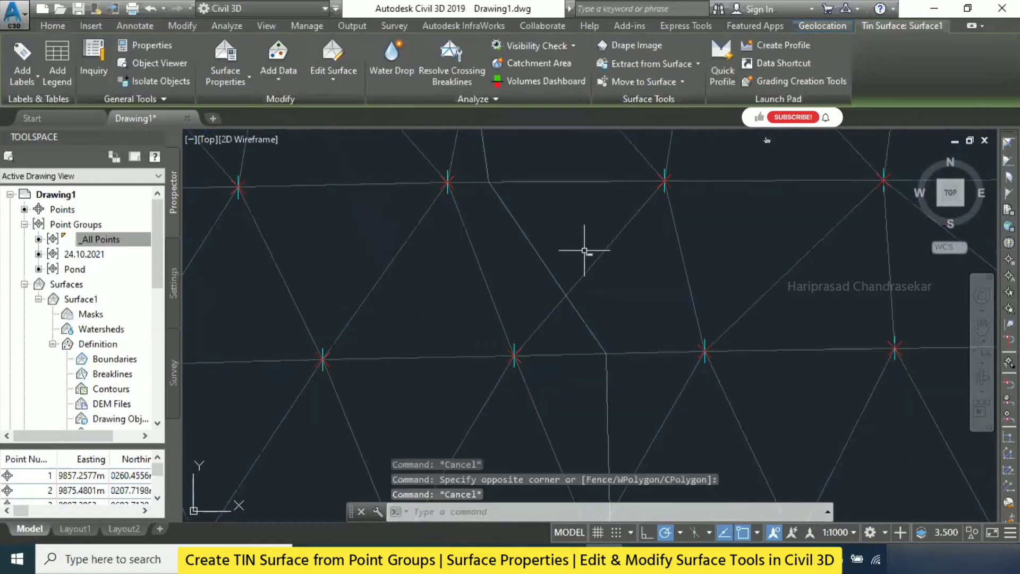
left_click(530, 238)
scroll(539, 217, "down", 2)
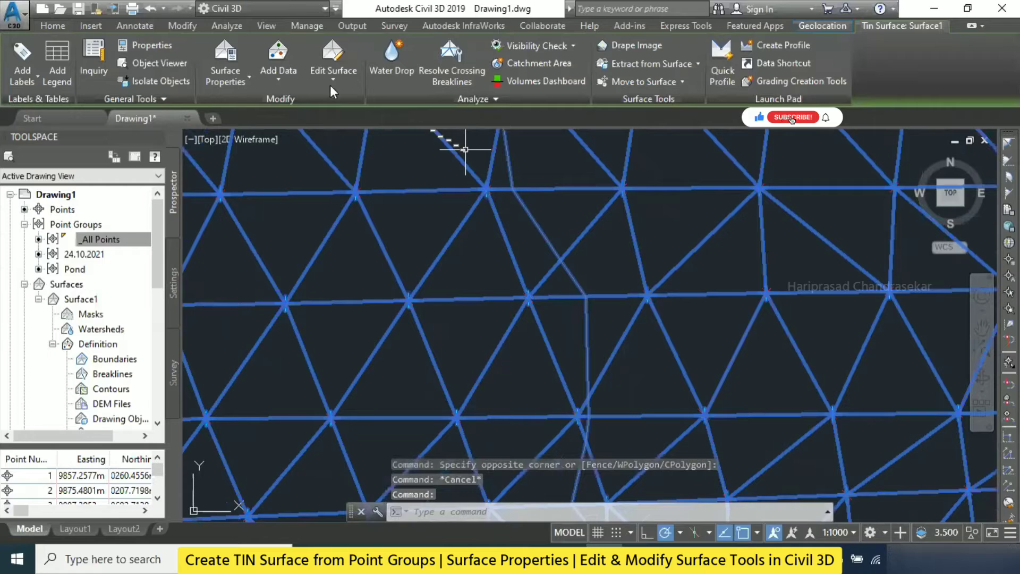
left_click(334, 77)
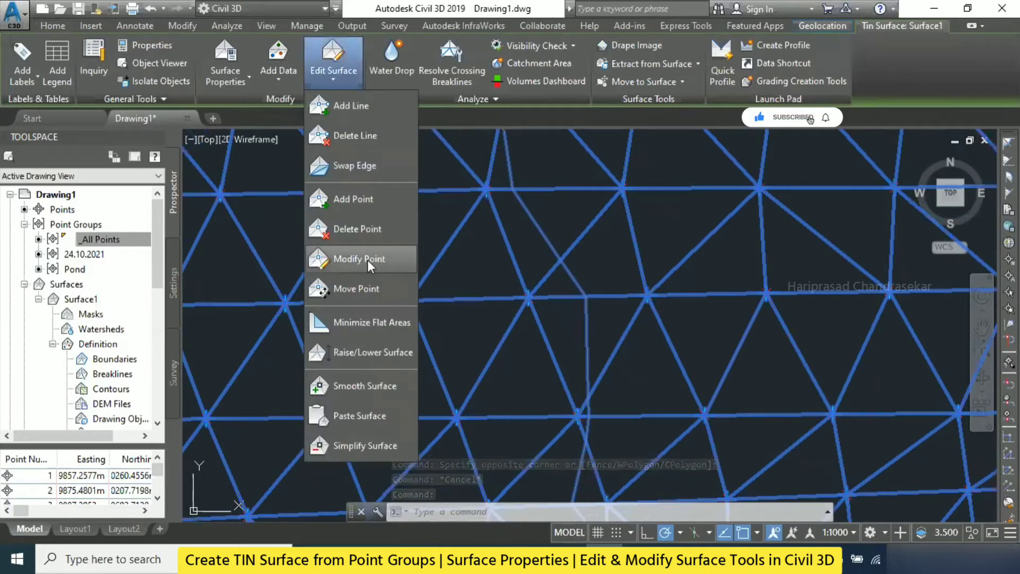
left_click(367, 260)
scroll(528, 293, "up", 6)
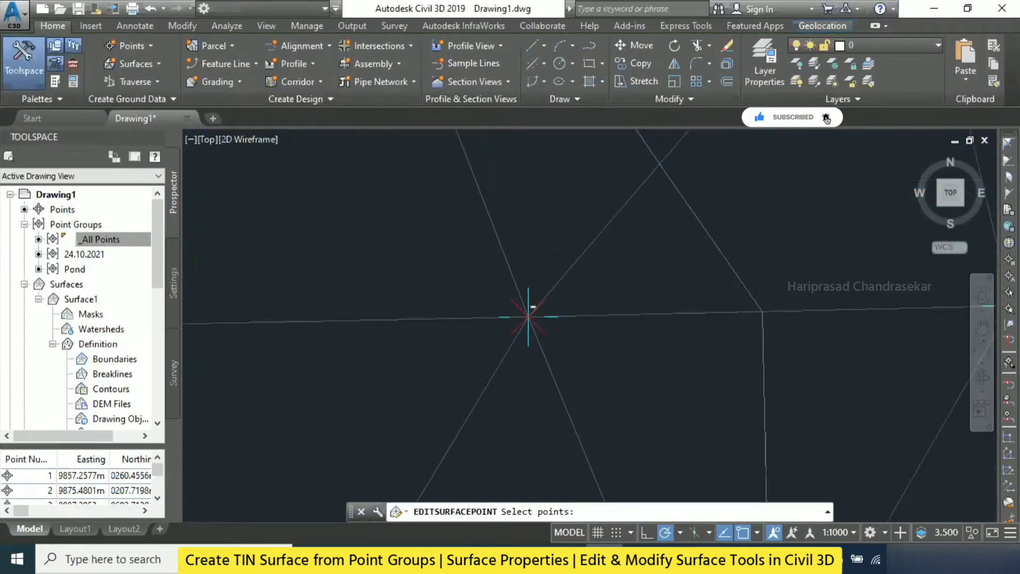
left_click(527, 294)
key("Return")
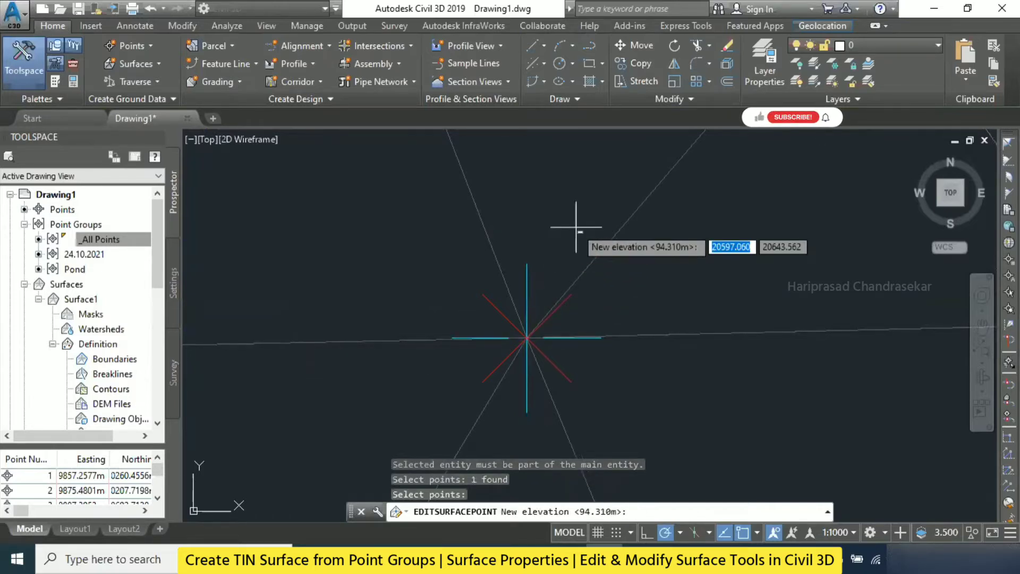
type("96")
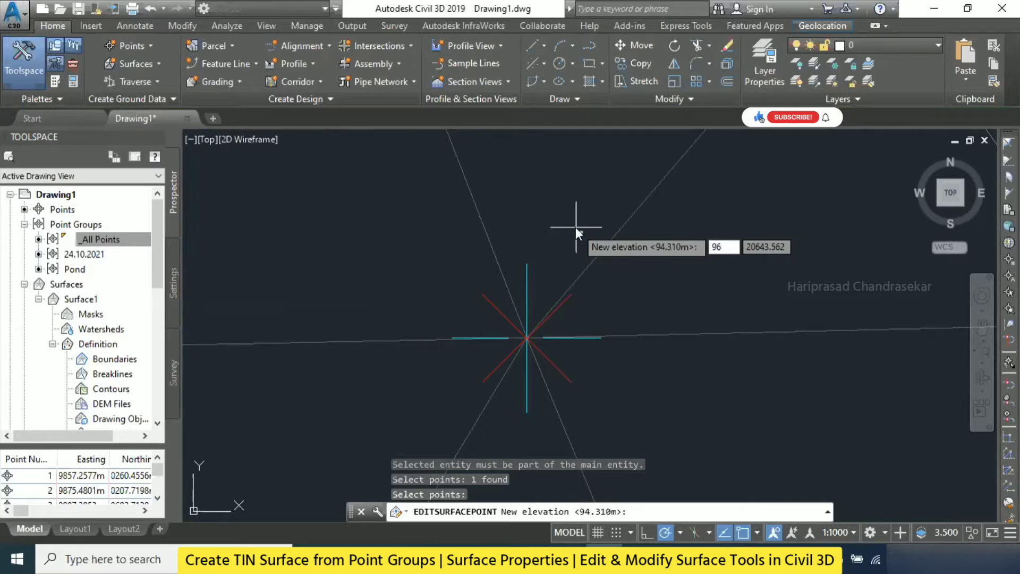
key("Return")
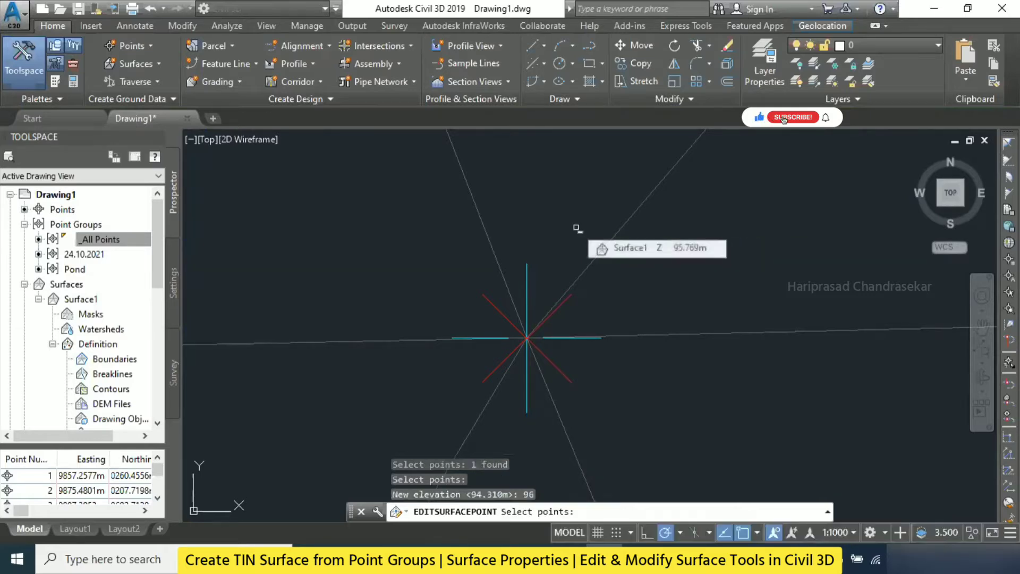
key("Return")
key("Escape")
scroll(550, 251, "down", 4)
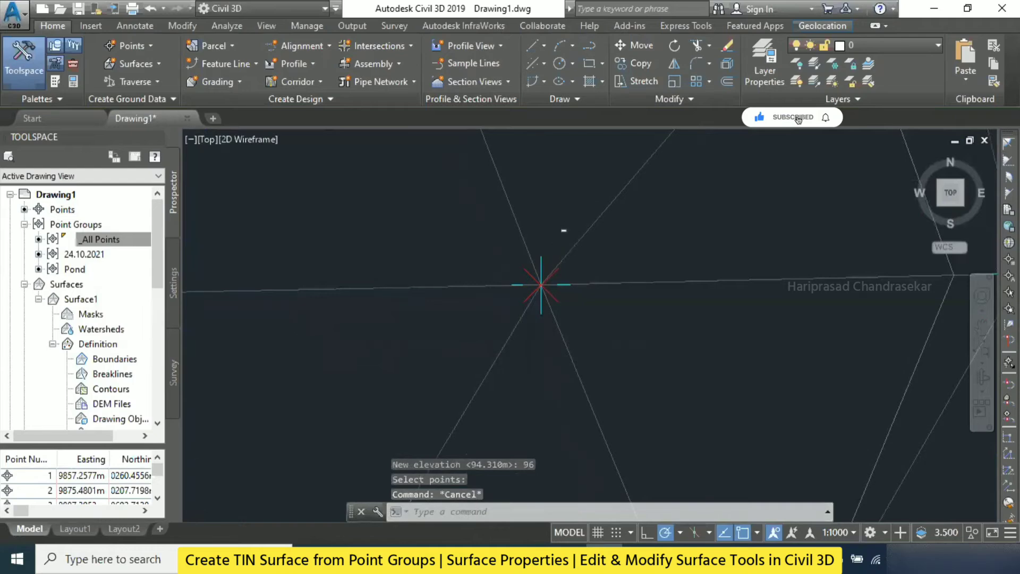
scroll(560, 227, "down", 3)
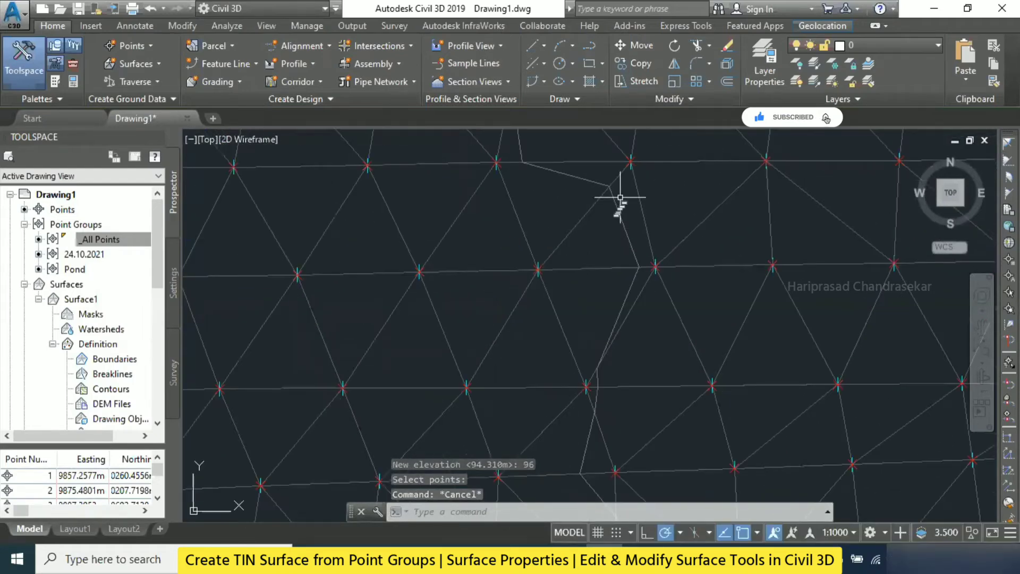
Step: Undo the surface point's elevation change
key("ctrl+z")
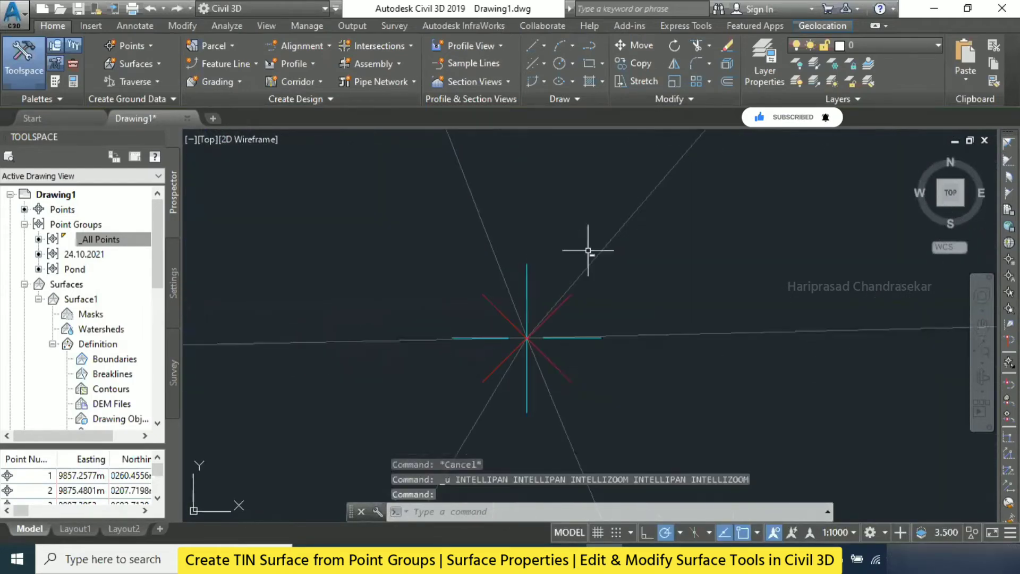
key("ctrl+z")
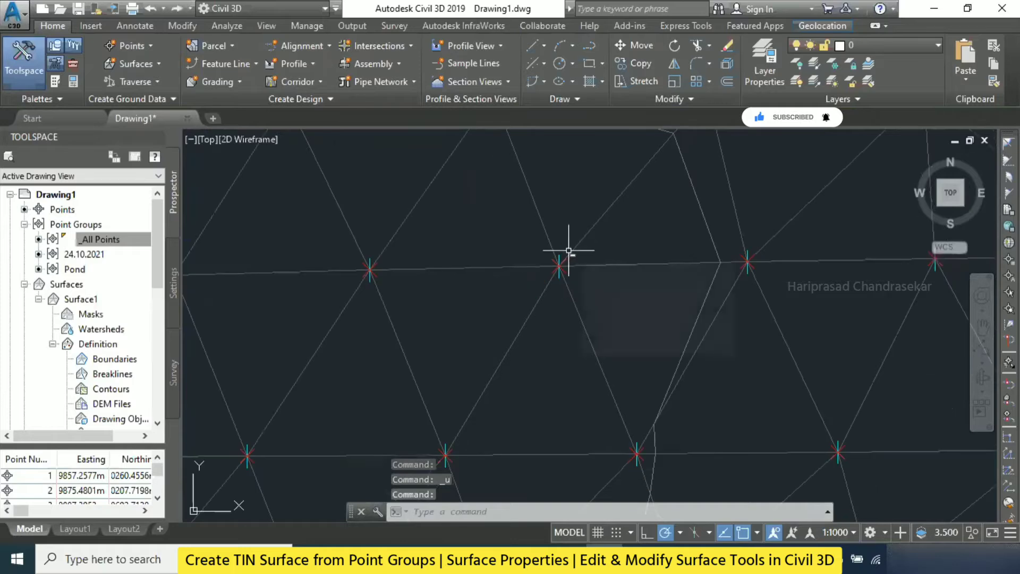
key("ctrl+z")
key("ctrl+z")
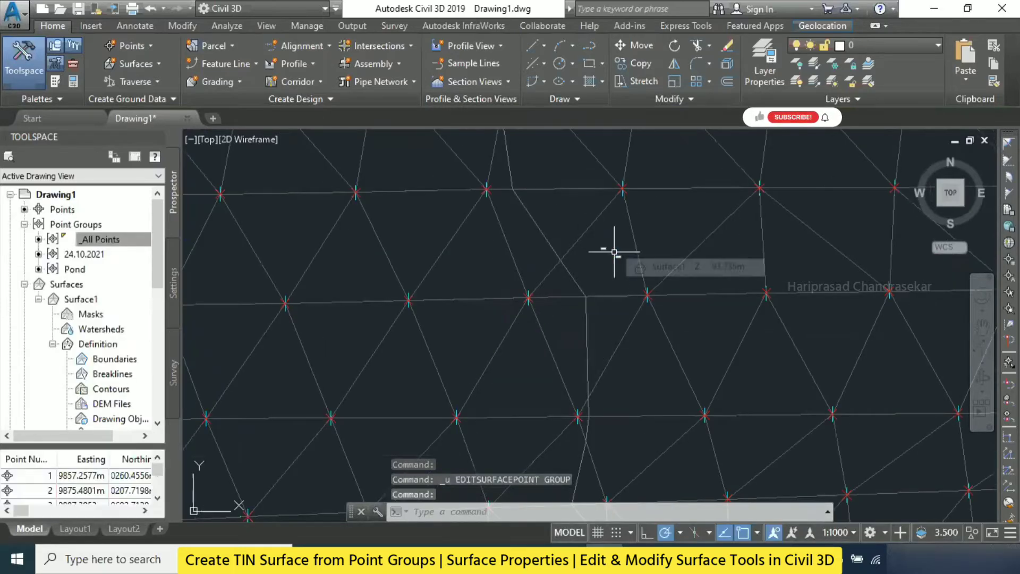
left_click(569, 274)
key("Escape")
left_click(573, 277)
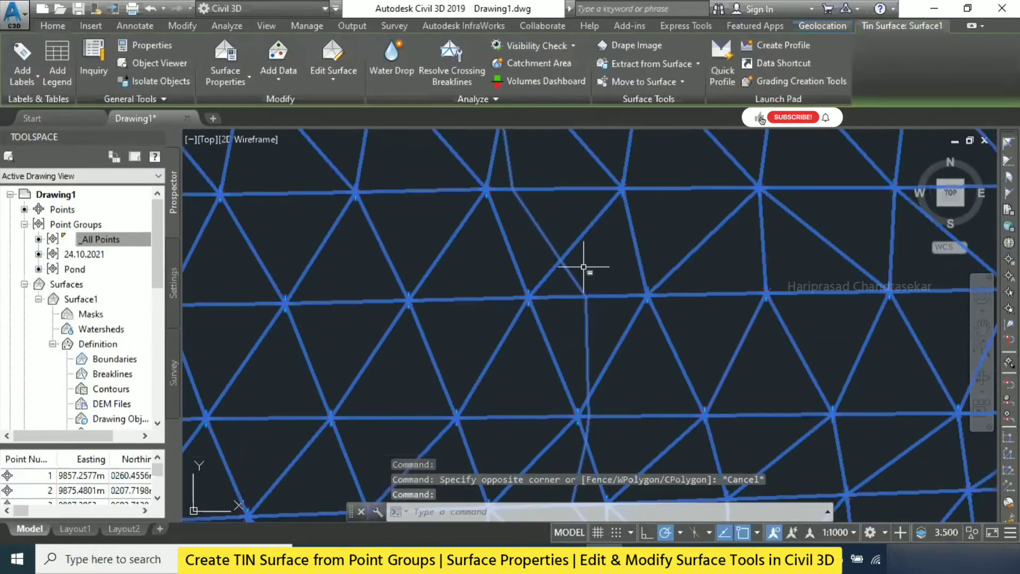
key("Escape")
key("Escape")
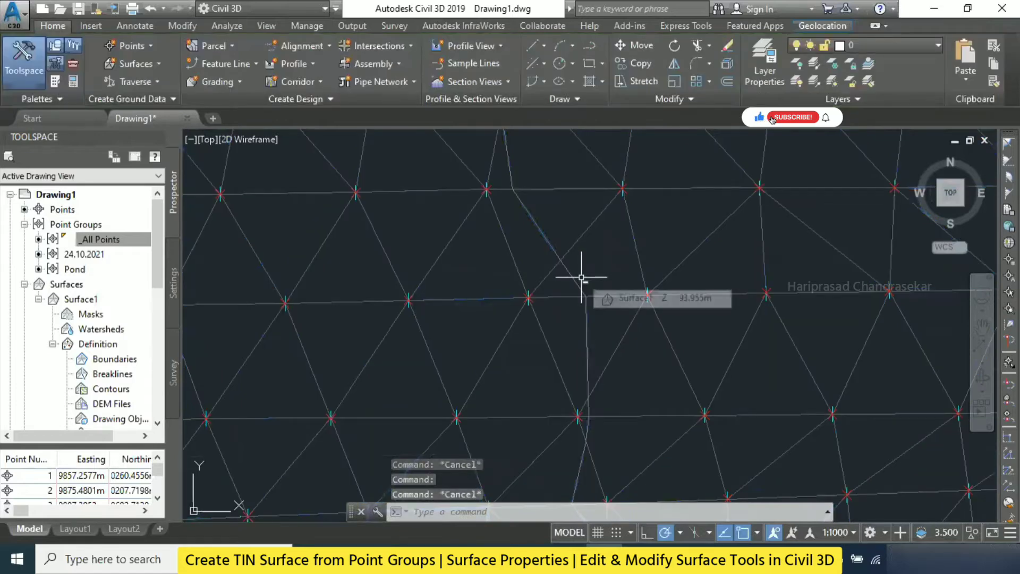
left_click(576, 278)
key("Escape")
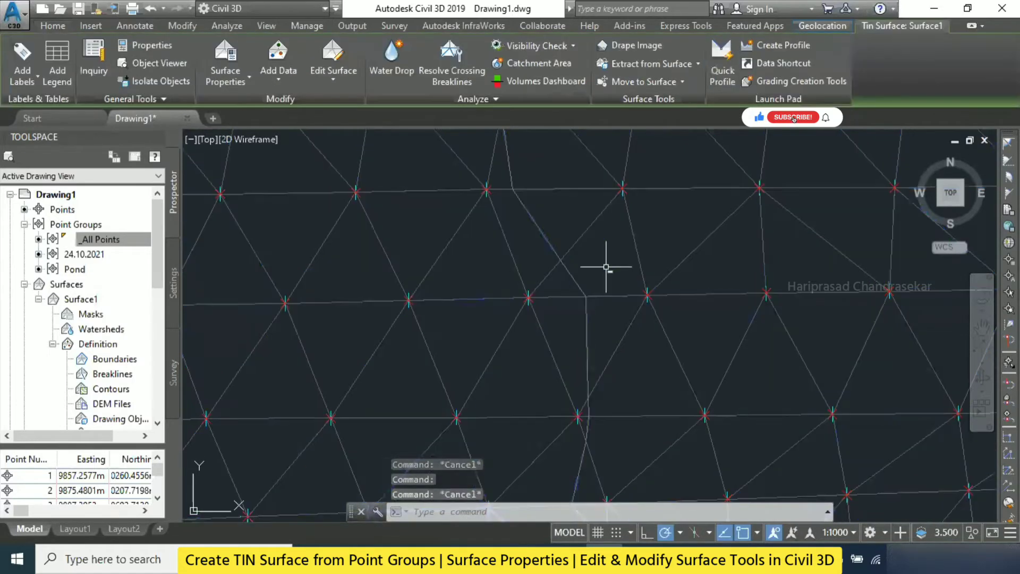
Step: Move the surface point just west of the contour bend westward along its horizontal triangle edge, end Move Point and undo the move
left_click(547, 238)
left_click(333, 71)
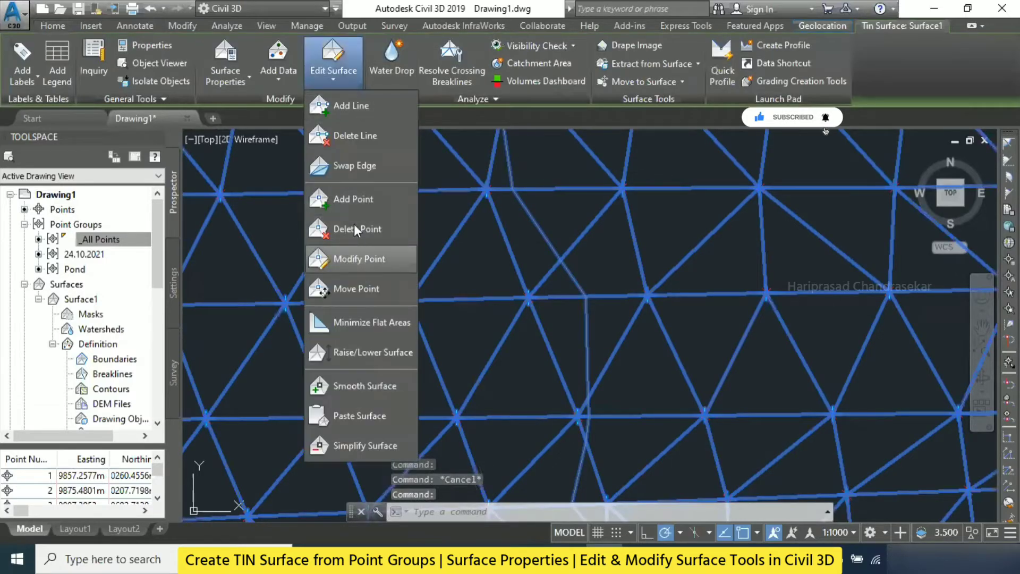
left_click(359, 288)
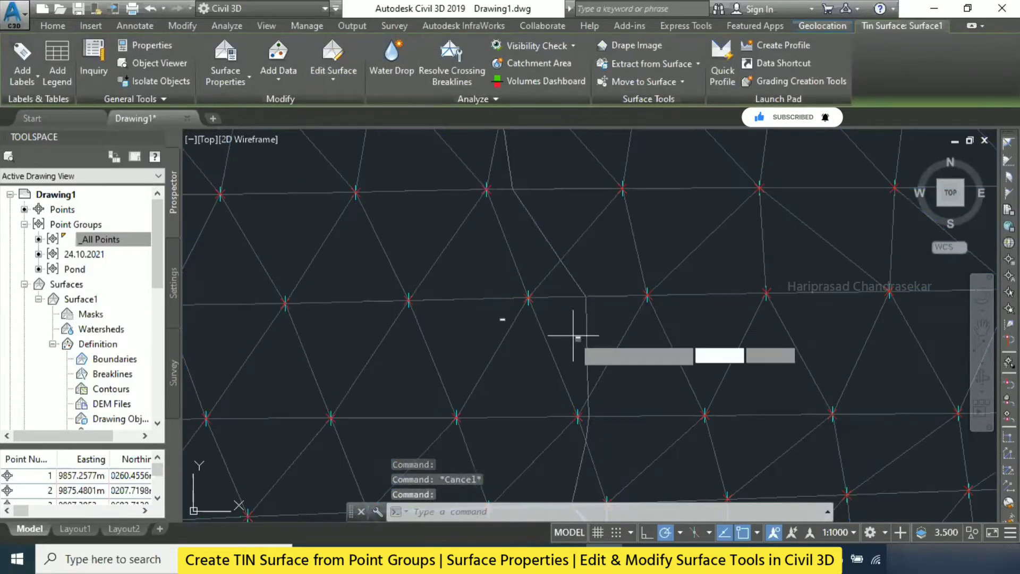
scroll(574, 335, "up", 3)
scroll(415, 280, "up", 3)
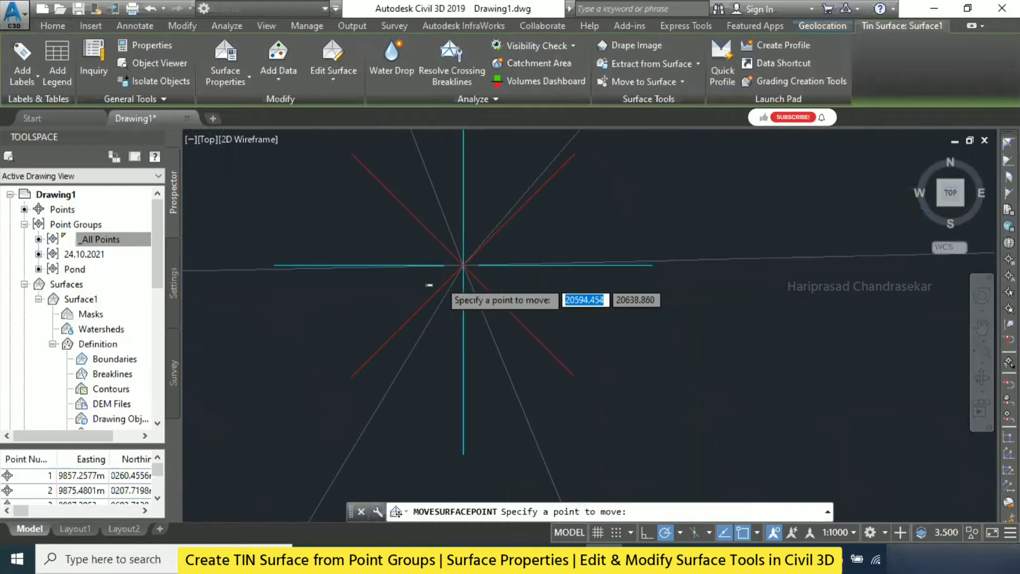
scroll(425, 280, "up", 1)
left_click(487, 256)
scroll(573, 224, "down", 3)
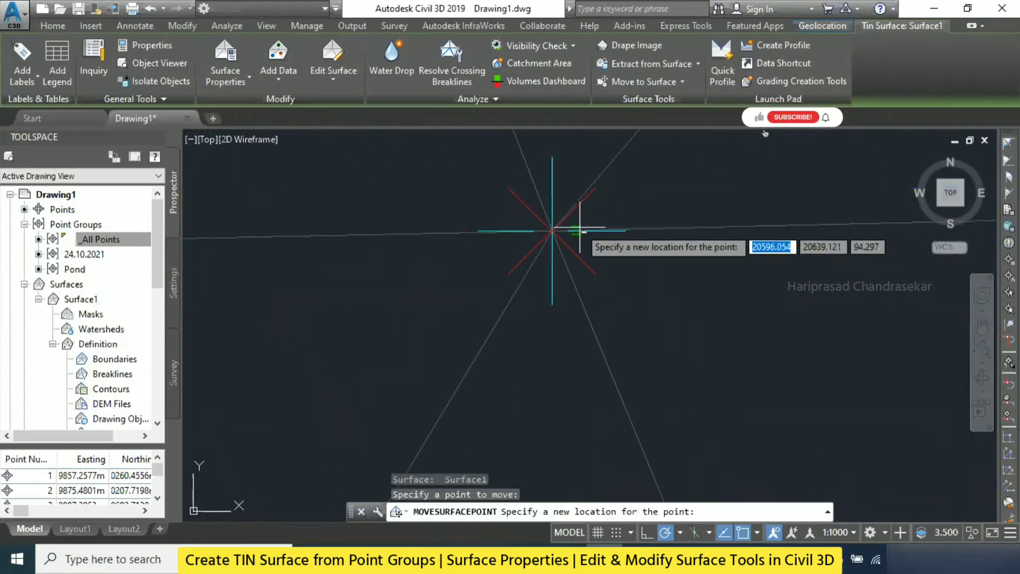
scroll(579, 228, "down", 4)
left_click(465, 230)
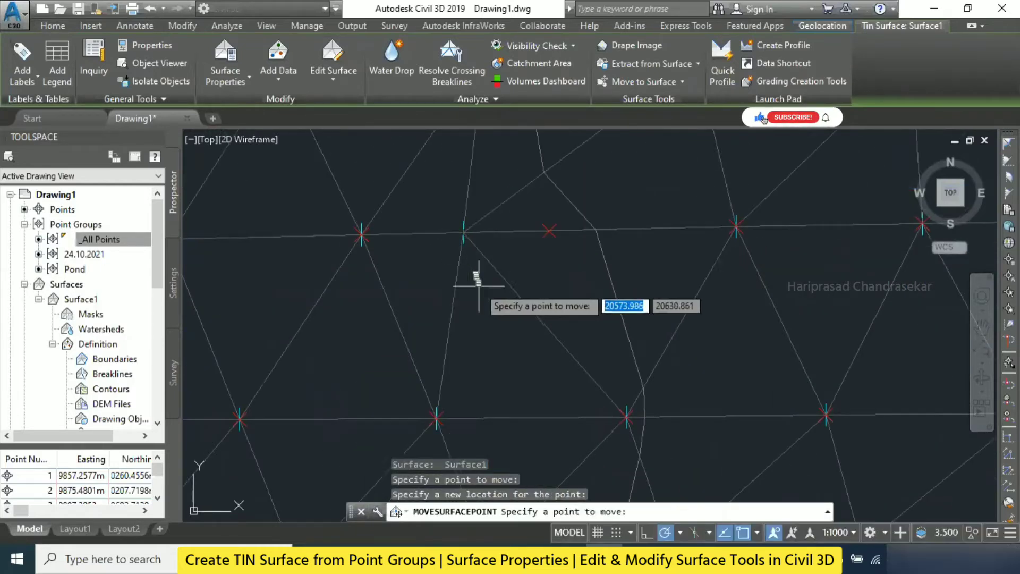
key("Escape")
key("Escape")
middle_click_drag(652, 324, 636, 358)
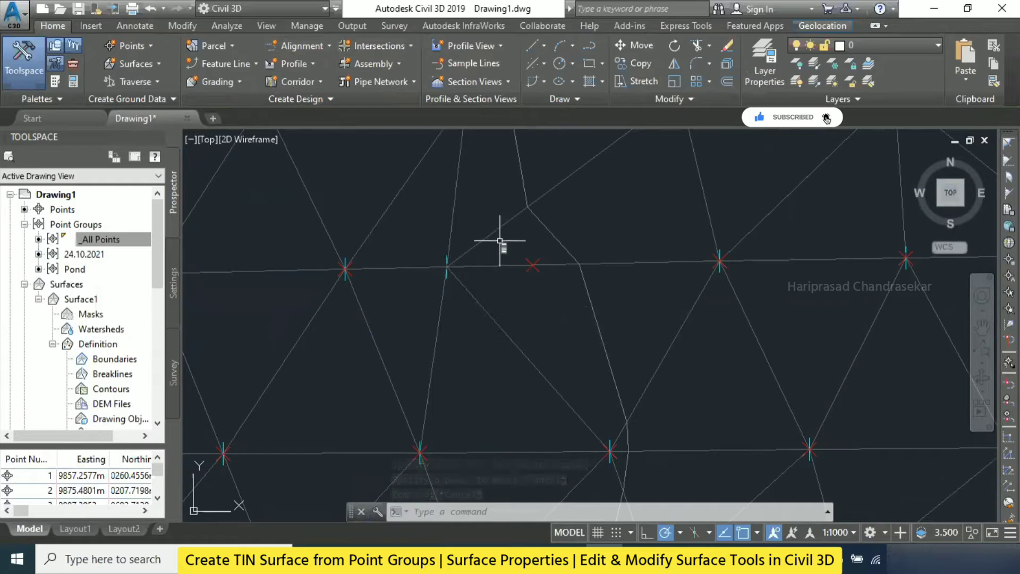
key("ctrl+z")
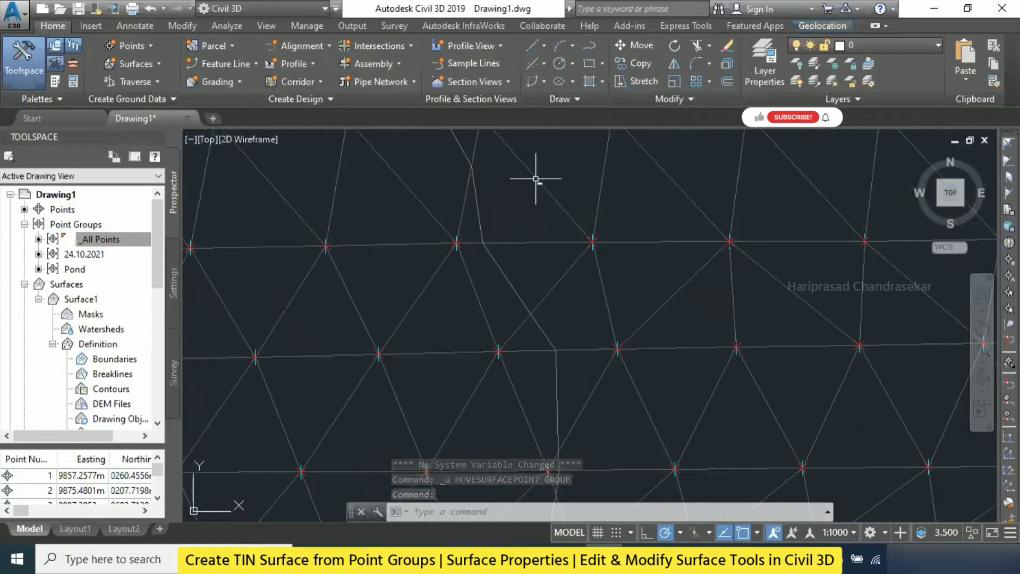
Step: Run Minimize Flat Areas on Surface1 with gap filling, edge swapping, and point addition to flat triangle edges and flat edges all enabled
left_click(535, 178)
left_click(343, 76)
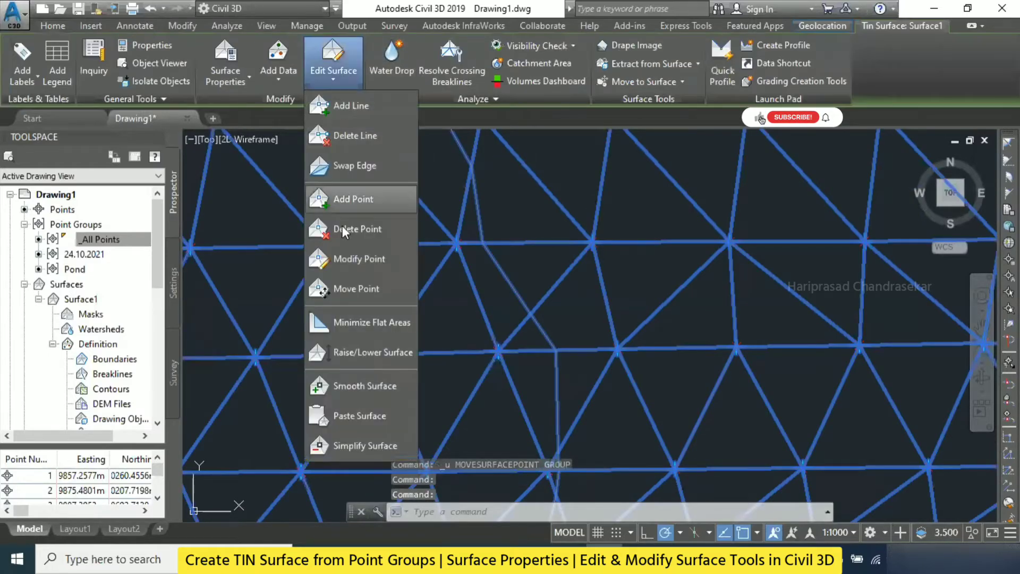
left_click(363, 318)
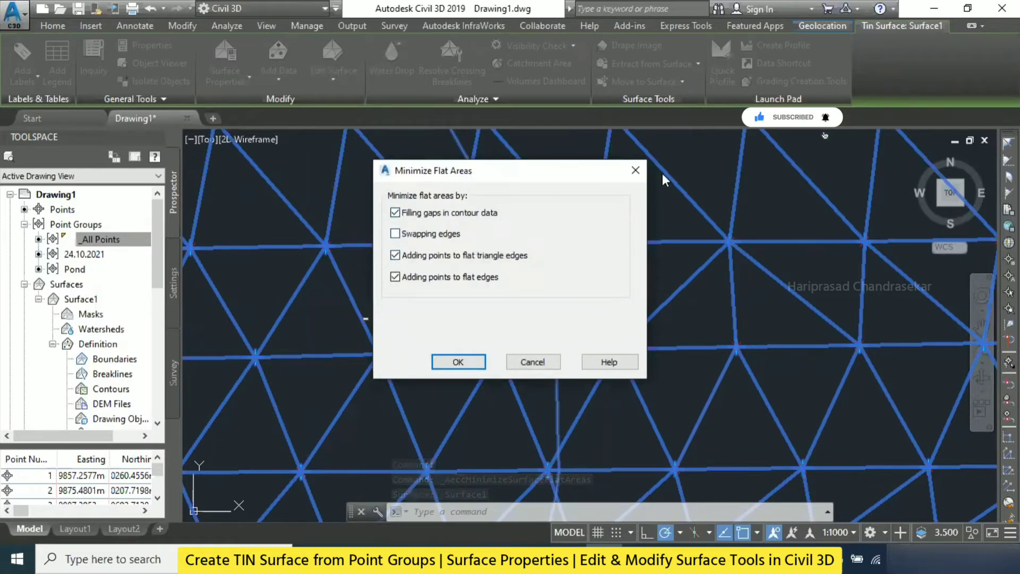
left_click_drag(462, 175, 663, 178)
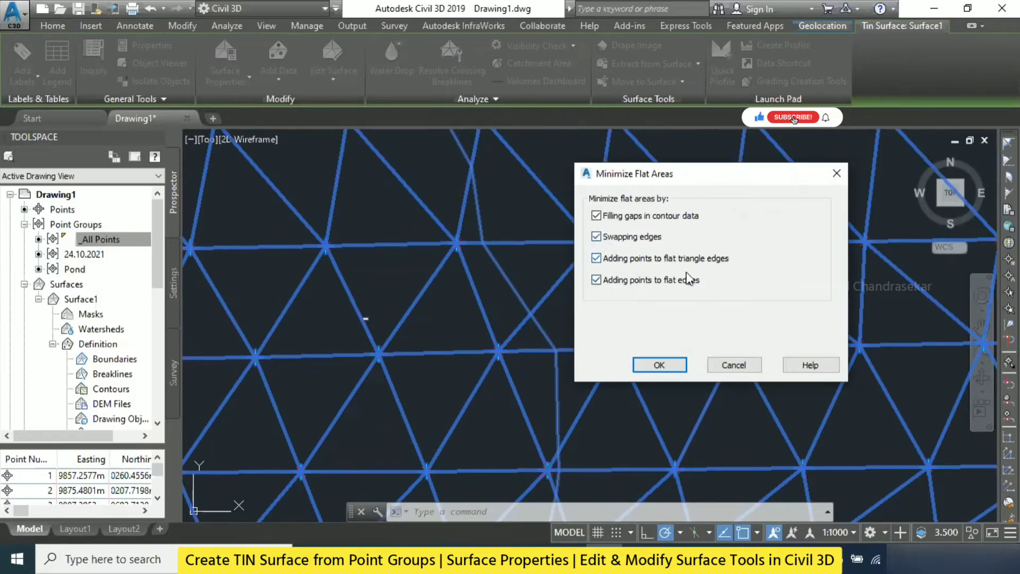
left_click(658, 365)
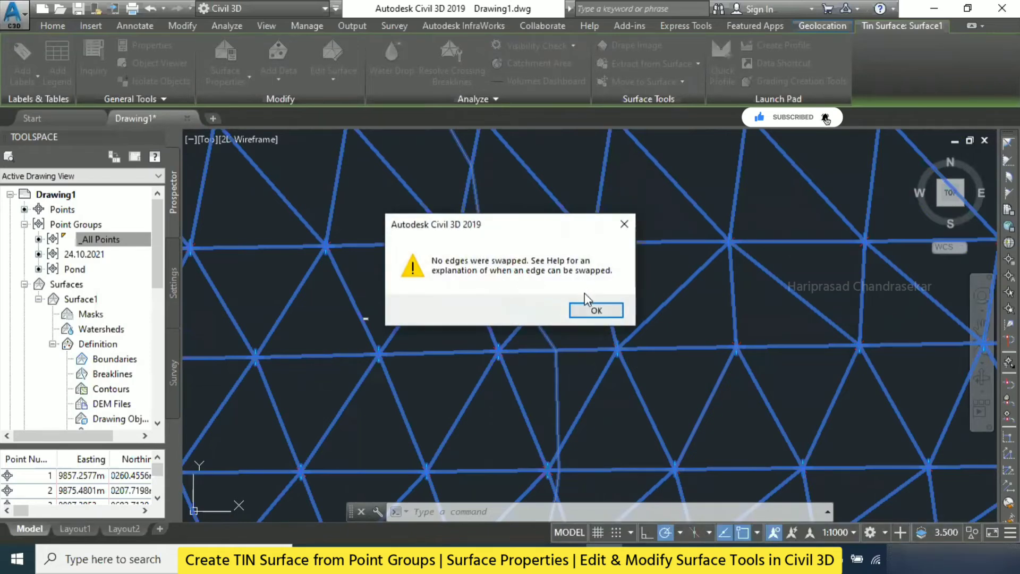
left_click(594, 312)
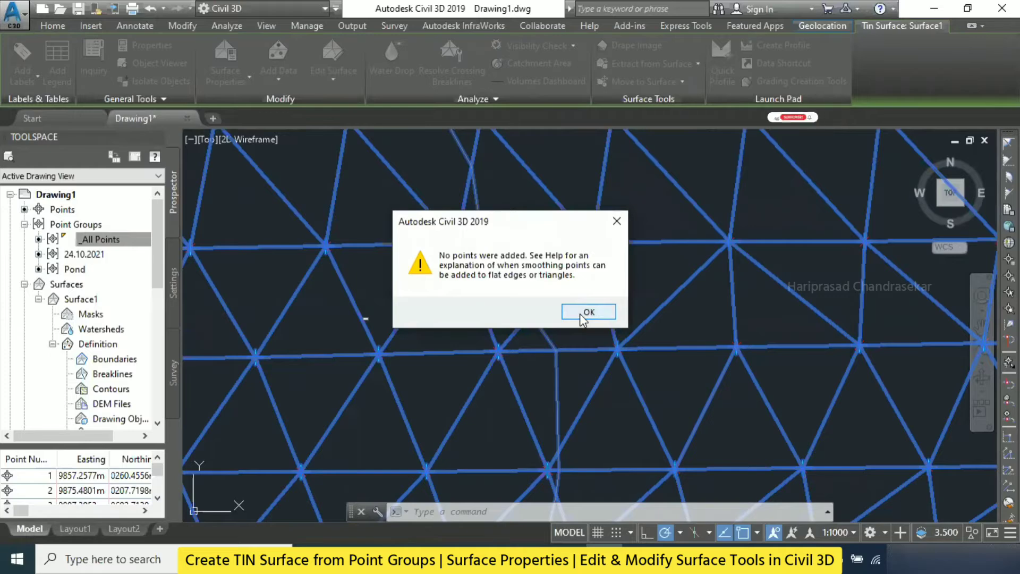
left_click(583, 314)
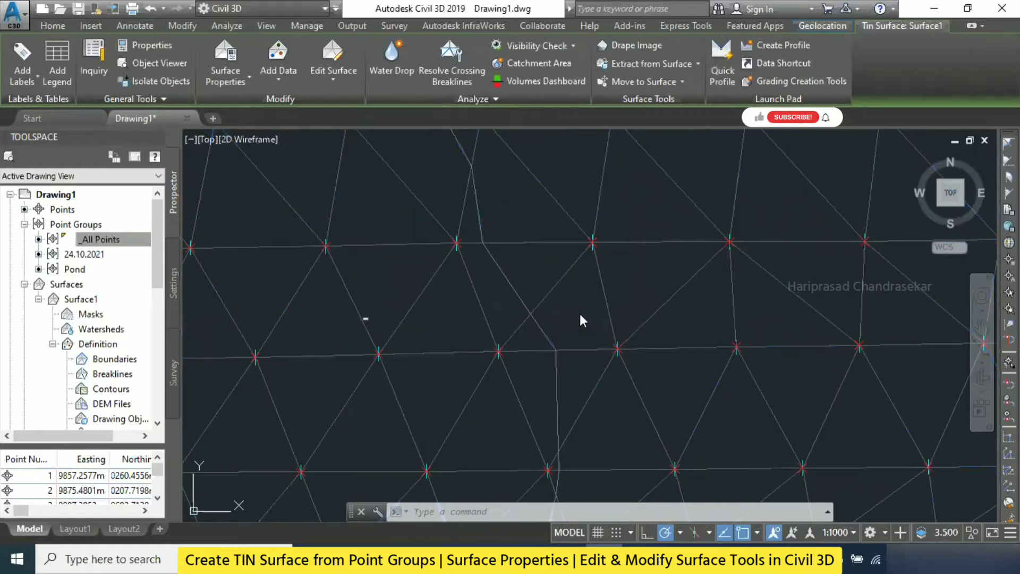
Step: Raise Surface1 by adding 100 to all its elevations with Raise/Lower Surface
scroll(494, 189, "down", 6)
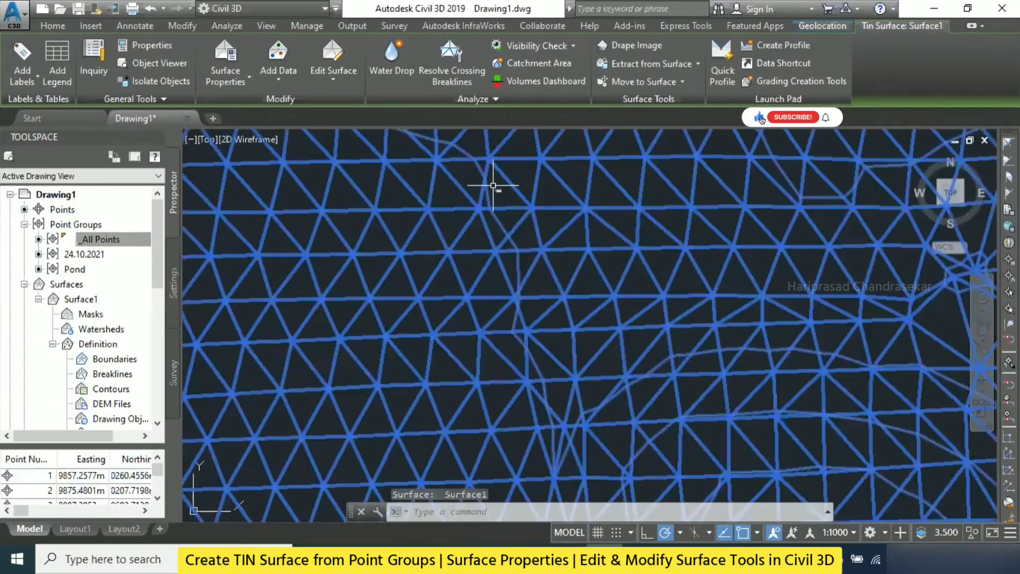
scroll(492, 178, "up", 4)
left_click(334, 73)
left_click(366, 332)
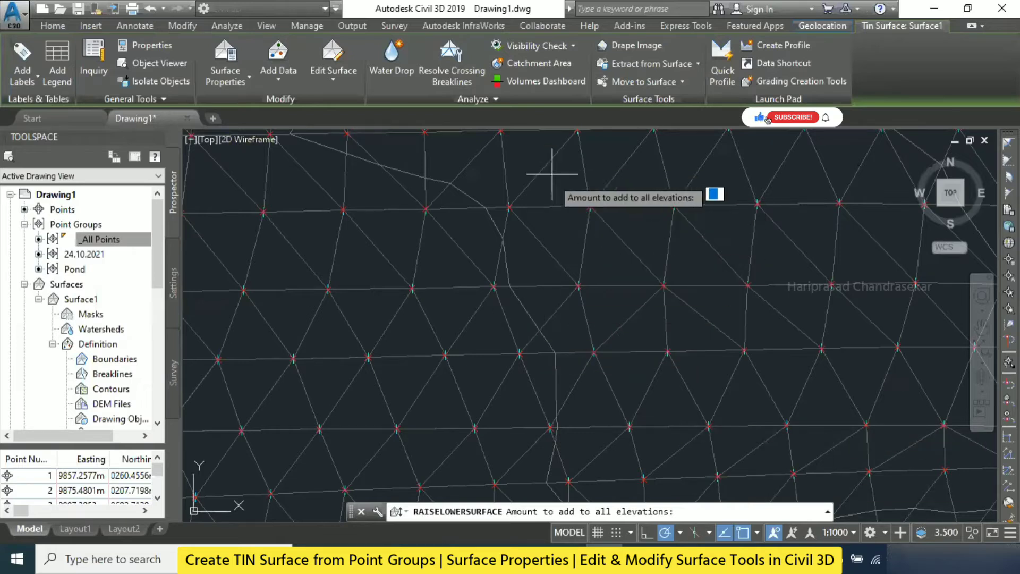
left_click(145, 510)
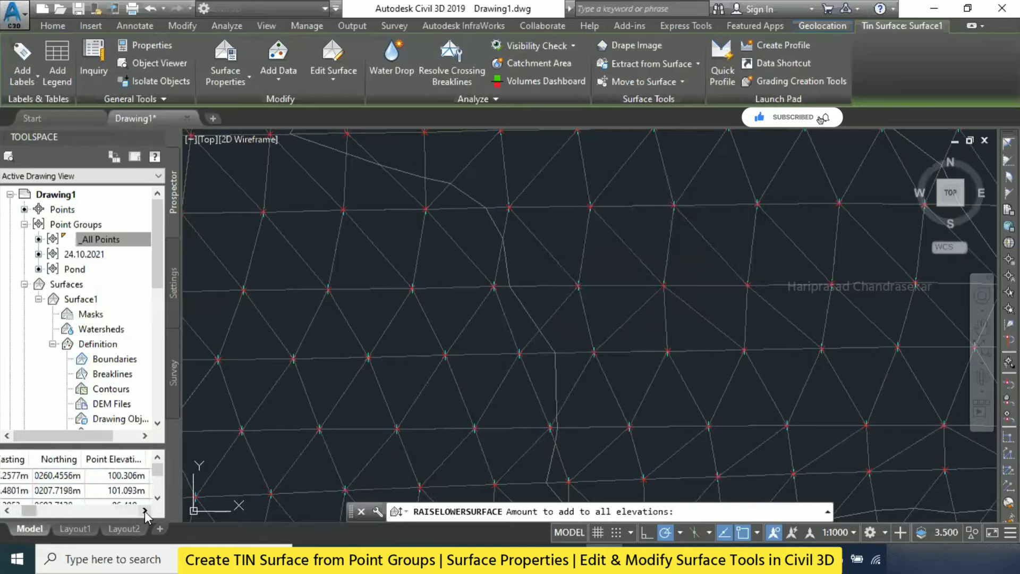
left_click(145, 510)
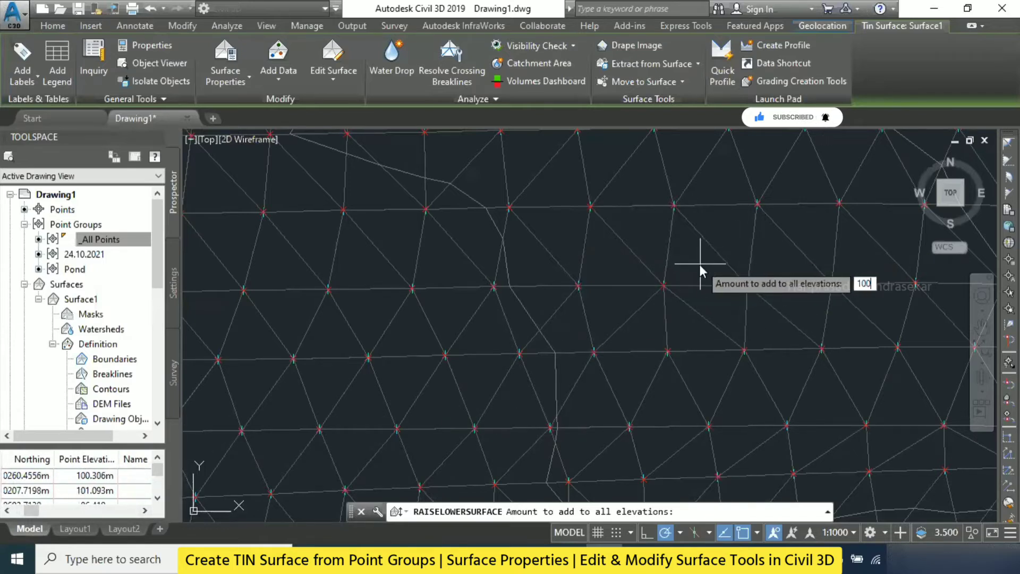
key("Return")
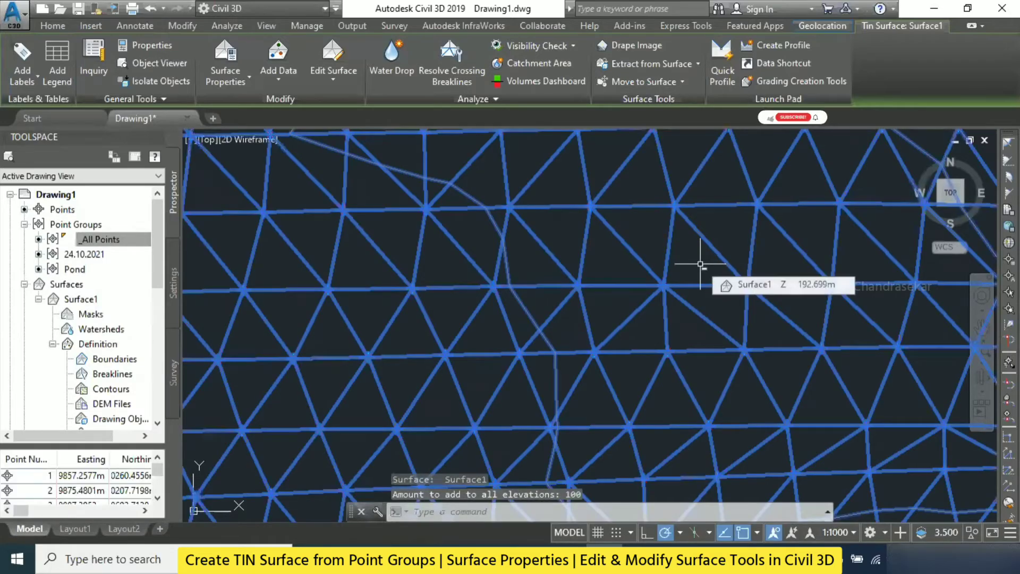
Step: Examine the point elevations listed for the _All Points group against the raised surface
left_click(145, 510)
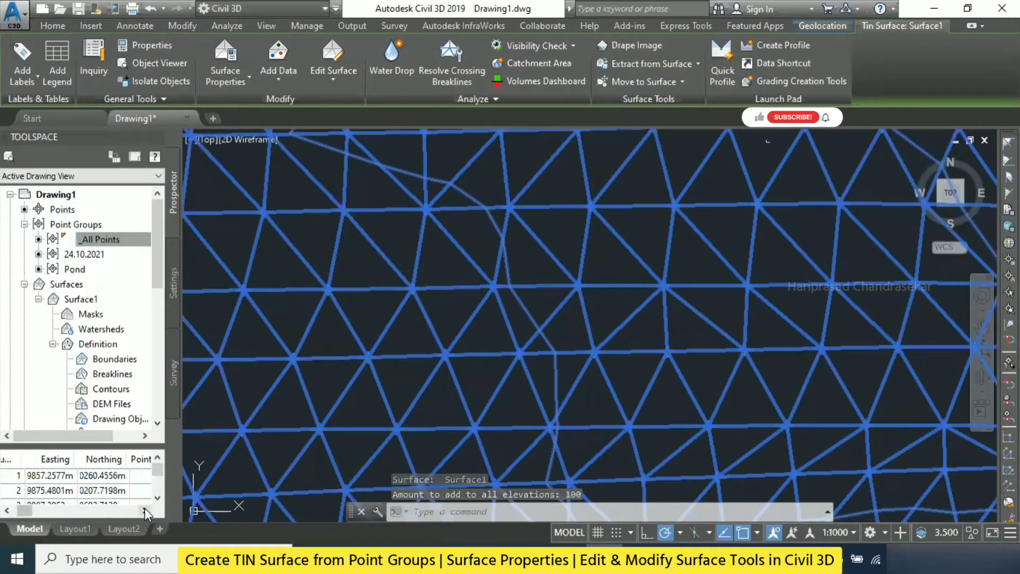
left_click(144, 510)
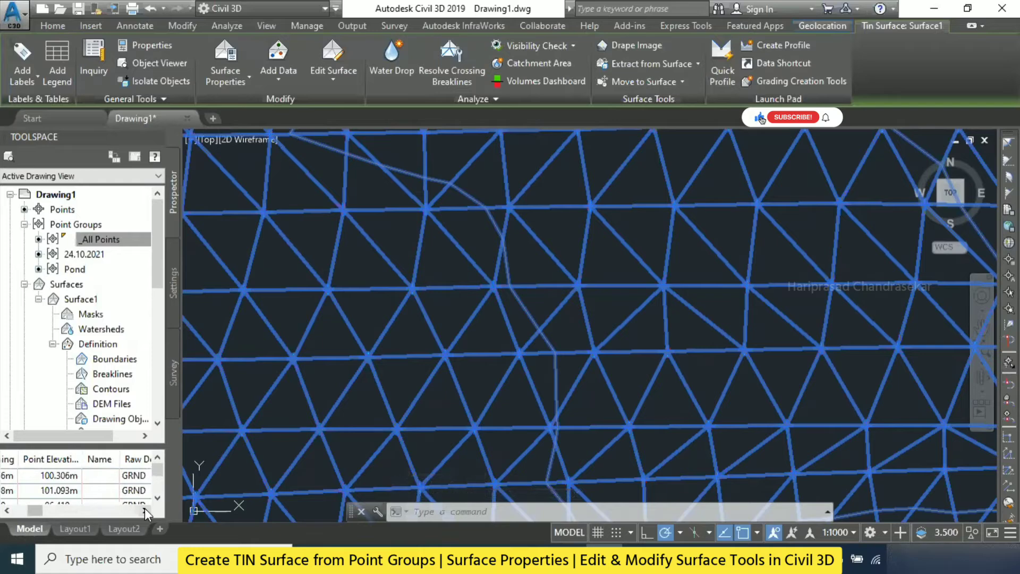
scroll(161, 478, "down", 8)
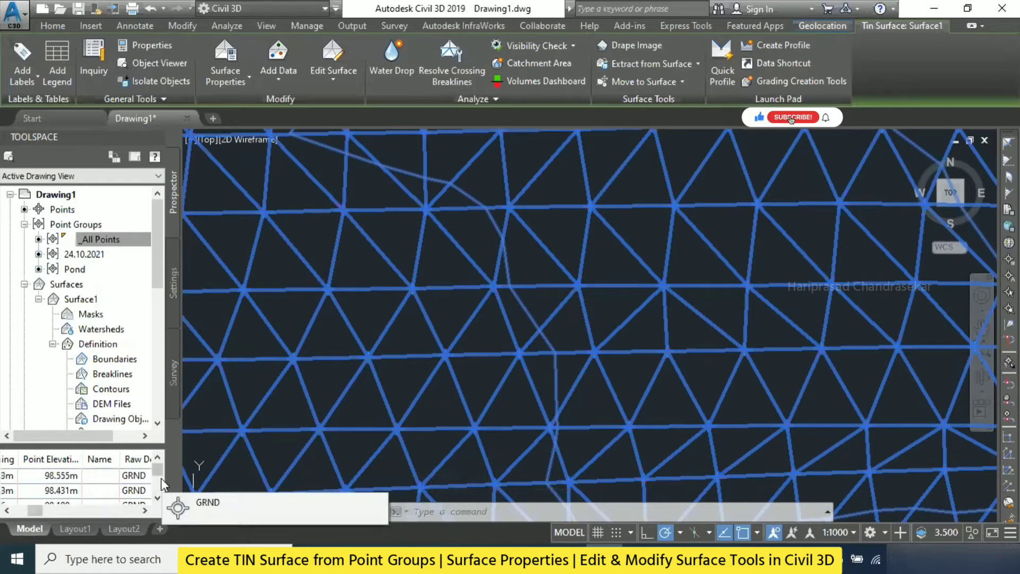
scroll(161, 477, "down", 3)
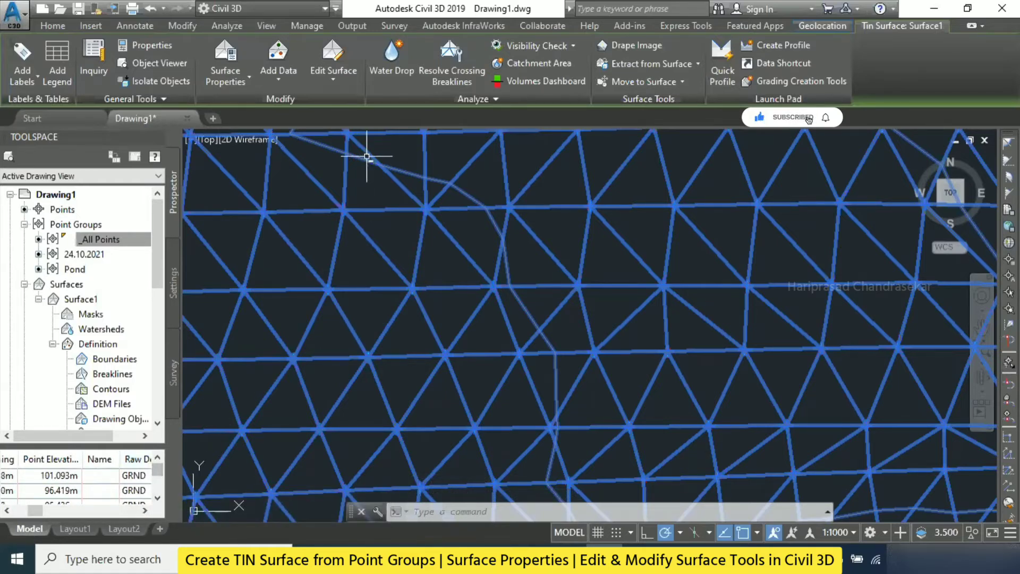
scroll(518, 260, "down", 3)
scroll(520, 252, "down", 3)
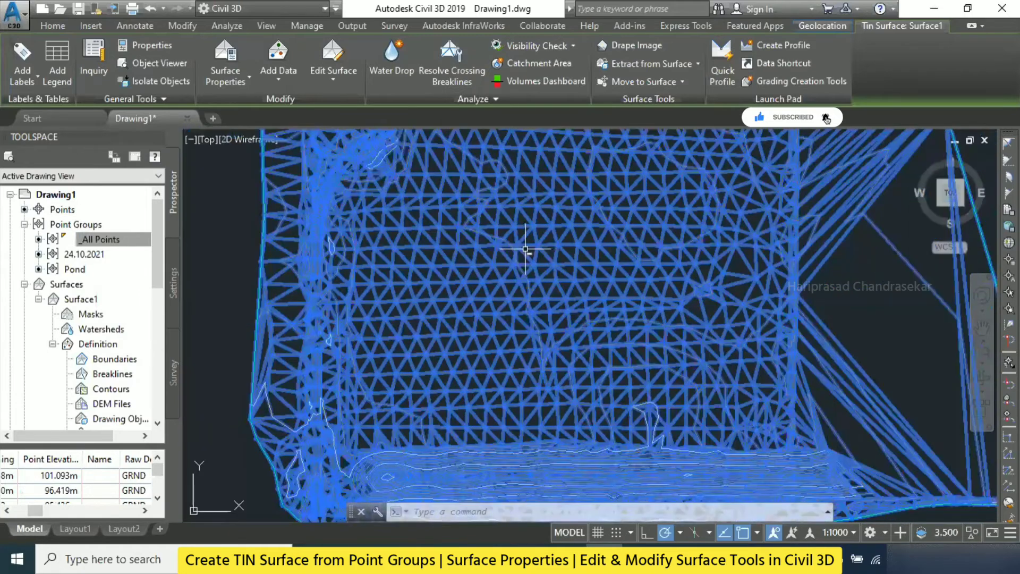
scroll(528, 237, "up", 4)
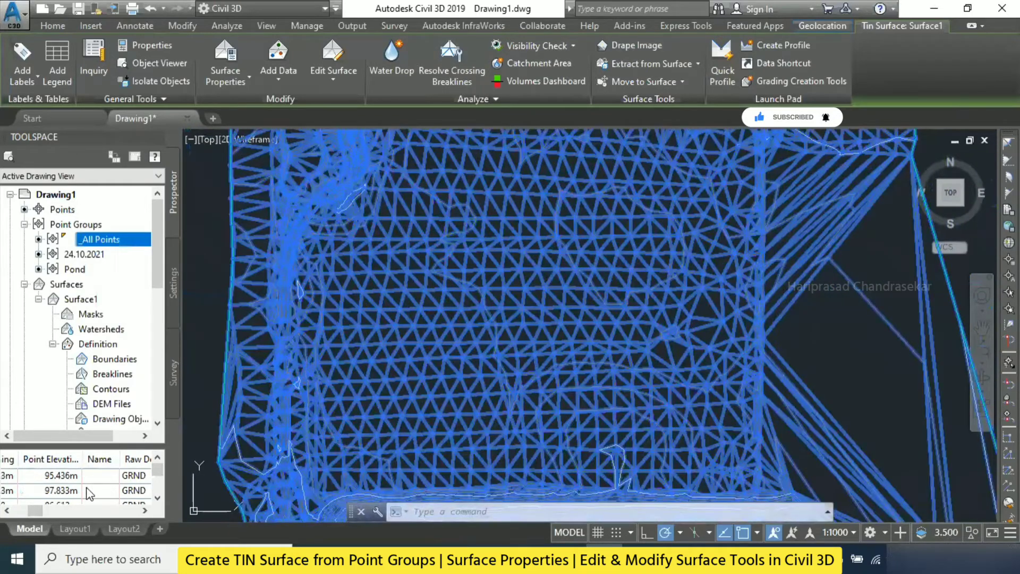
left_click_drag(35, 510, 8, 514)
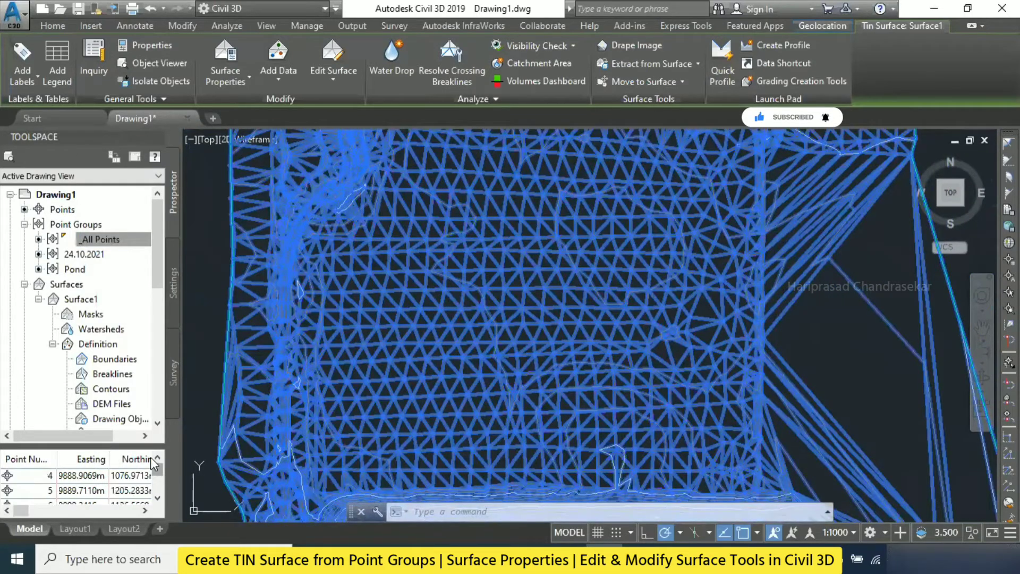
left_click(143, 511)
left_click(142, 510)
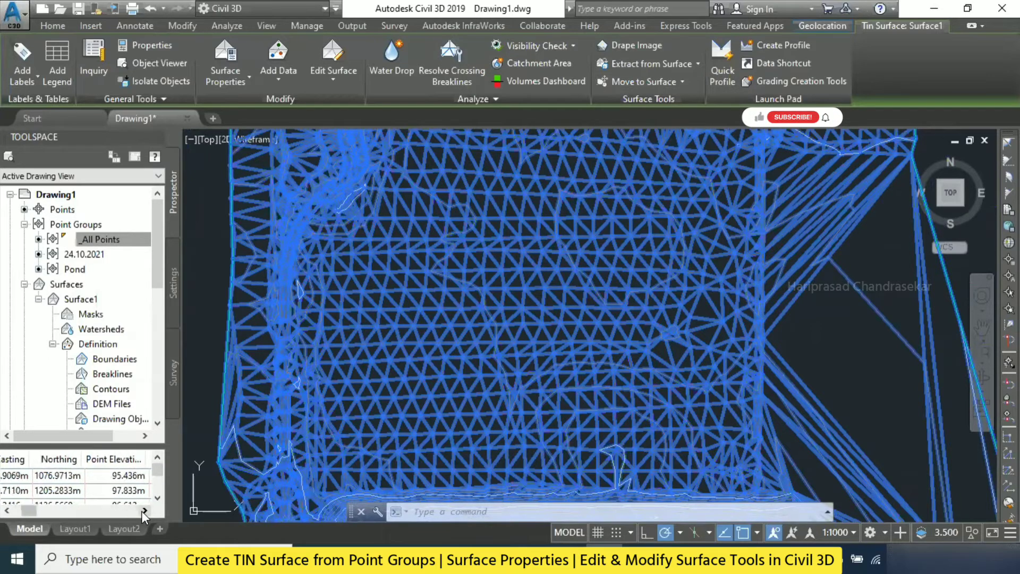
left_click(143, 511)
left_click(143, 511)
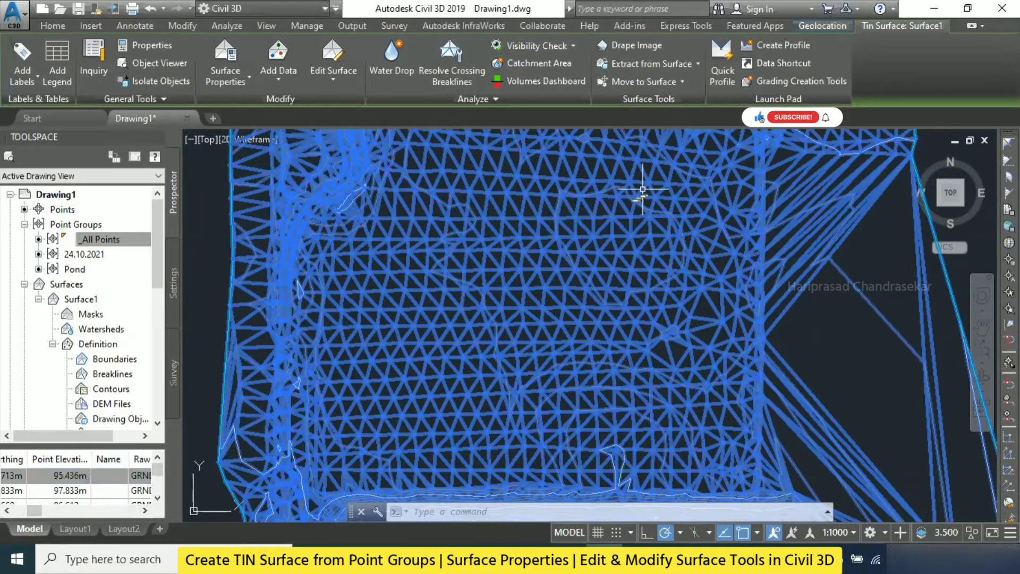
Step: Raise Surface1 by a further 10 with Raise/Lower Surface
left_click(333, 69)
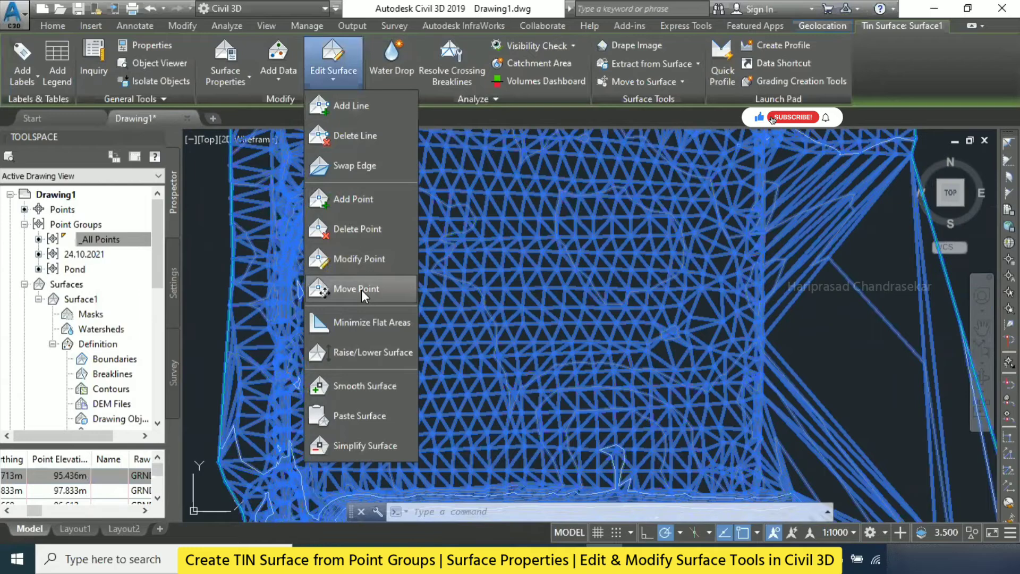
left_click(366, 351)
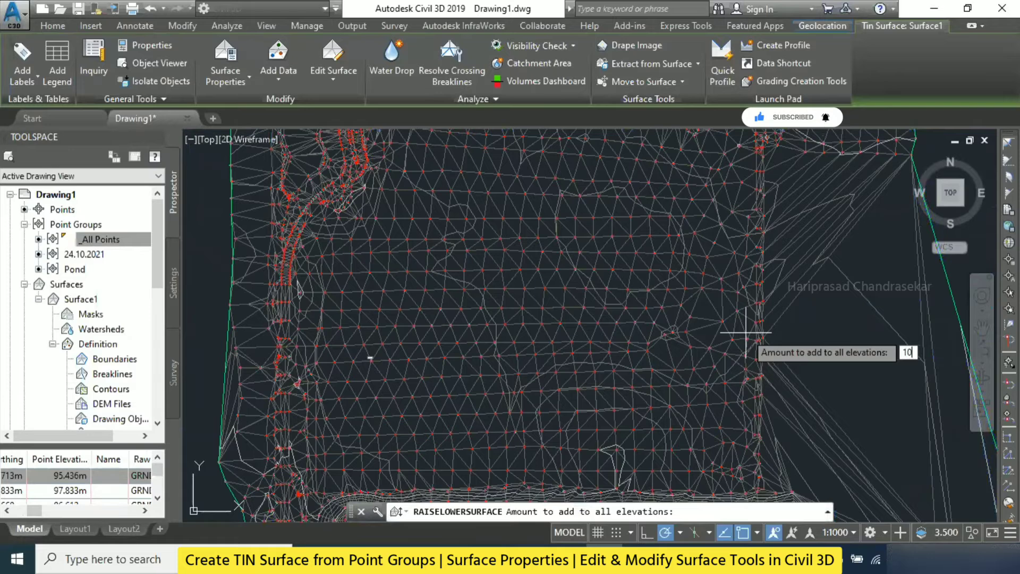
key("Return")
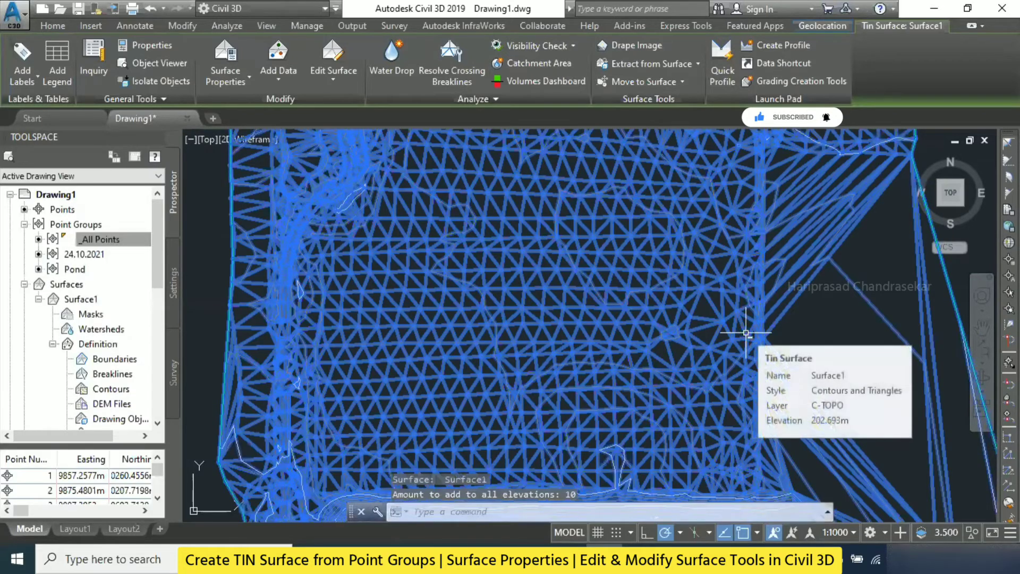
Step: Check the _All Points point elevations again, look up Surface1 in the surfaces tree, and clear the drawing selection
scroll(128, 495, "down", 1)
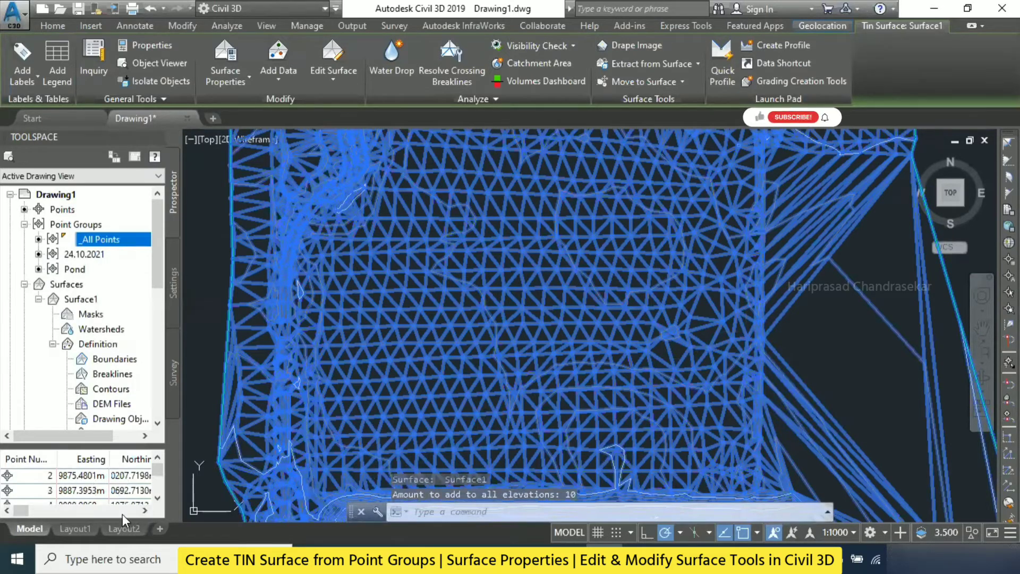
left_click(144, 509)
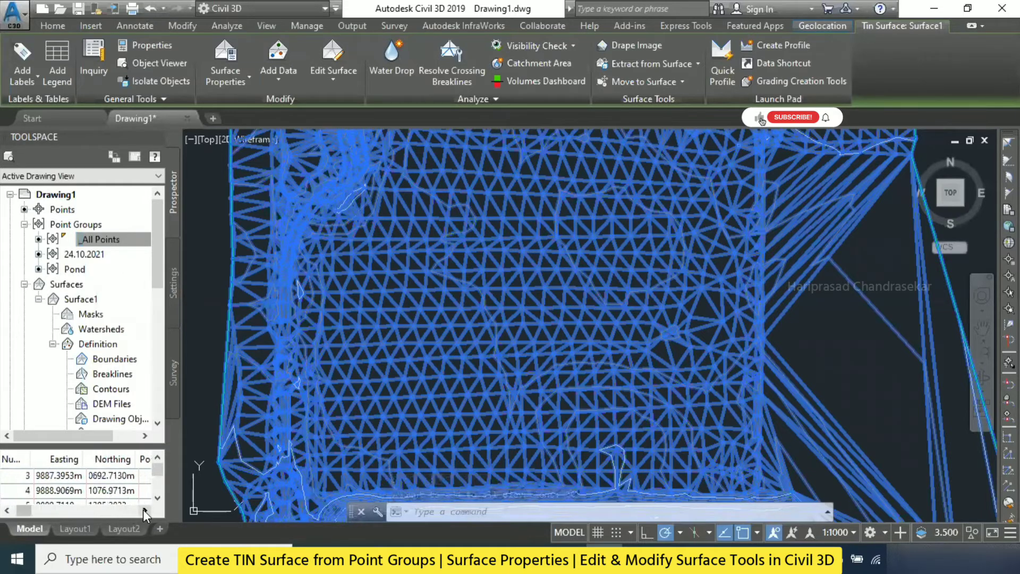
left_click(142, 509)
left_click(80, 490)
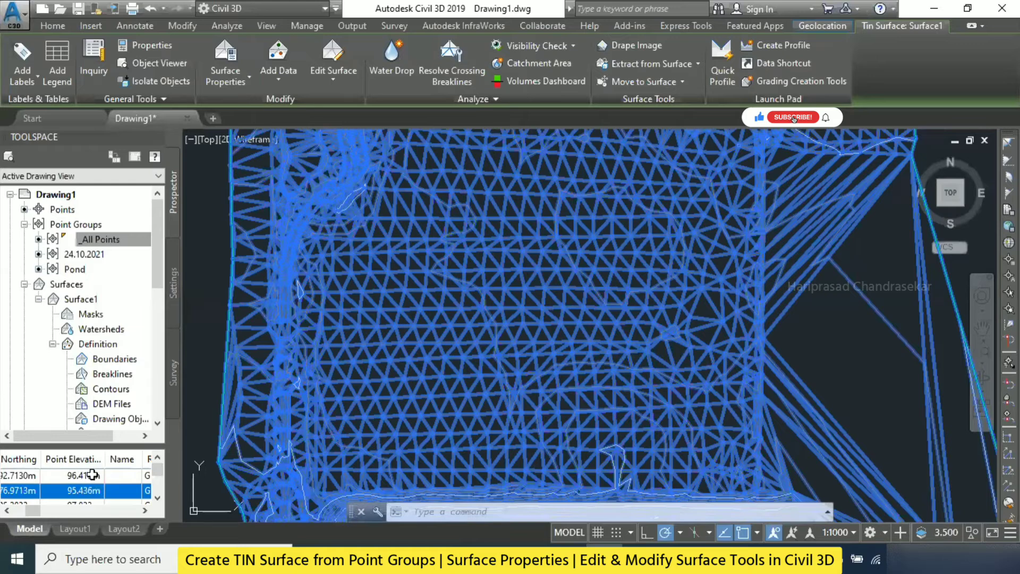
left_click_drag(31, 511, 11, 512)
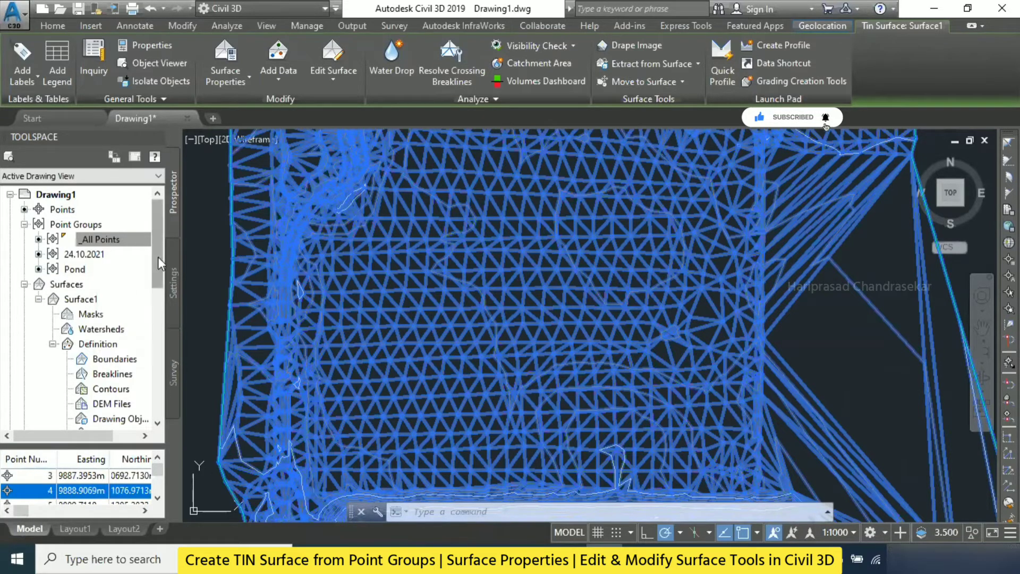
left_click_drag(158, 257, 152, 285)
left_click(85, 209)
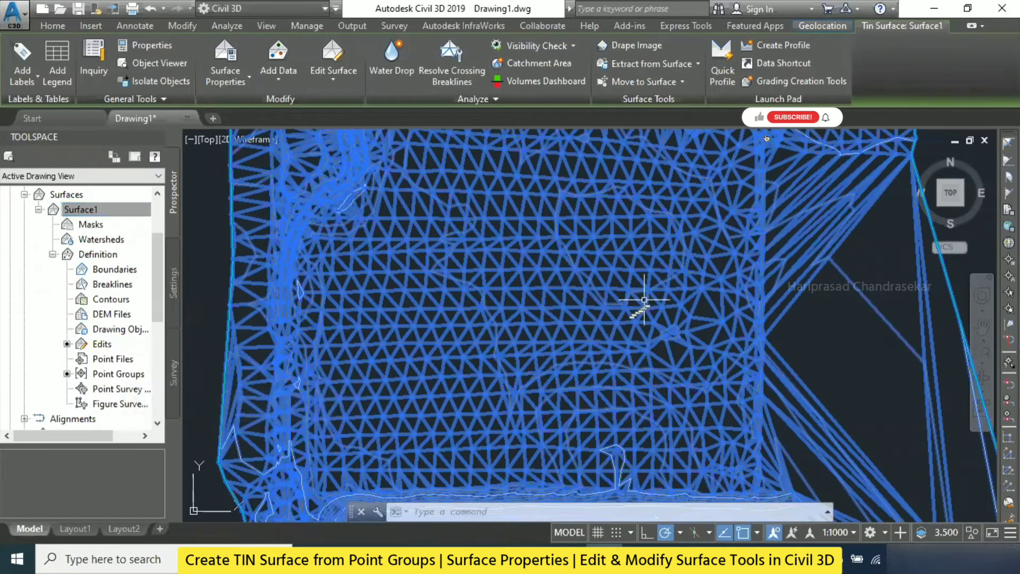
key("Escape")
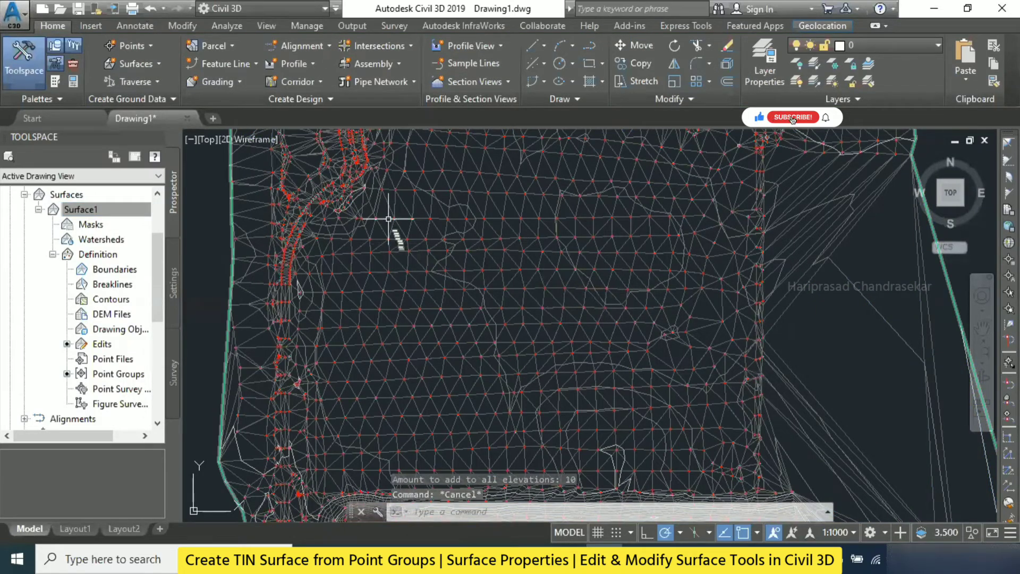
Step: Add a spot elevation label to Surface1 inside a triangle near the small closed contour in the east, and end the command
left_click(797, 279)
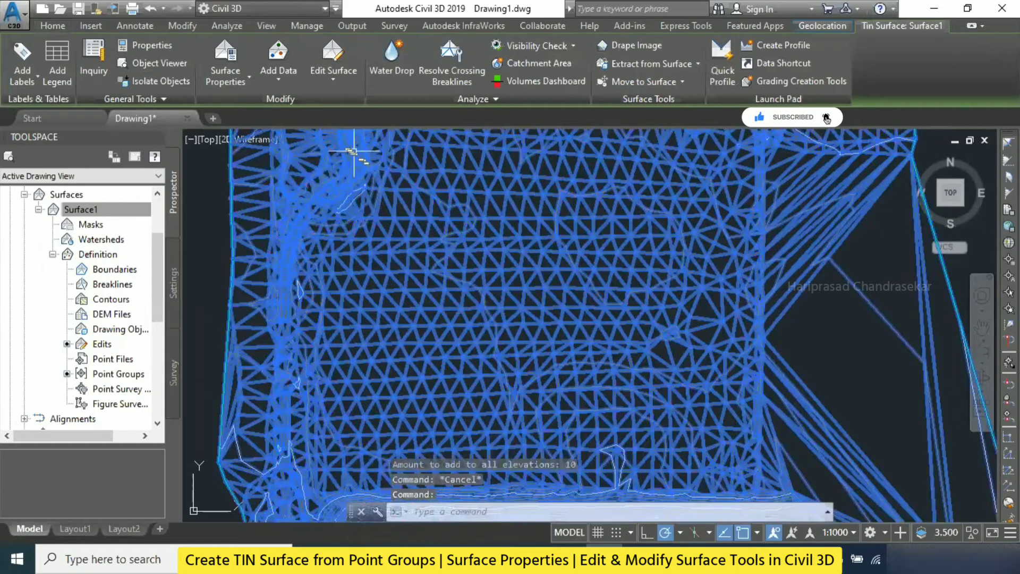
left_click(29, 81)
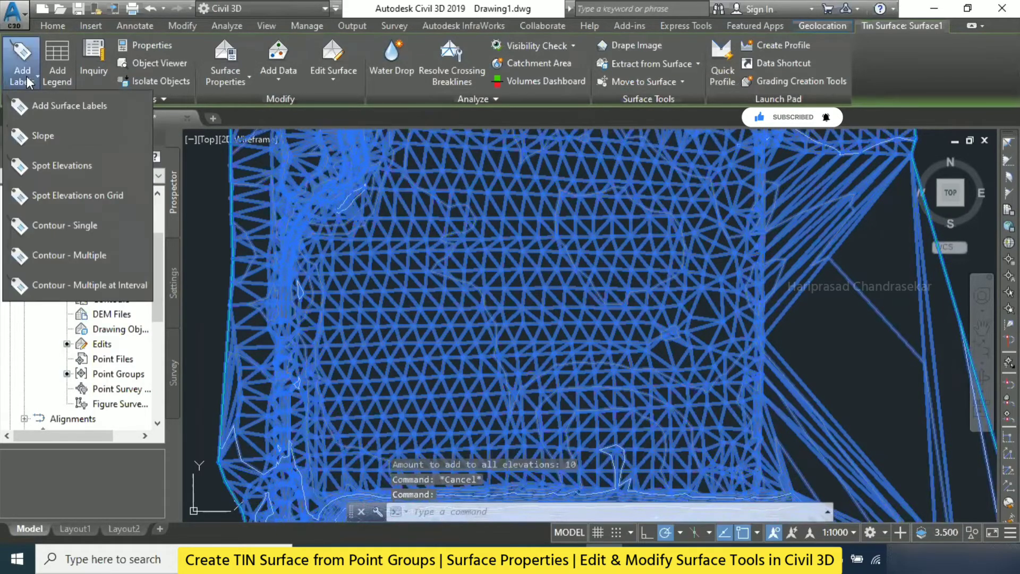
left_click(67, 165)
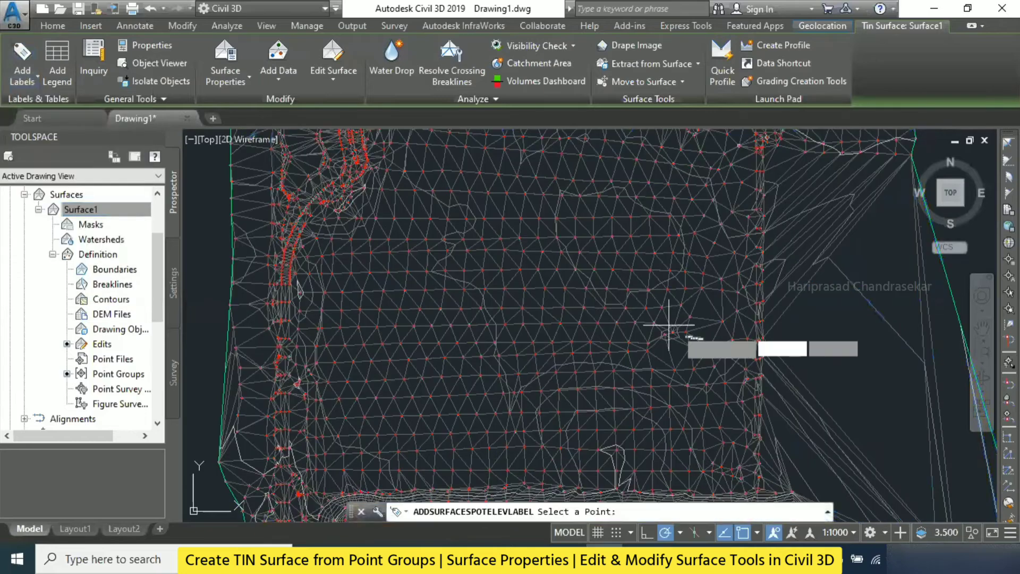
scroll(656, 308, "up", 5)
left_click(553, 319)
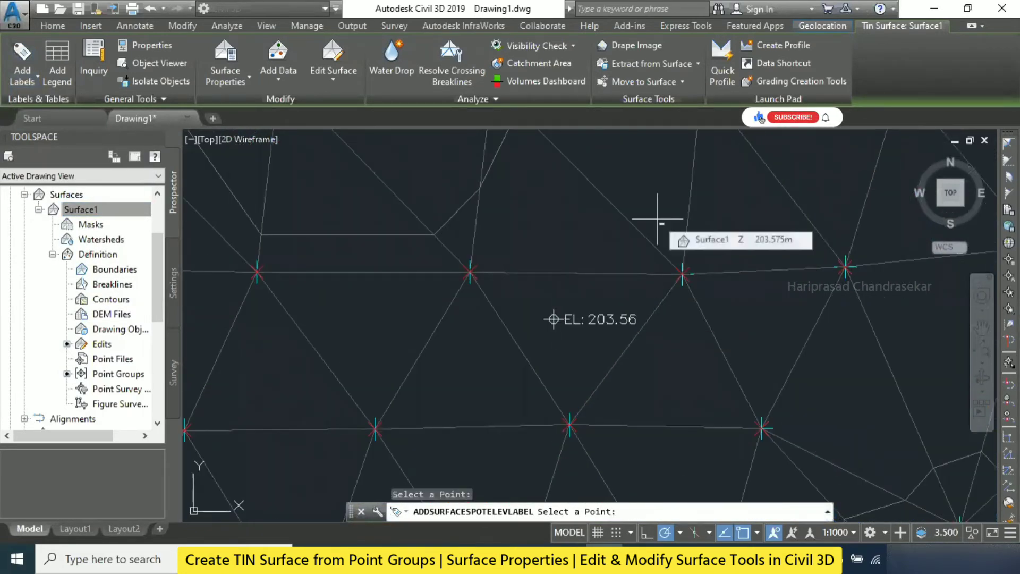
key("Escape")
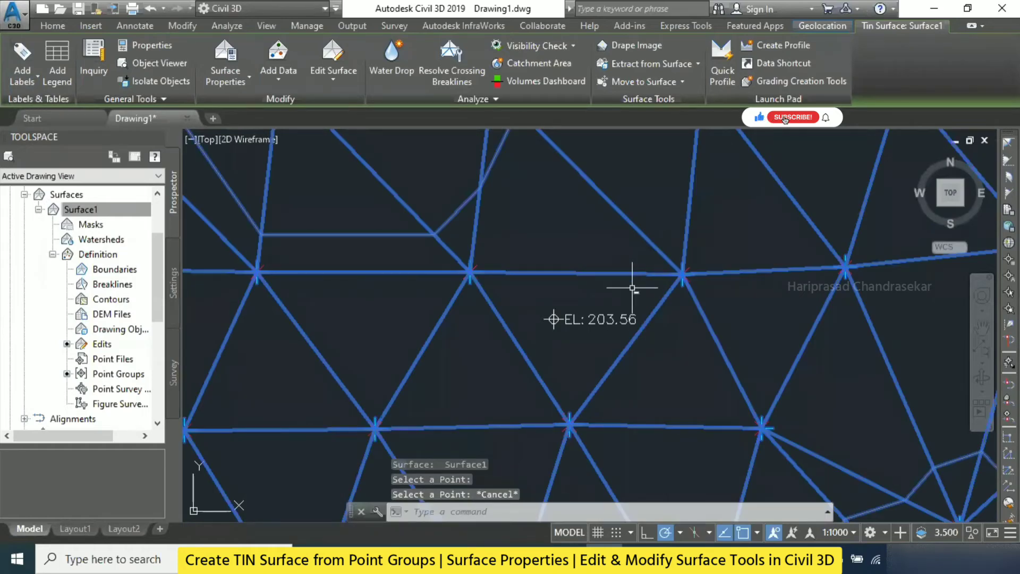
Step: Examine the triangles around the spot elevation label and read Surface1's elevation at a point just north of it
left_click(343, 78)
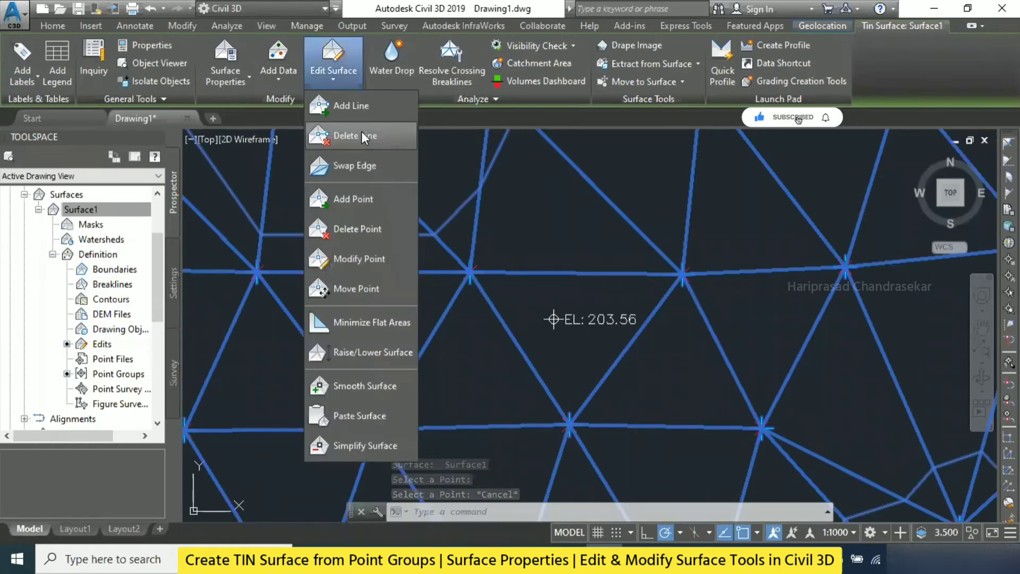
left_click(530, 177)
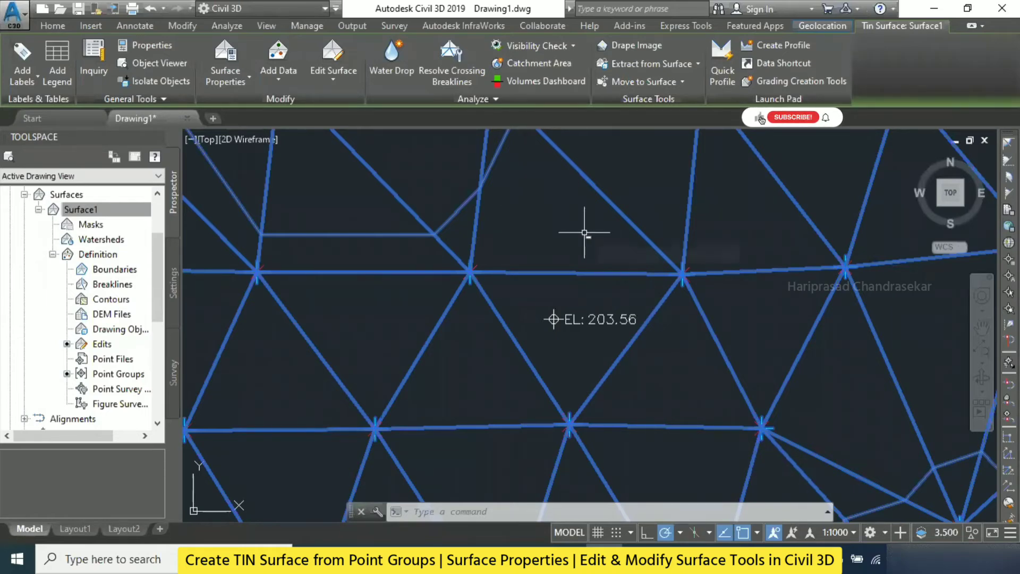
scroll(604, 183, "down", 2)
mouse_move(603, 182)
middle_mouse_down()
mouse_move(651, 203)
mouse_move(640, 220)
middle_mouse_up()
scroll(642, 221, "down", 2)
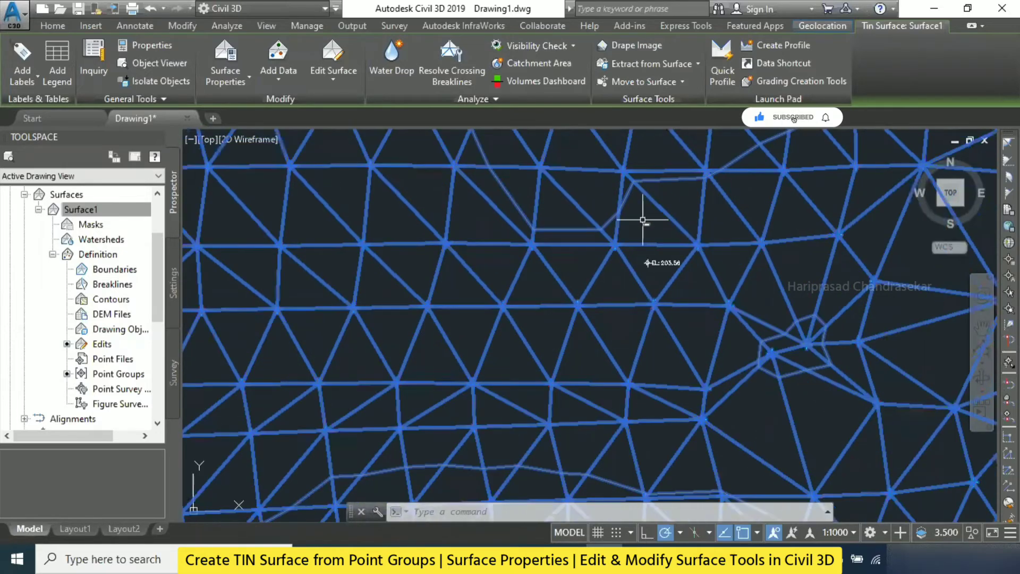
scroll(663, 192, "up", 4)
scroll(661, 203, "down", 2)
middle_click_drag(672, 202, 632, 194)
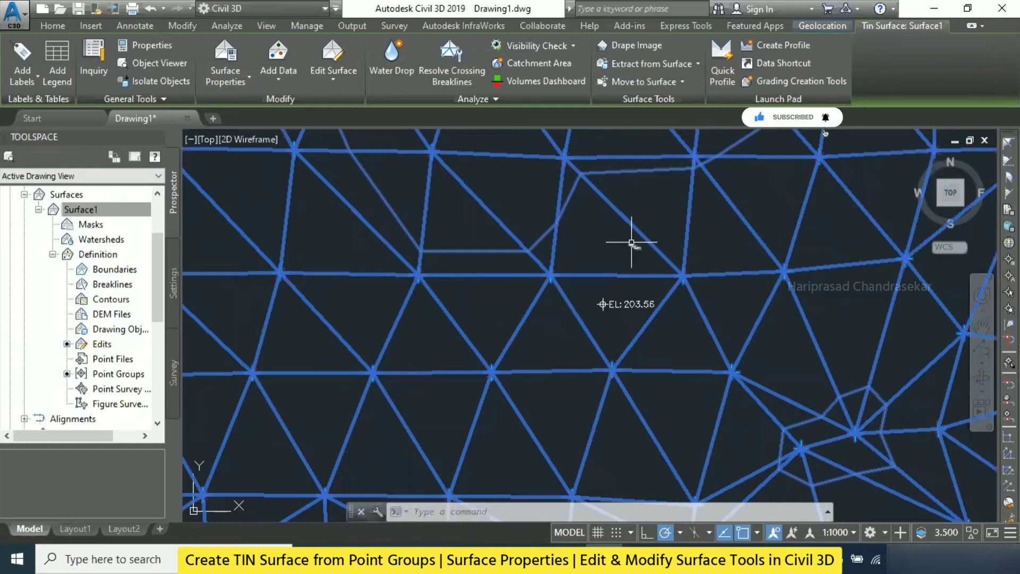
scroll(613, 224, "down", 2)
scroll(610, 223, "up", 2)
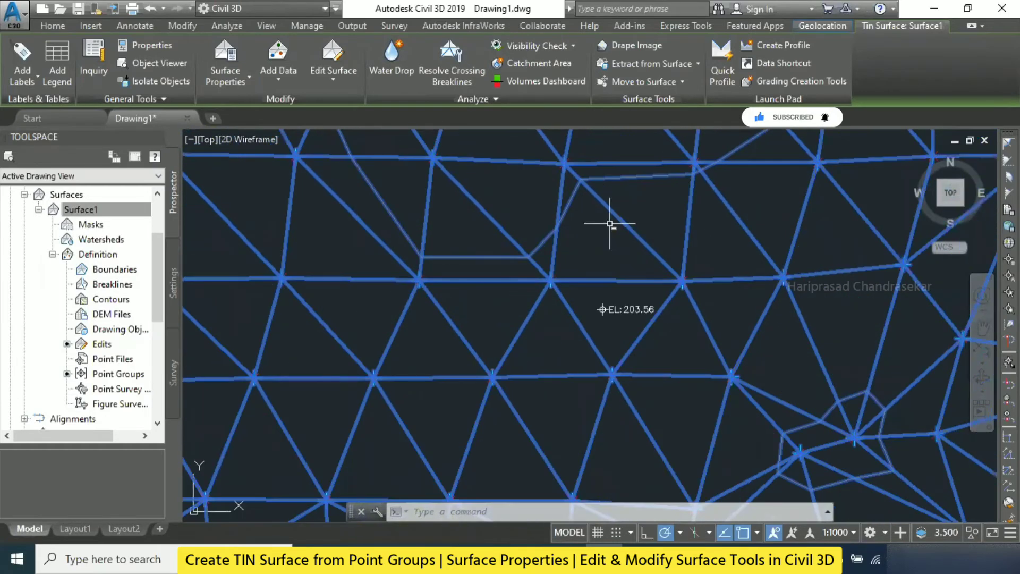
mouse_move(610, 223)
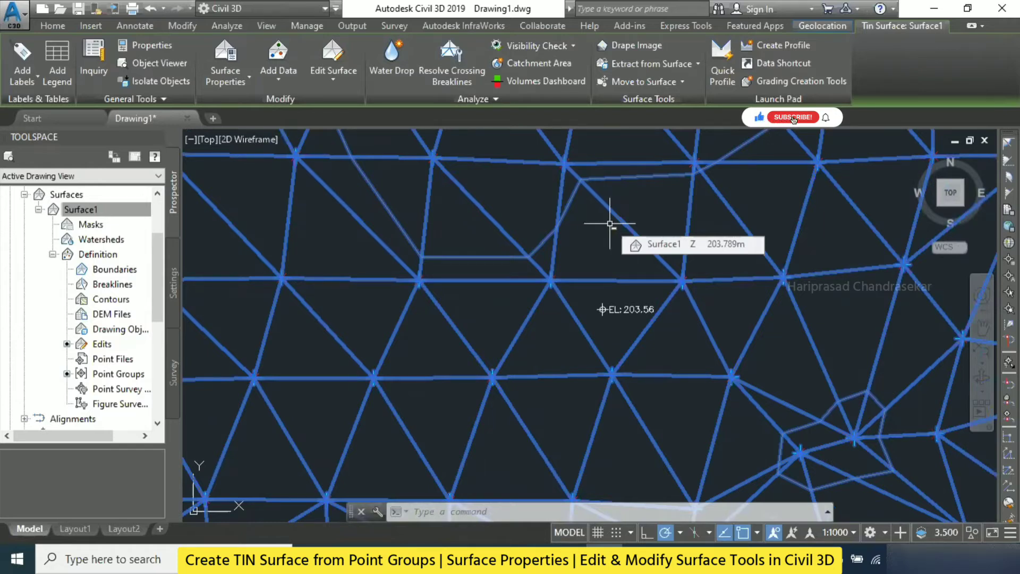
Step: Raise all elevations of Surface1 by 10 with Raise/Lower Surface and clear the selection
left_click(330, 75)
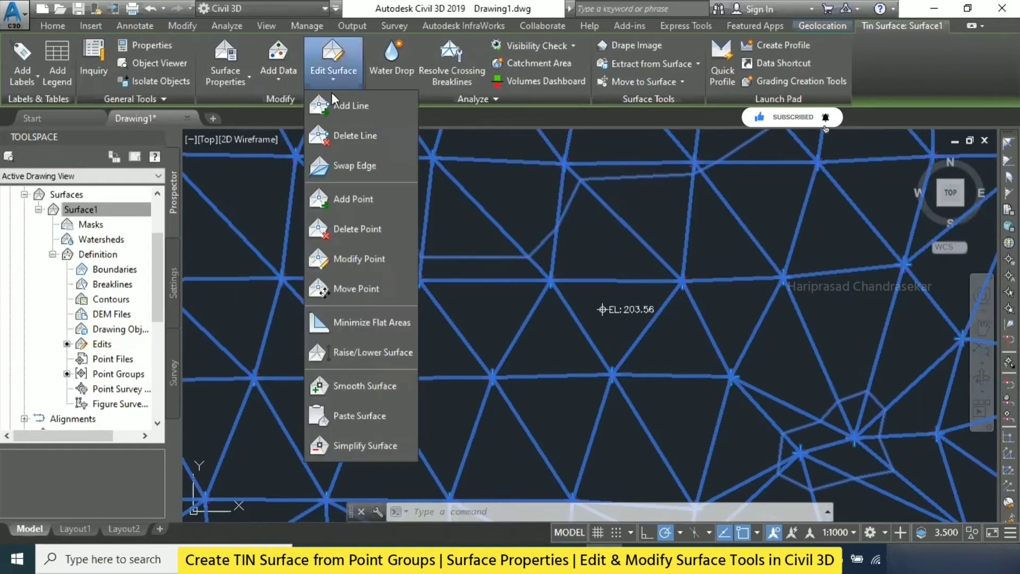
left_click(374, 352)
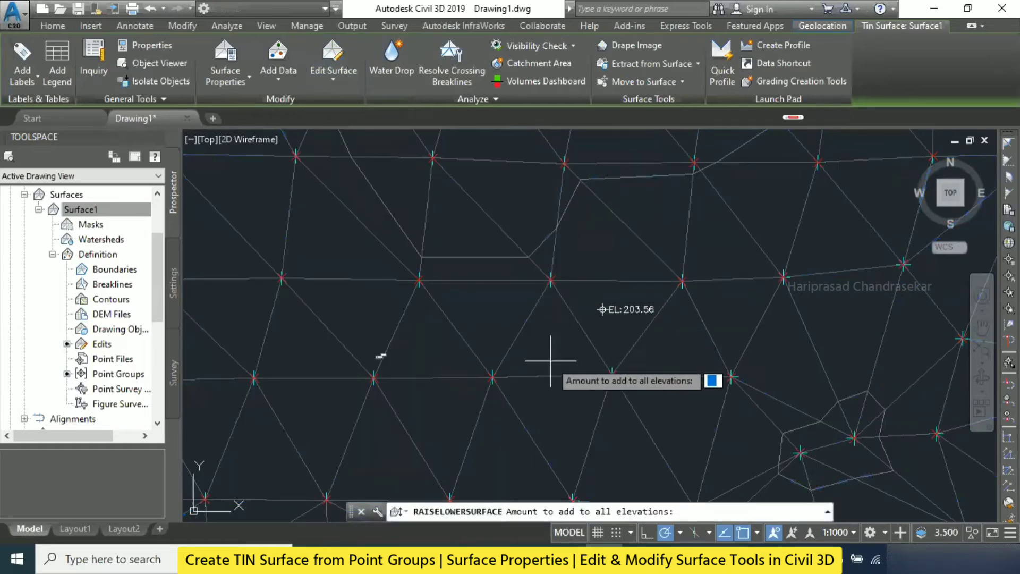
type("1")
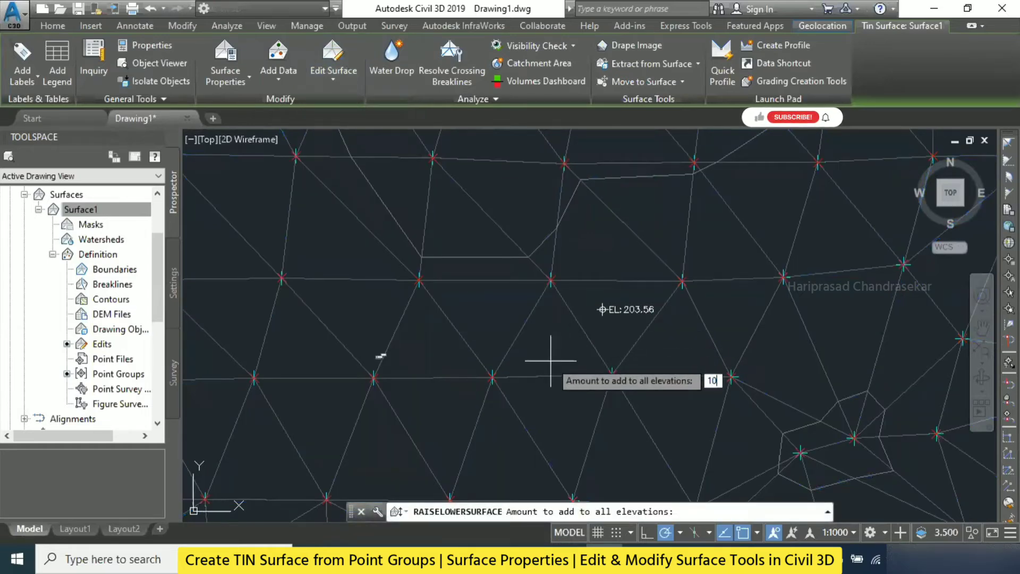
type("0")
key("Return")
key("Escape")
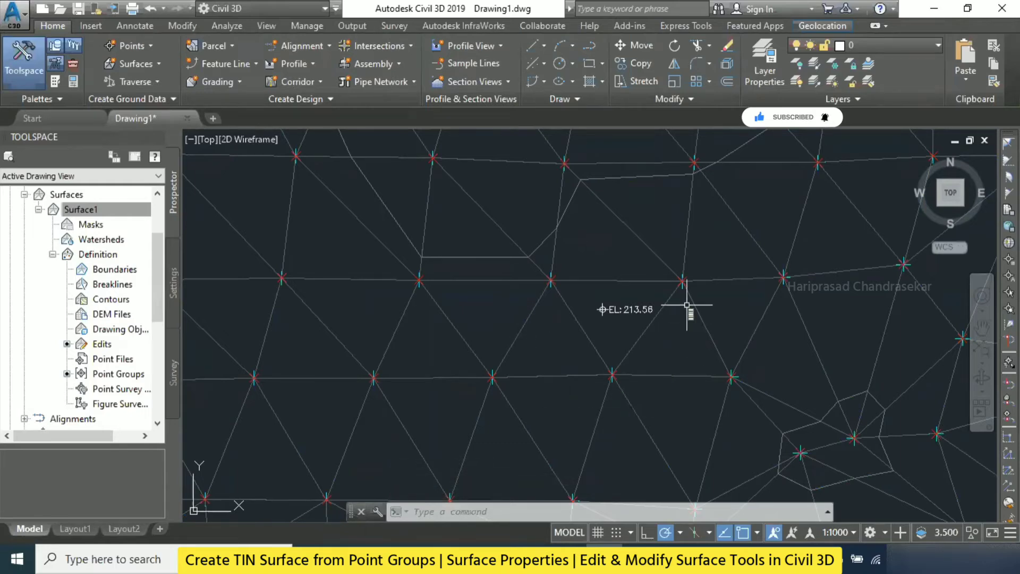
Step: Add three more spot elevation labels to Surface1, to the northwest, southwest and northeast of the existing label, and end the command
scroll(685, 300, "down", 3)
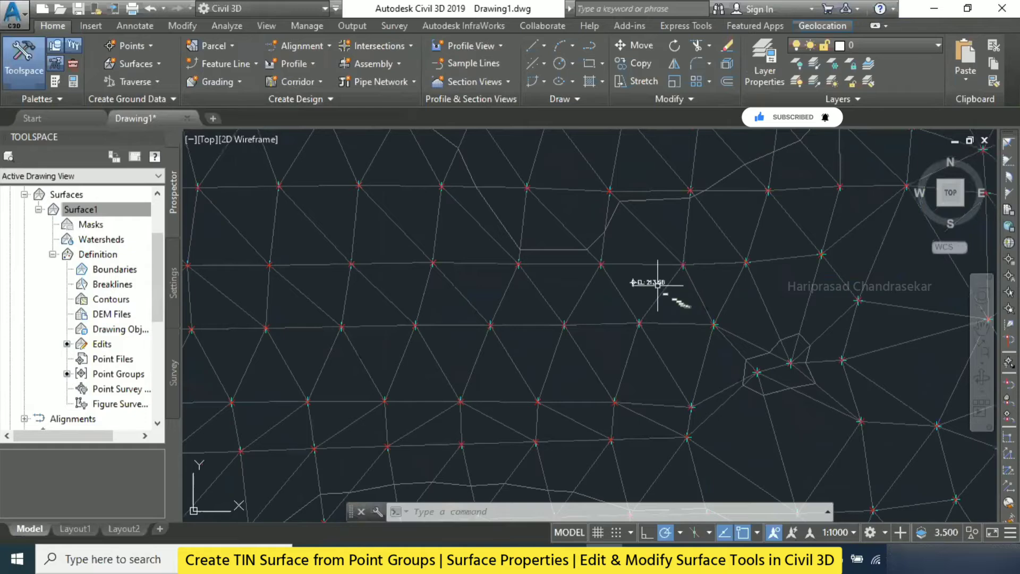
scroll(658, 283, "up", 4)
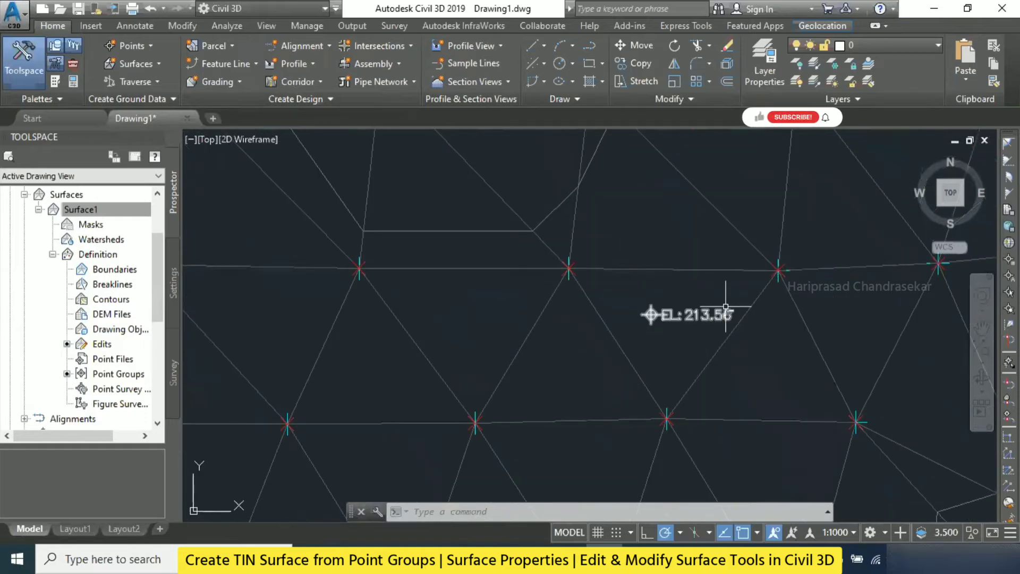
scroll(678, 289, "down", 4)
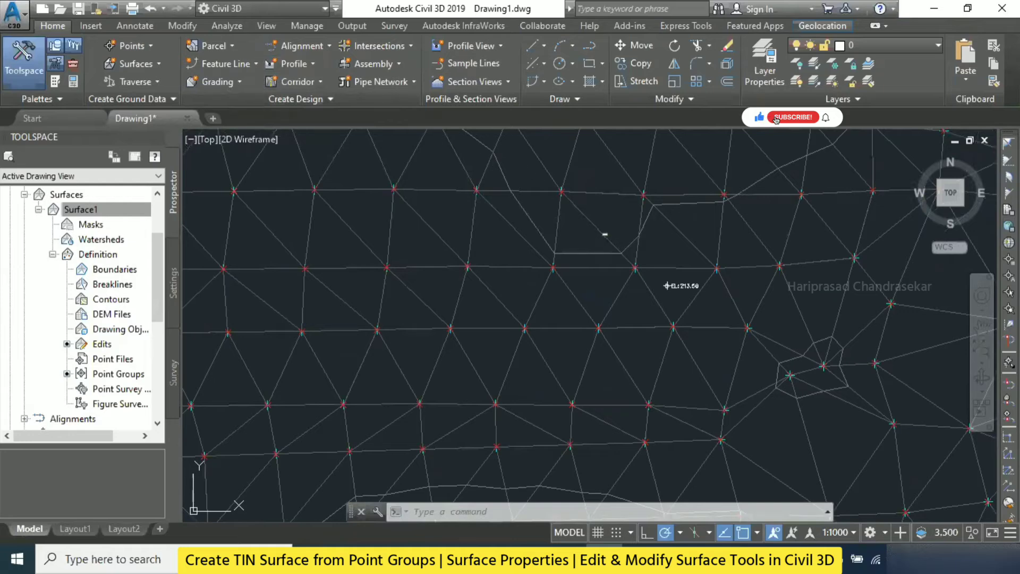
left_click(605, 234)
left_click(24, 75)
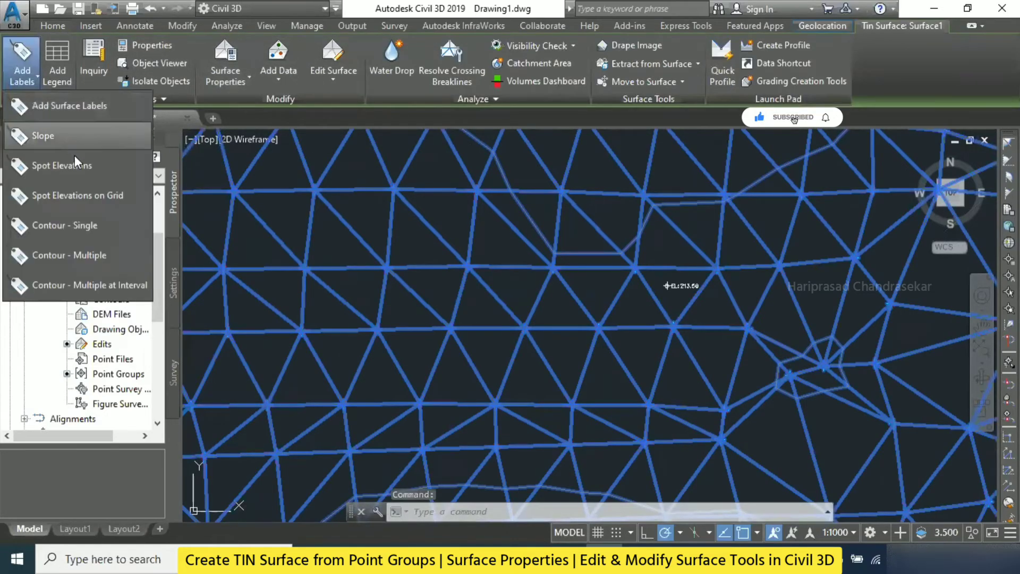
left_click(76, 166)
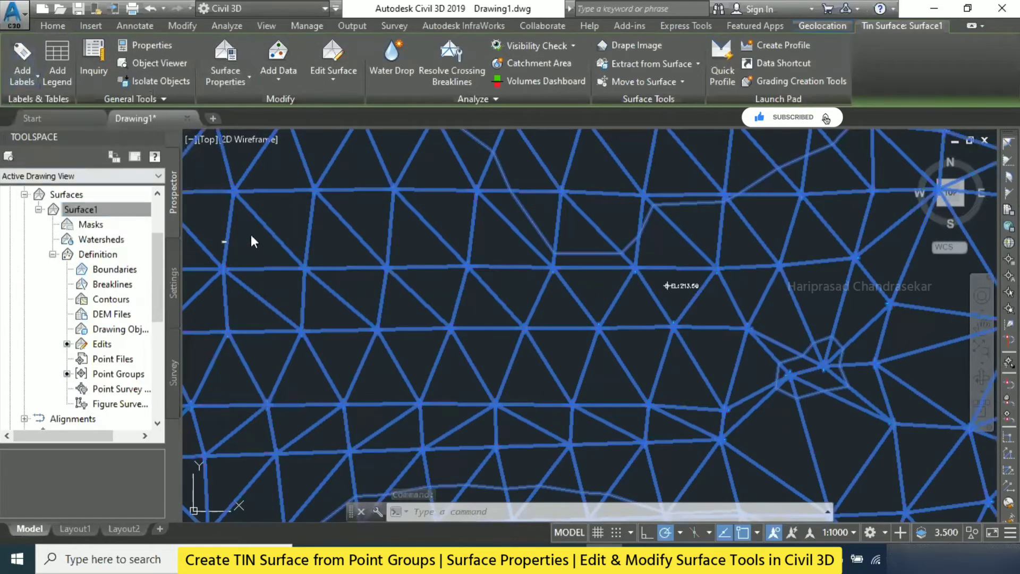
left_click(281, 213)
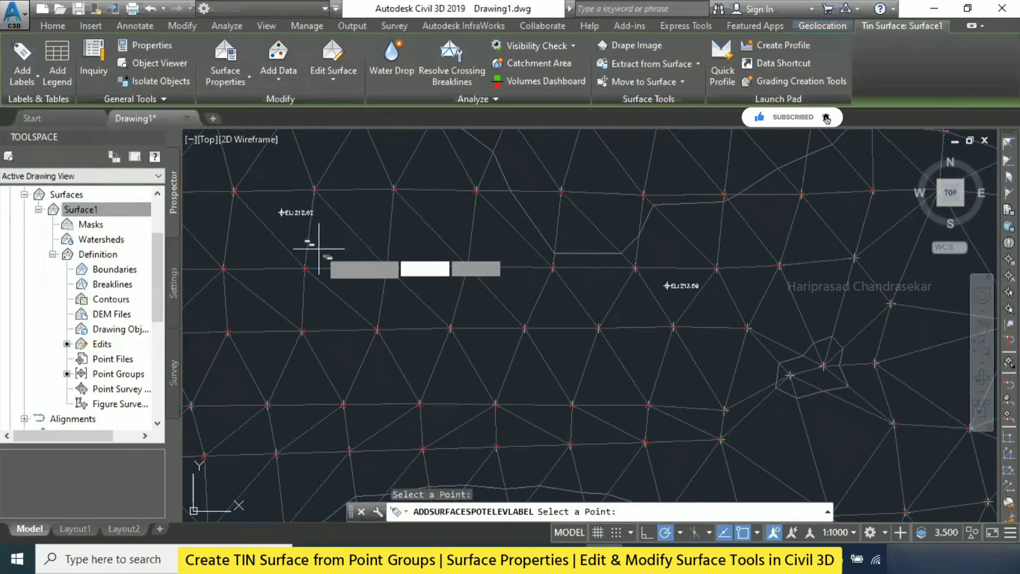
left_click(403, 438)
left_click(859, 175)
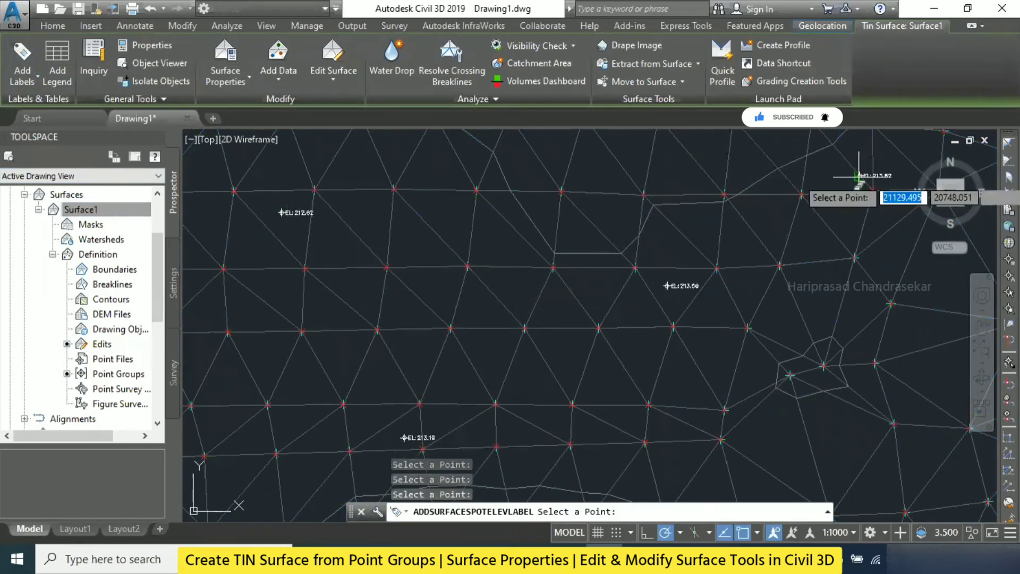
key("Escape")
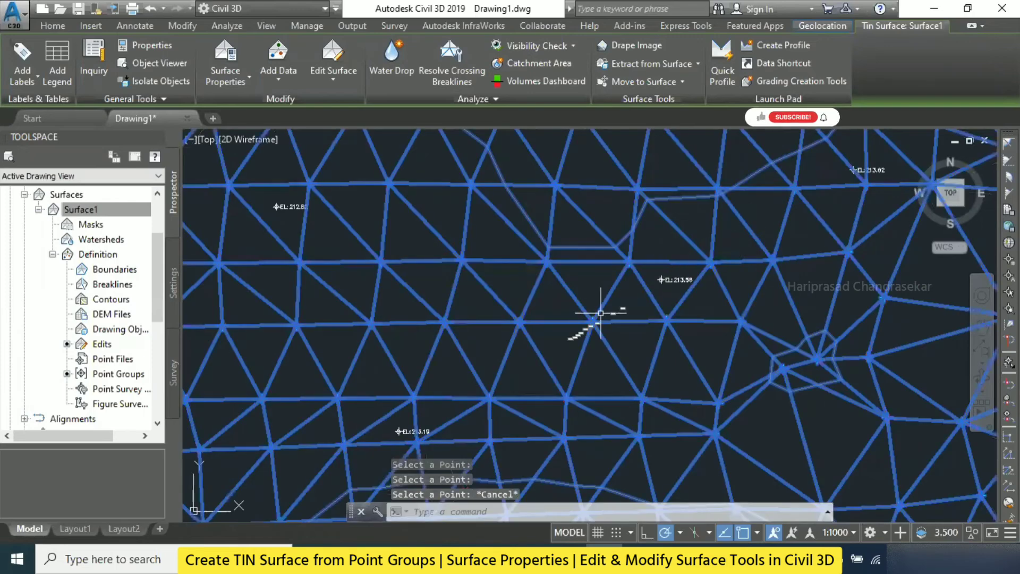
Step: Raise all elevations of Surface1 by 100 with Raise/Lower Surface and clear the selection
scroll(419, 455, "up", 10)
scroll(566, 315, "down", 8)
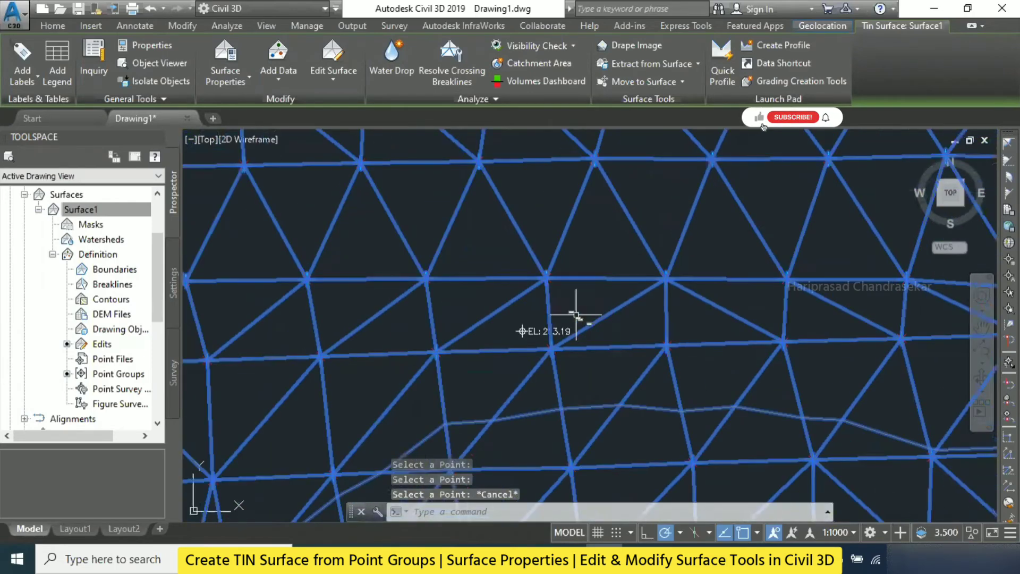
middle_click_drag(427, 214, 593, 367)
middle_click_drag(515, 276, 534, 368)
scroll(545, 230, "up", 7)
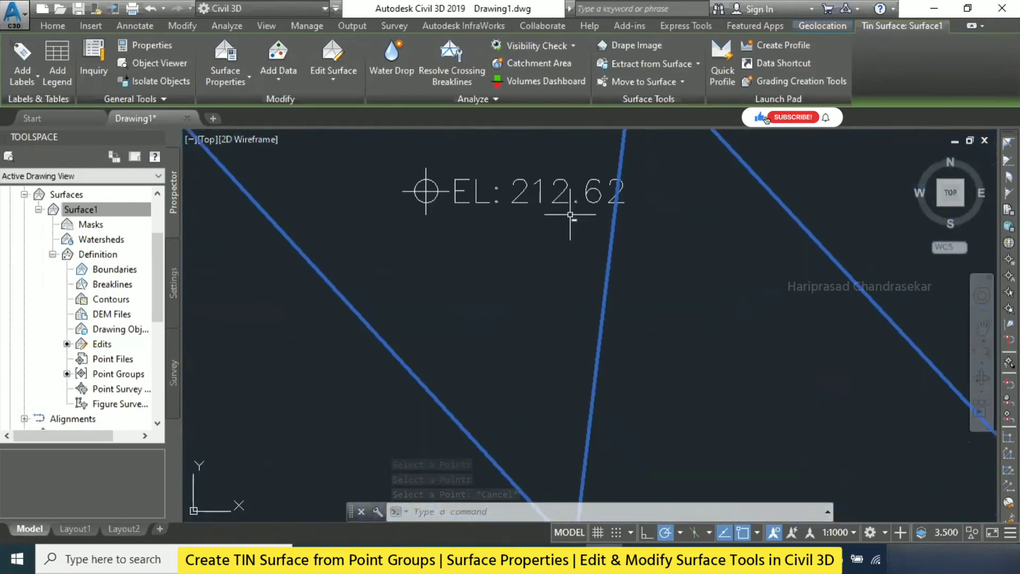
scroll(457, 227, "down", 6)
scroll(437, 207, "down", 3)
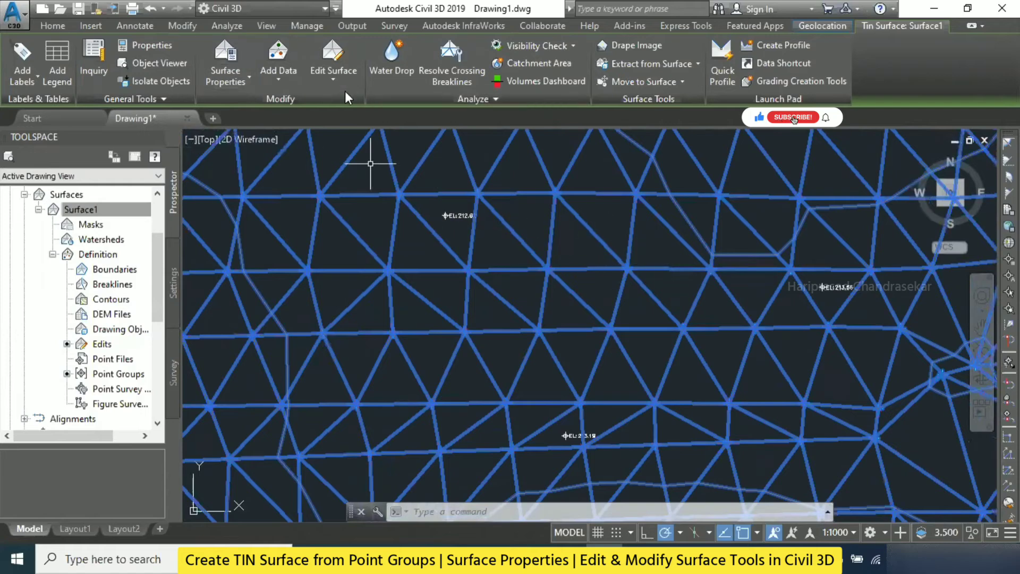
left_click(321, 75)
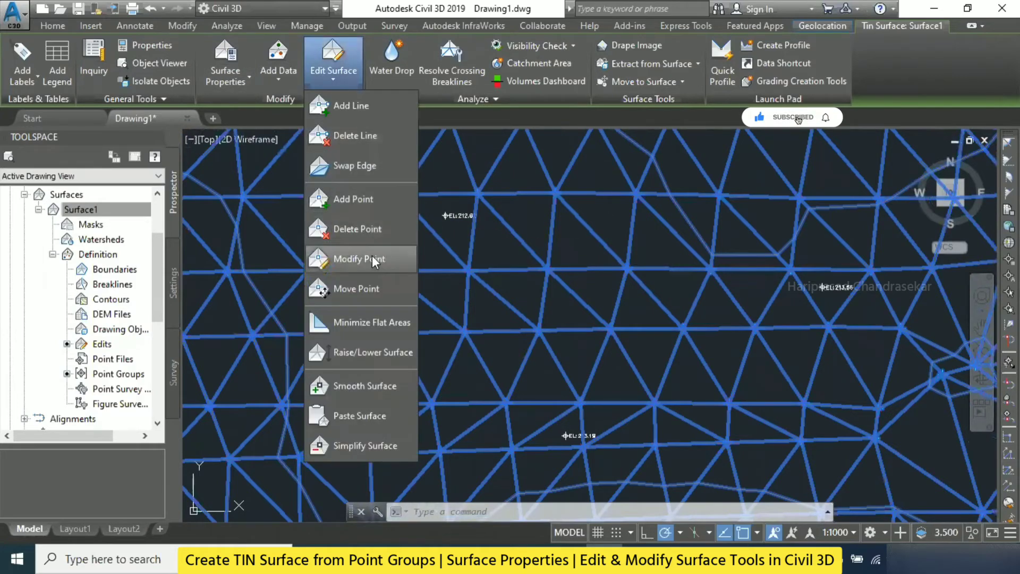
left_click(365, 348)
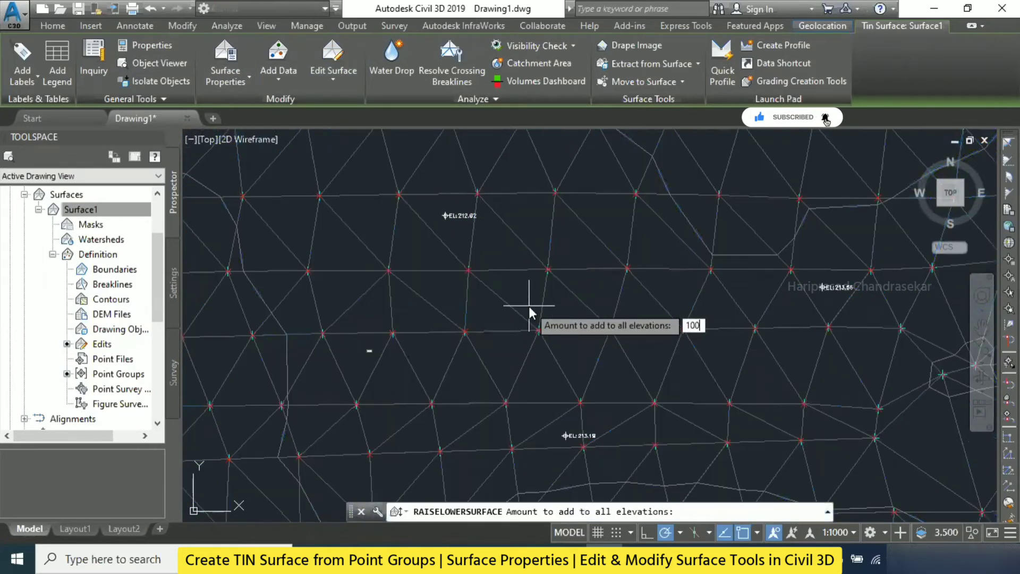
type("100")
key("Return")
key("Escape")
Step: Check the elevations on the spot elevation labels across Surface1 after the raise
scroll(494, 235, "up", 3)
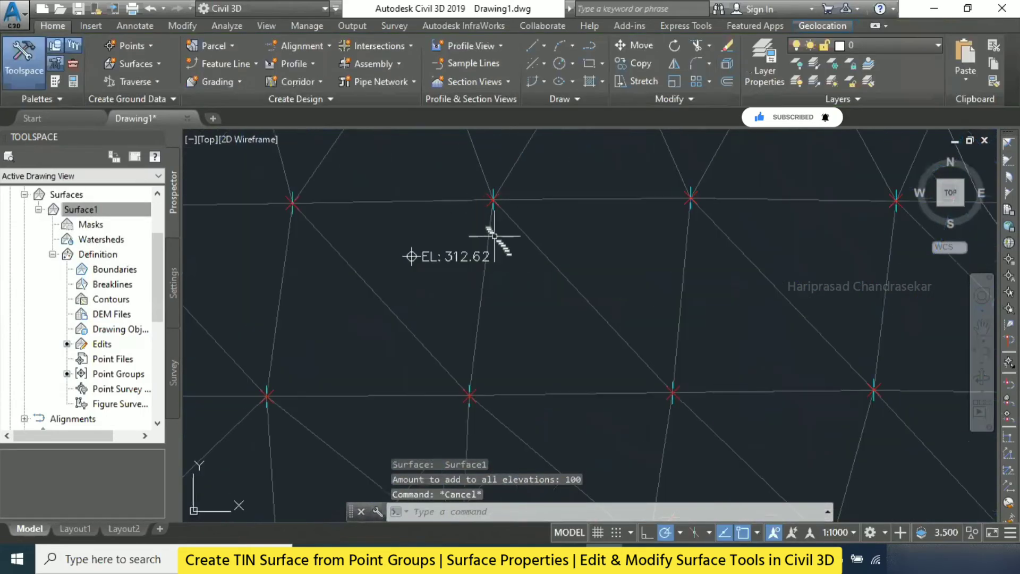
mouse_move(728, 455)
middle_mouse_down()
mouse_move(694, 387)
mouse_move(542, 186)
middle_mouse_up()
middle_click_drag(628, 349, 542, 175)
mouse_move(689, 257)
middle_mouse_down()
mouse_move(582, 285)
mouse_move(453, 353)
middle_mouse_up()
scroll(465, 350, "down", 2)
mouse_move(727, 191)
middle_mouse_down()
mouse_move(571, 307)
mouse_move(643, 283)
middle_mouse_up()
scroll(824, 212, "up", 2)
scroll(709, 215, "up", 3)
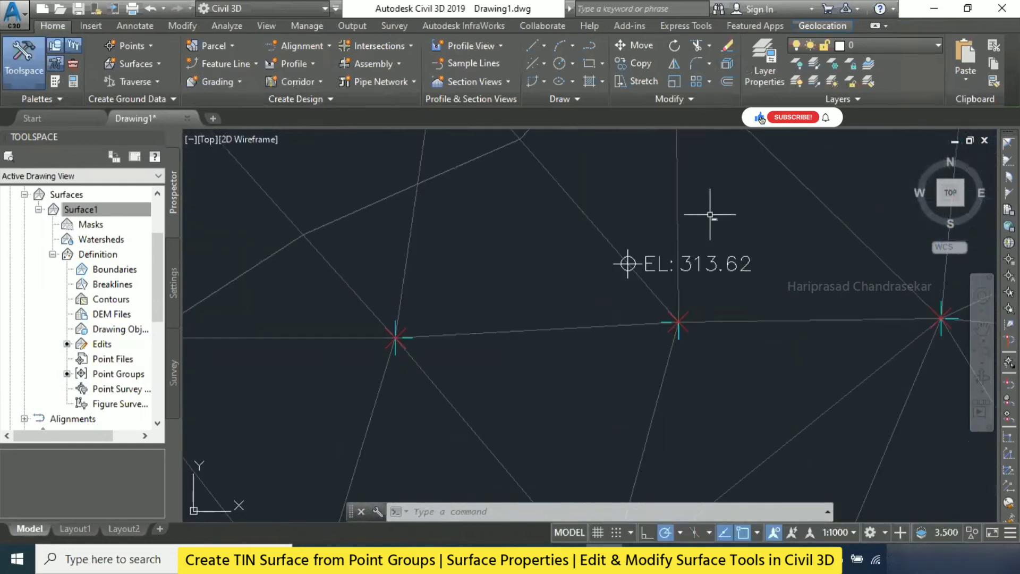
Step: Select the northeastern spot elevation label and all similar labels, and delete them
left_click(628, 264)
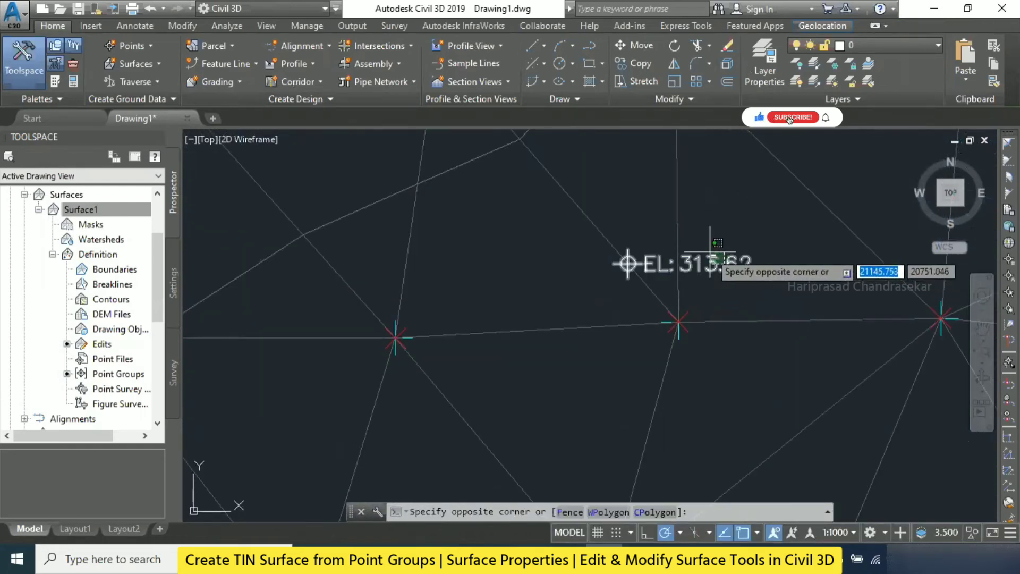
left_click(691, 223)
right_click(713, 202)
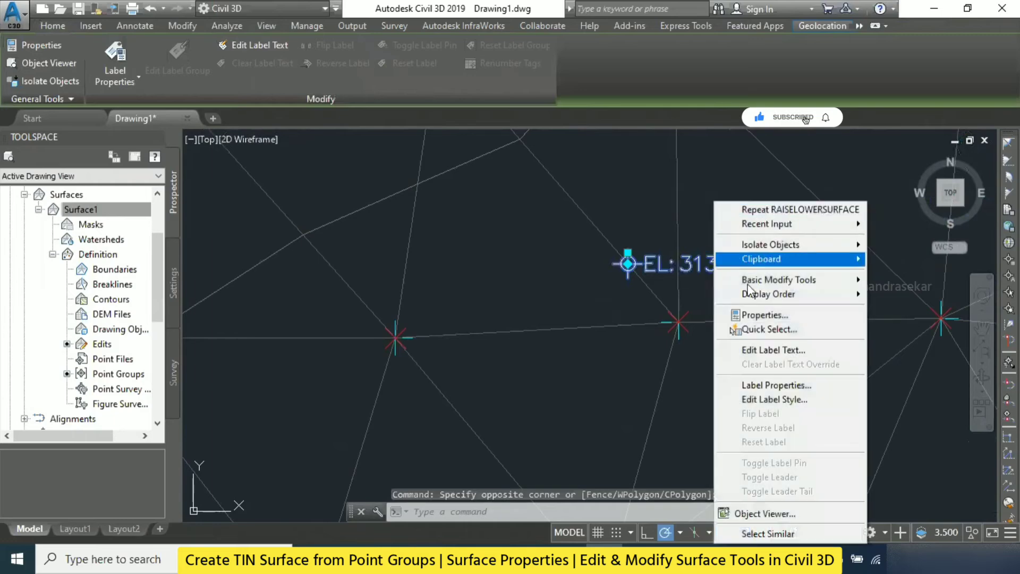
left_click(786, 529)
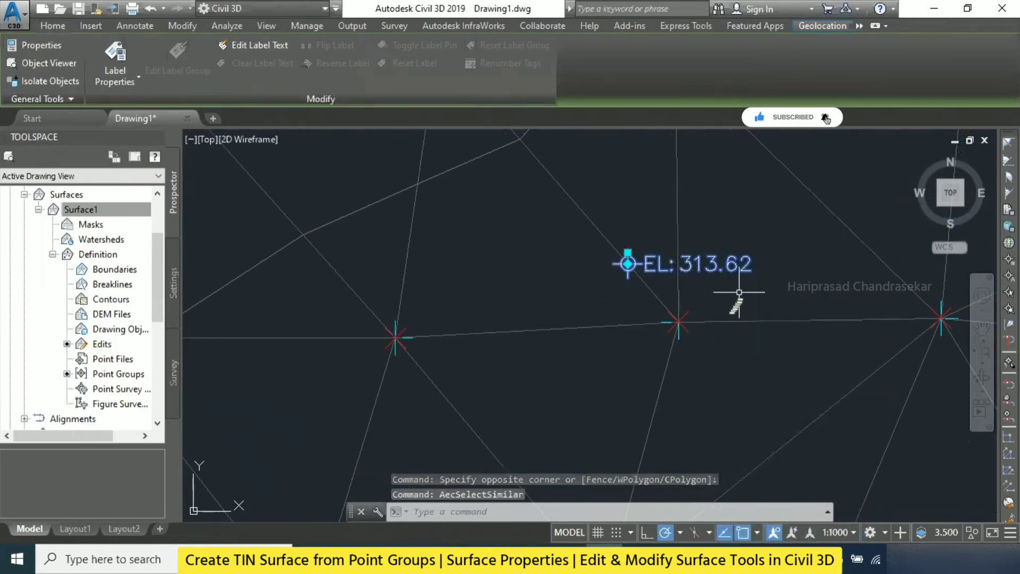
scroll(759, 268, "down", 10)
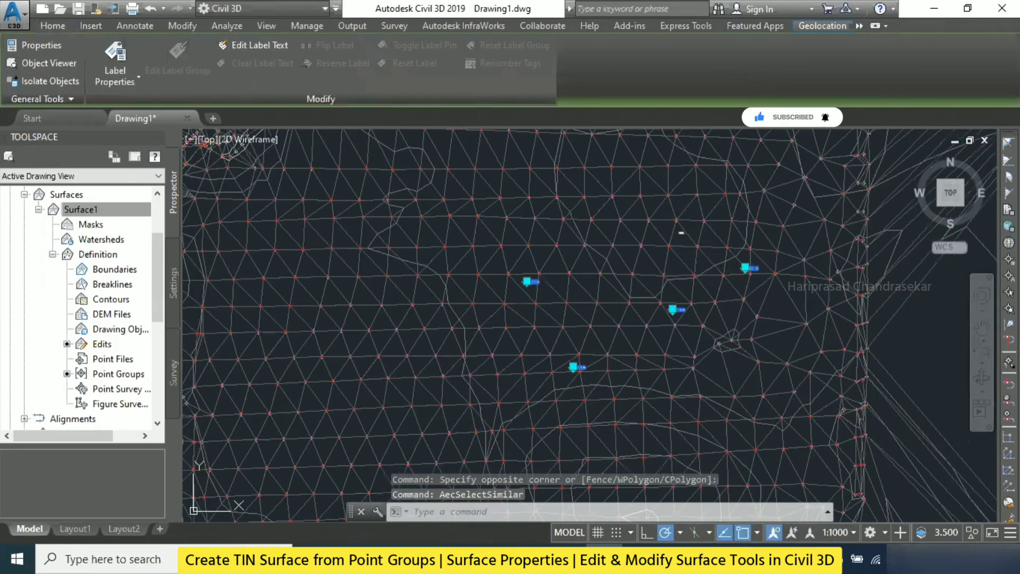
key("Delete")
Step: Select Surface1 and open its Smooth Surface settings
middle_click_drag(591, 269, 675, 250)
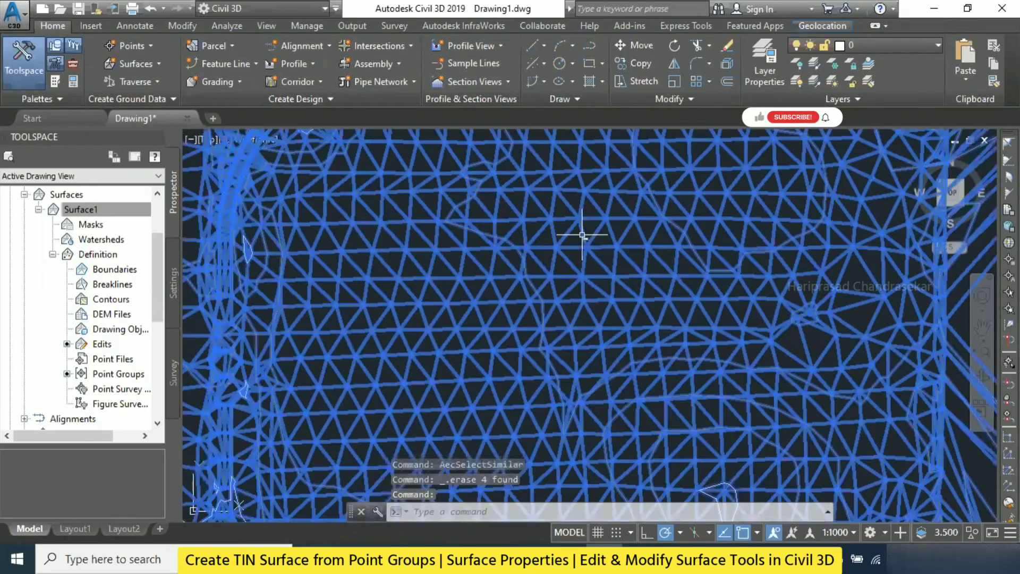
left_click(583, 235)
left_click(333, 80)
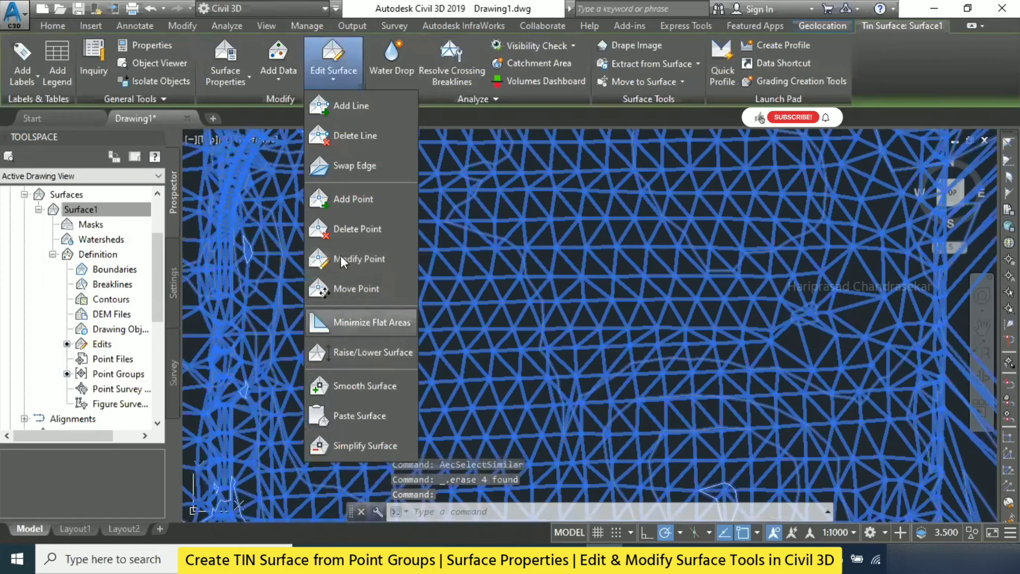
left_click(356, 383)
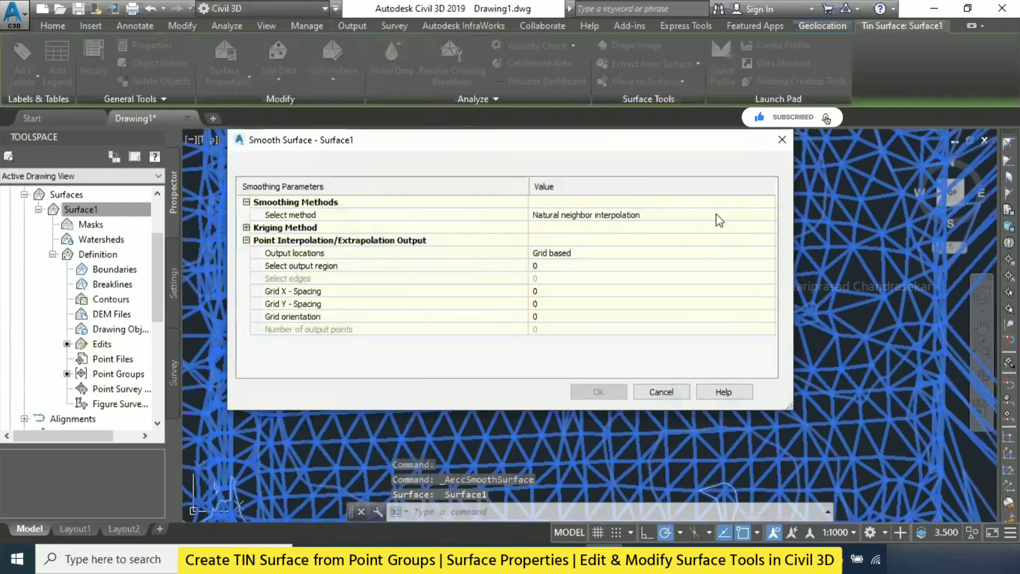
Step: Review the available smoothing methods, keeping Natural neighbor interpolation, and expand the Kriging Method parameters
left_click(720, 219)
left_click(651, 215)
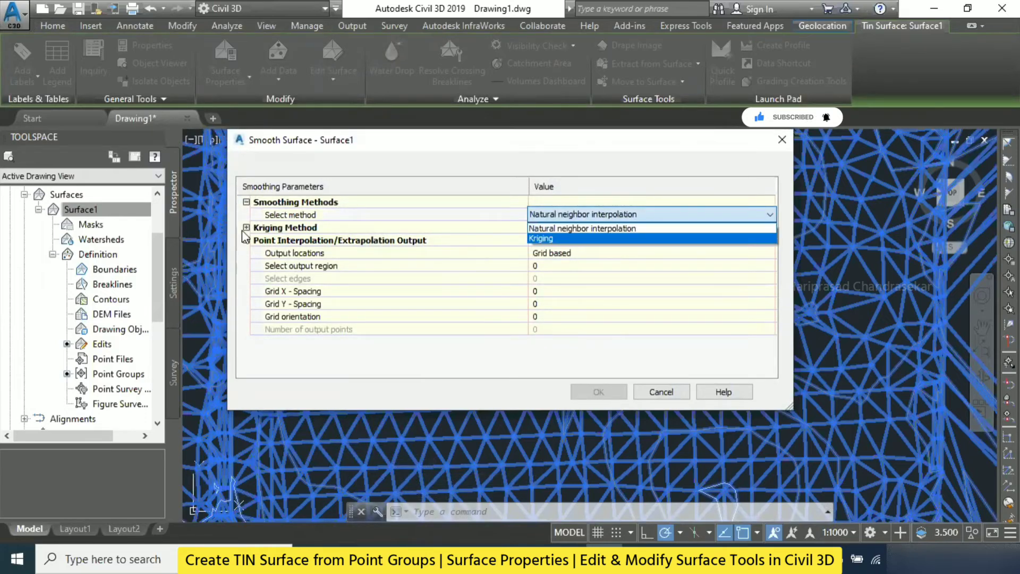
left_click(597, 192)
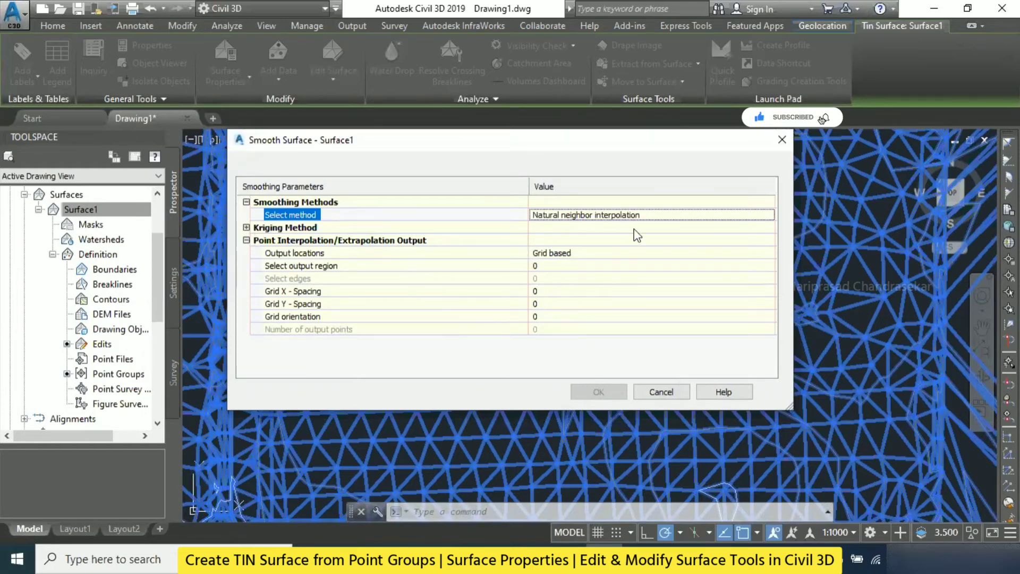
left_click(438, 201)
left_click(246, 227)
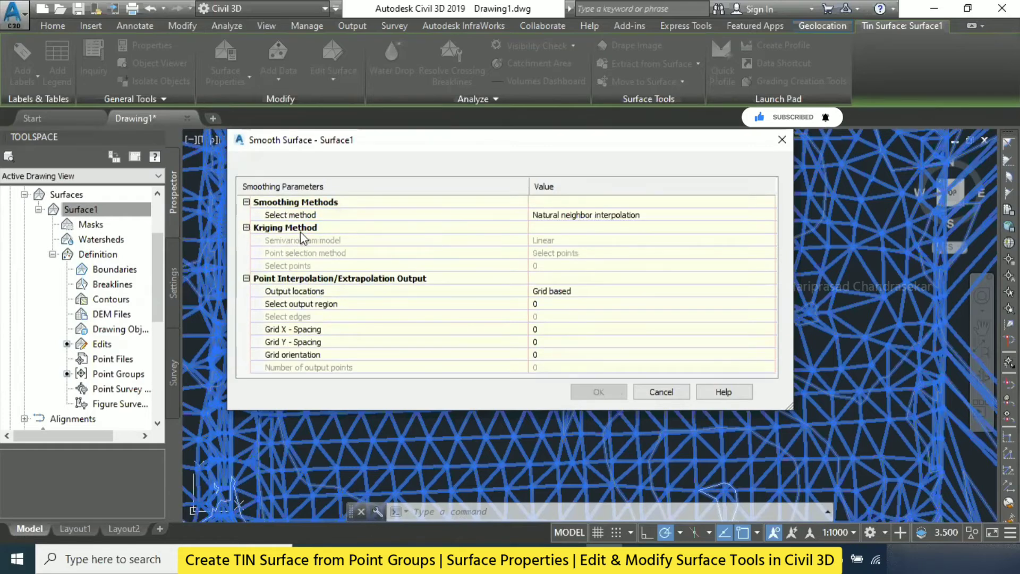
Step: Set the smoothing method to Kriging and the point selection method to Select all points
left_click(606, 241)
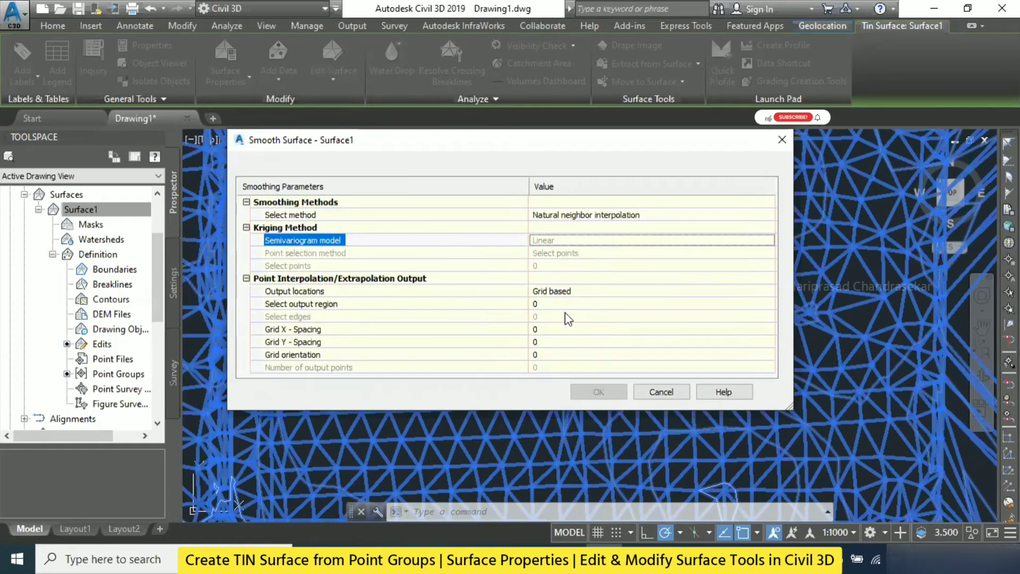
left_click(568, 306)
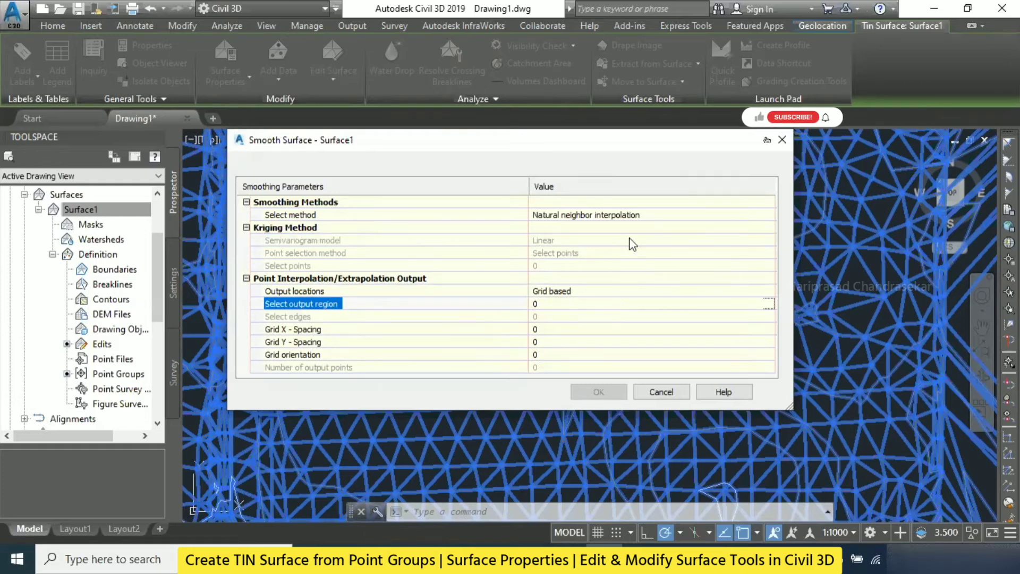
left_click(652, 213)
left_click(620, 218)
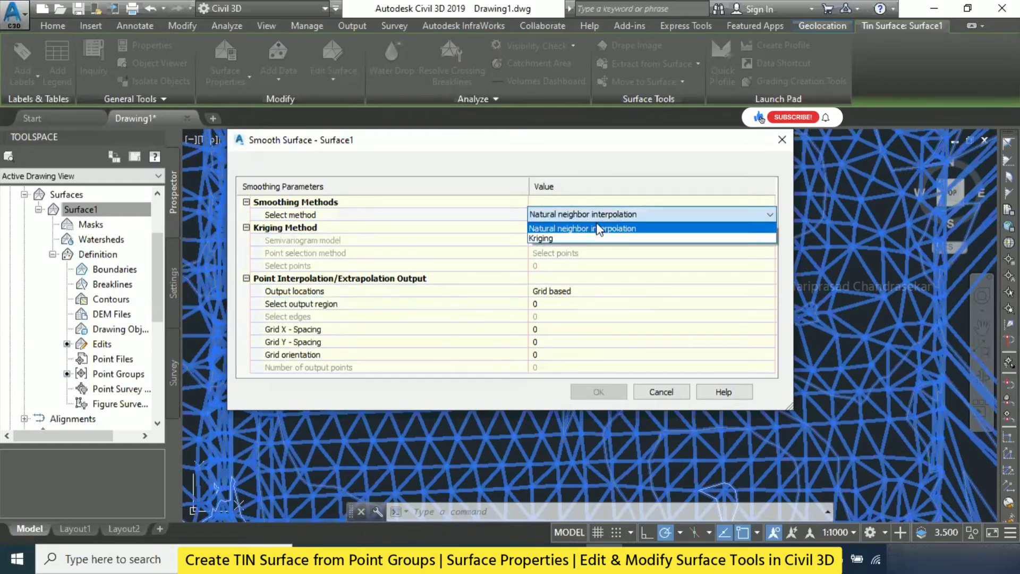
left_click(572, 239)
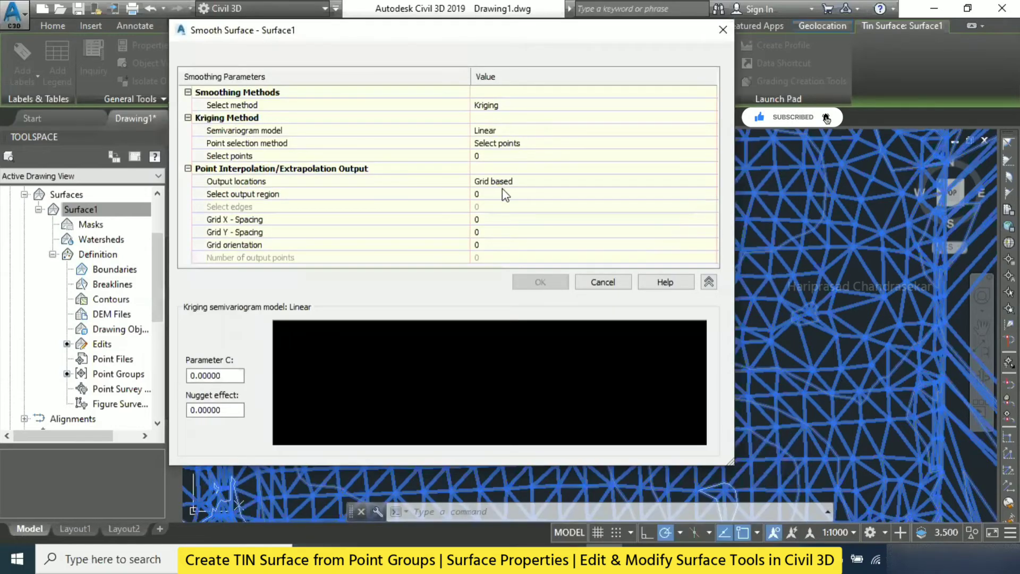
left_click(518, 144)
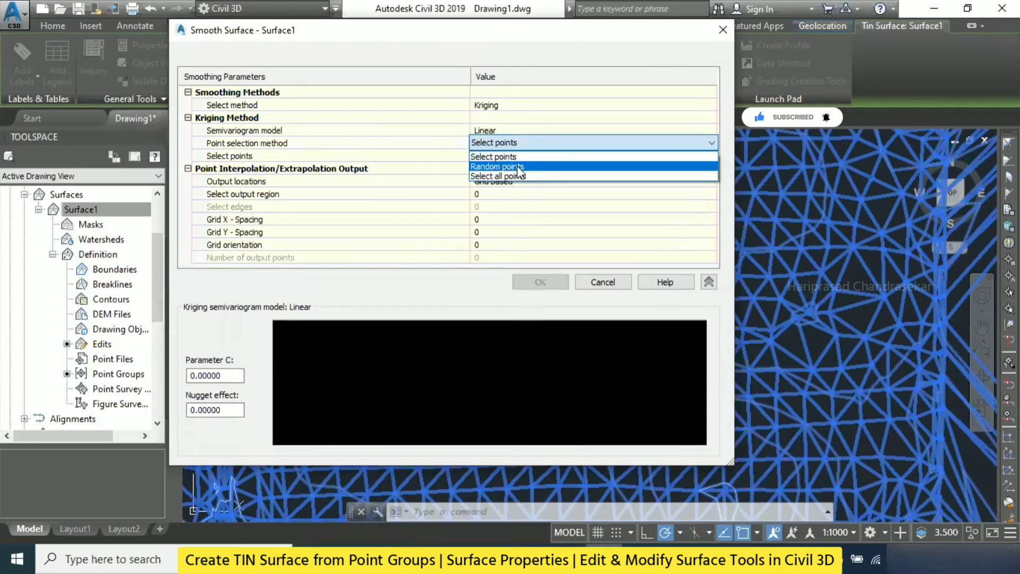
left_click(518, 177)
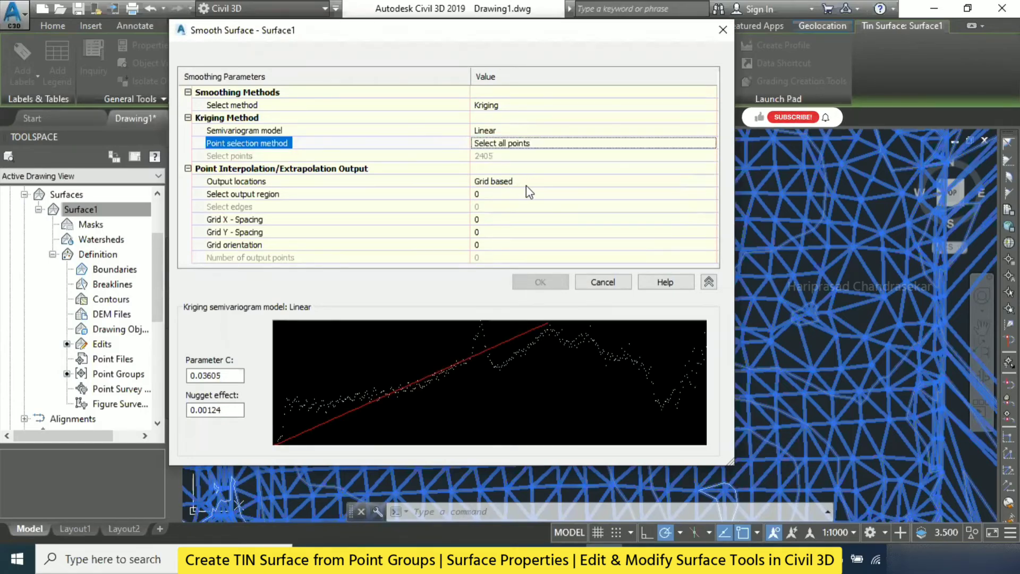
Step: Set the smoothing output locations to Centroids, then cancel the Smooth Surface settings
left_click(527, 186)
left_click(529, 188)
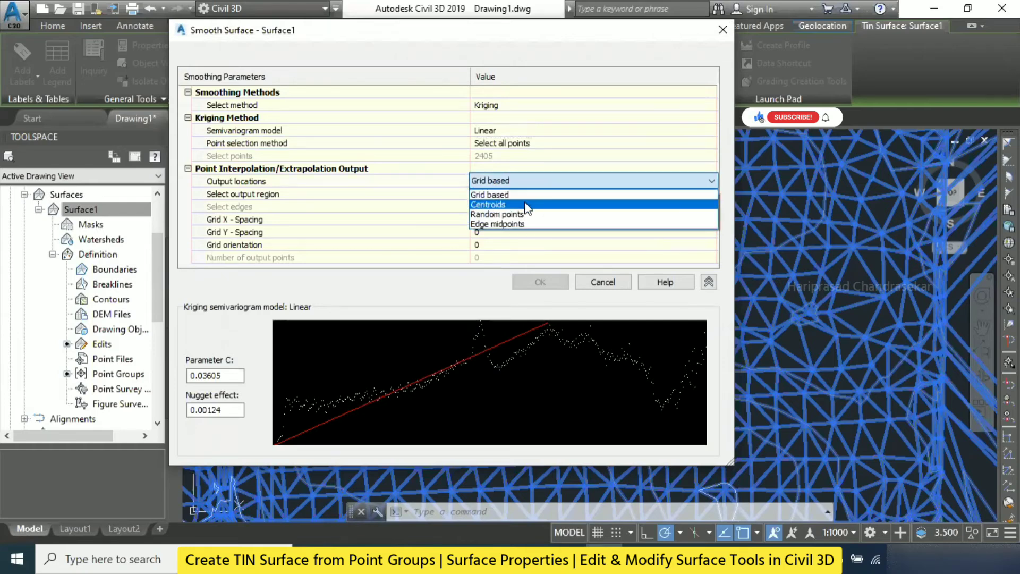
left_click(528, 205)
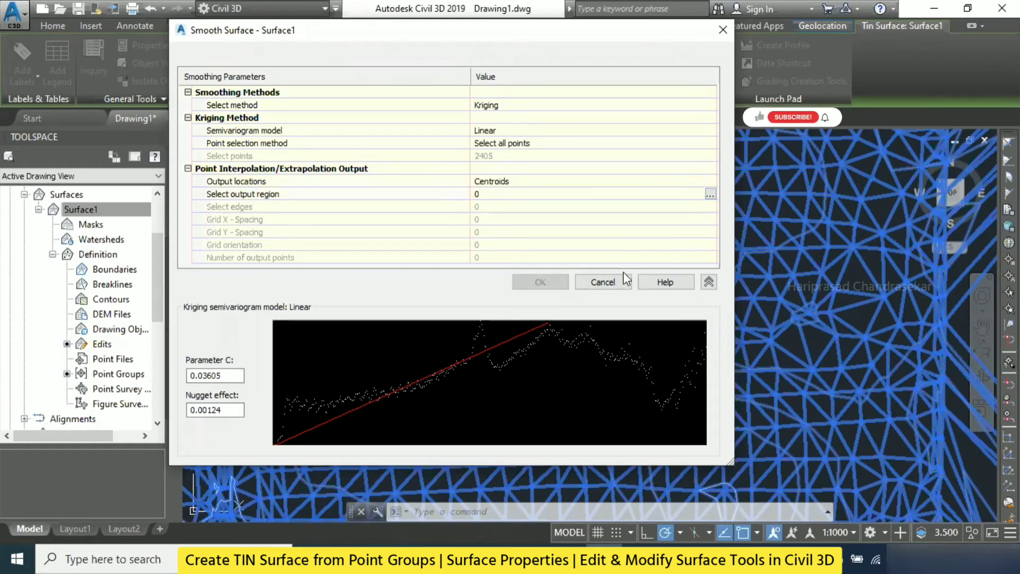
left_click(603, 284)
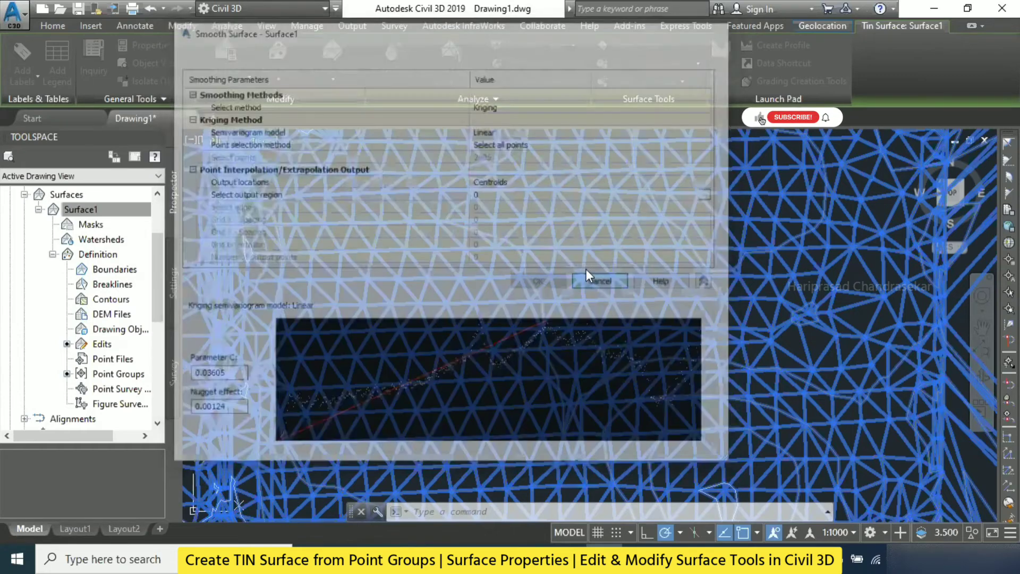
Step: Simplify Surface1 by Edge Contraction within the existing surface border, removing 50% of the points
left_click(307, 81)
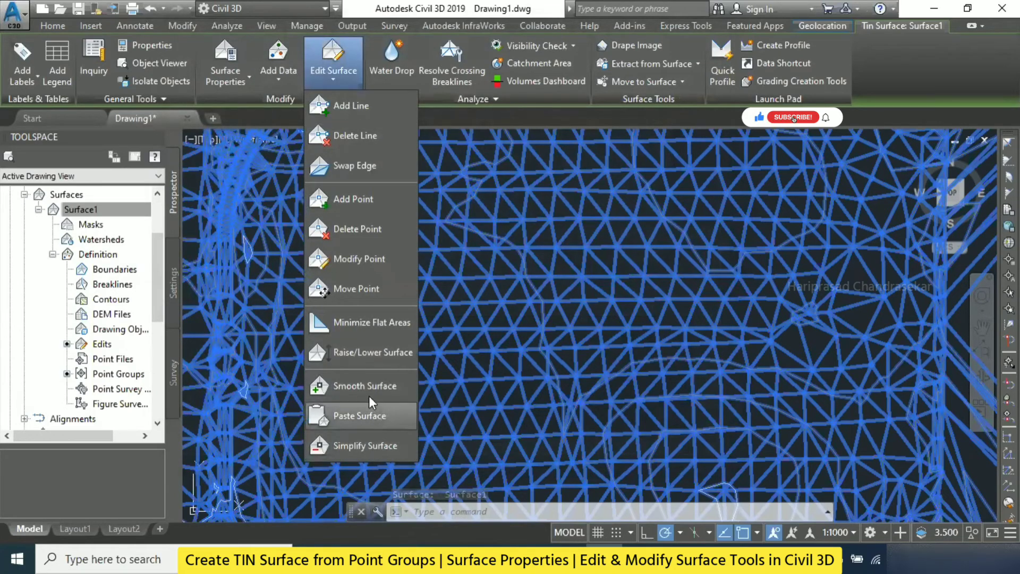
left_click(365, 453)
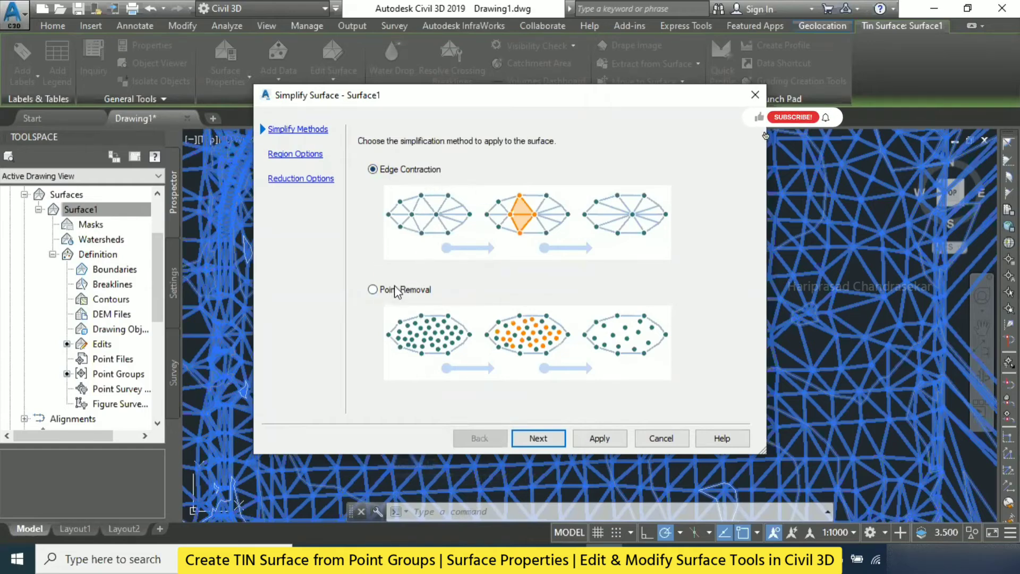
left_click(373, 289)
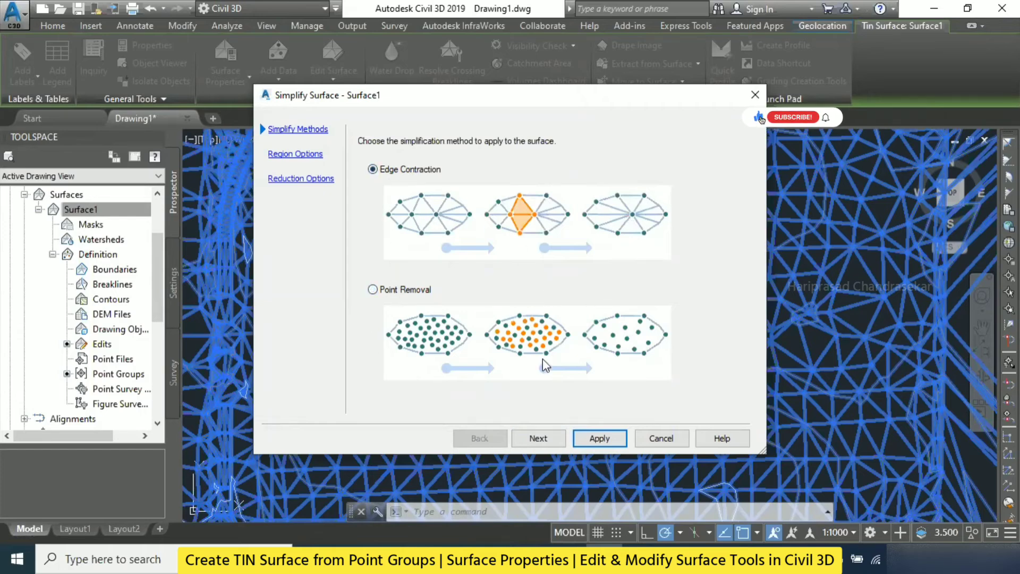
left_click(538, 438)
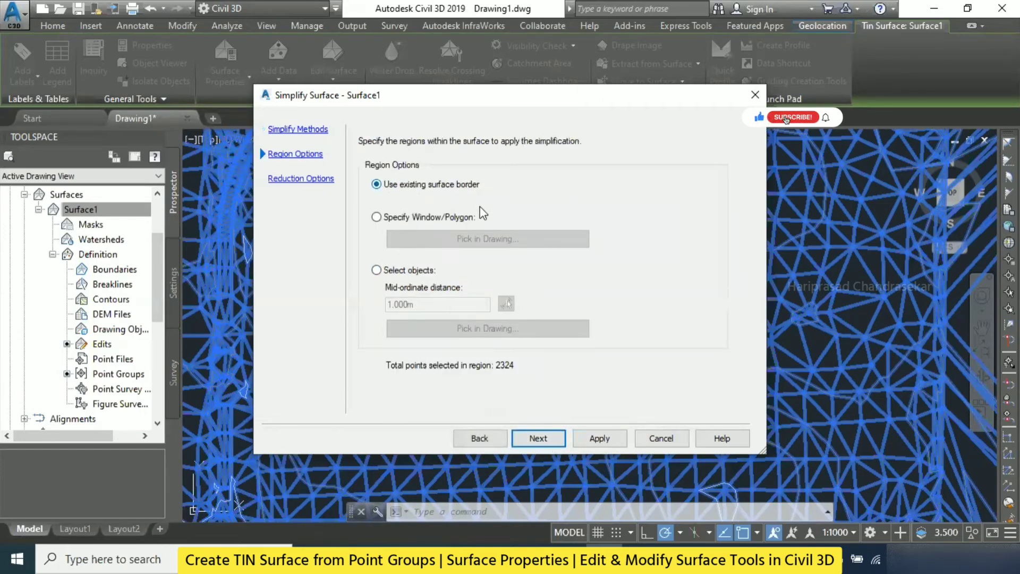
left_click(534, 438)
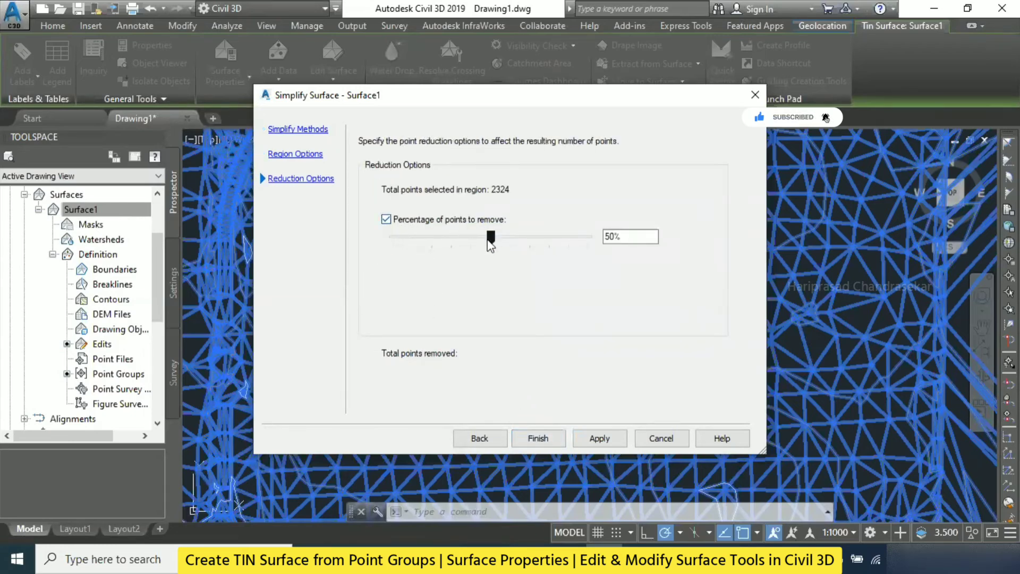
left_click(555, 438)
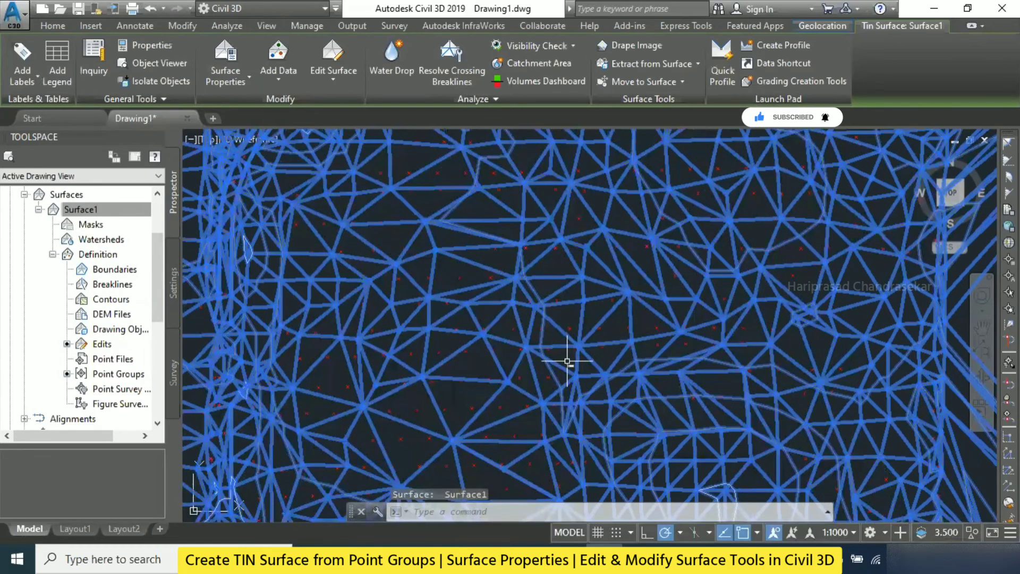
scroll(568, 361, "down", 5)
scroll(581, 273, "up", 4)
key("Escape")
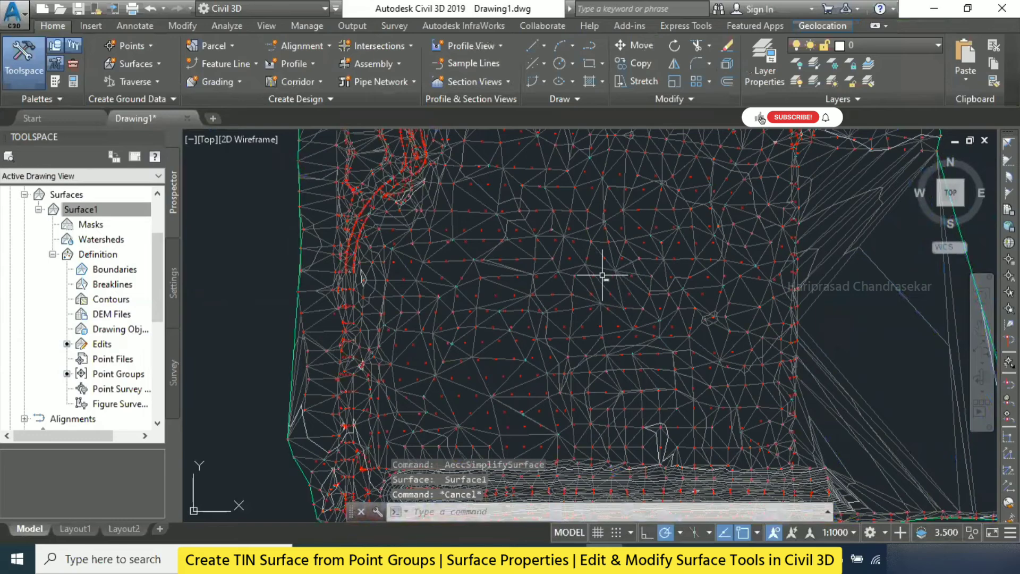
middle_click_drag(538, 210, 465, 230)
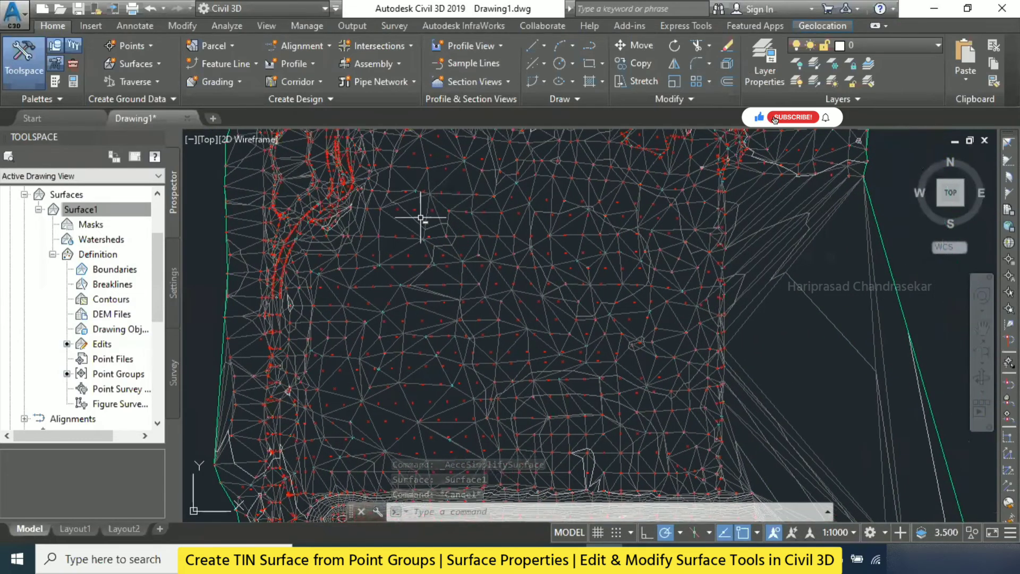
Step: Review Surface1's Smooth Surface settings, including the Kriging Method parameters, and close them without smoothing
left_click(420, 218)
left_click(327, 75)
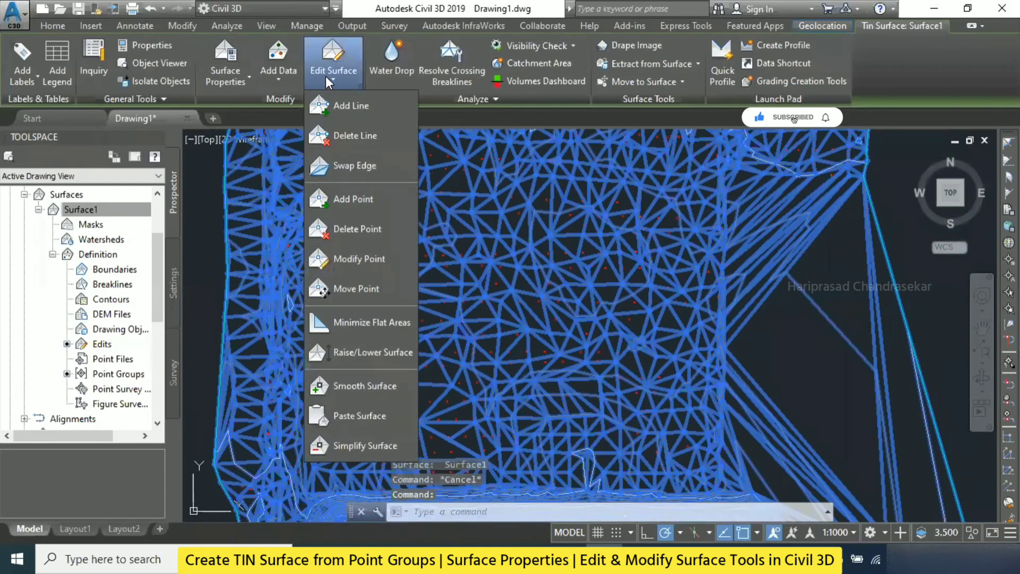
left_click(378, 387)
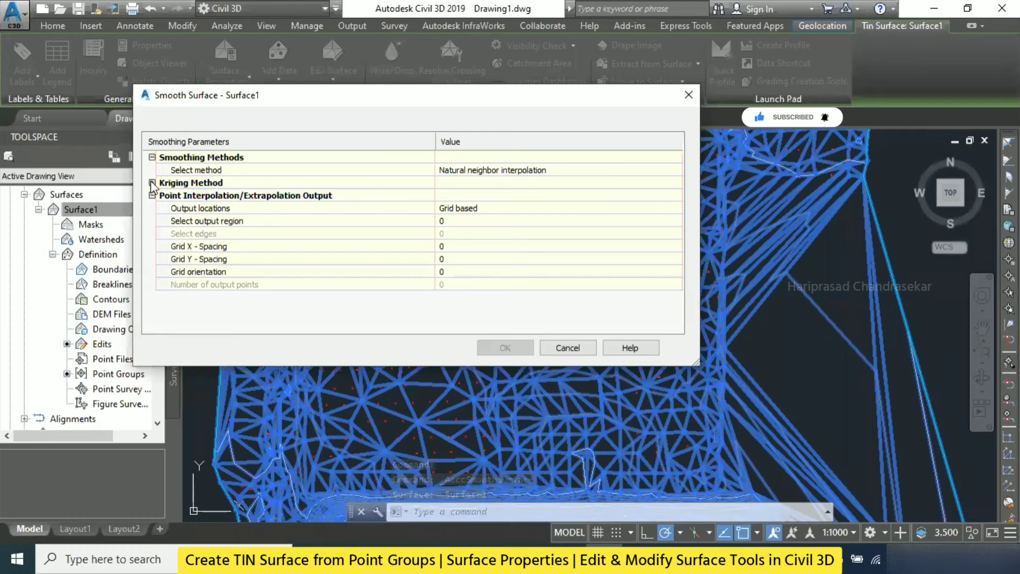
left_click(152, 183)
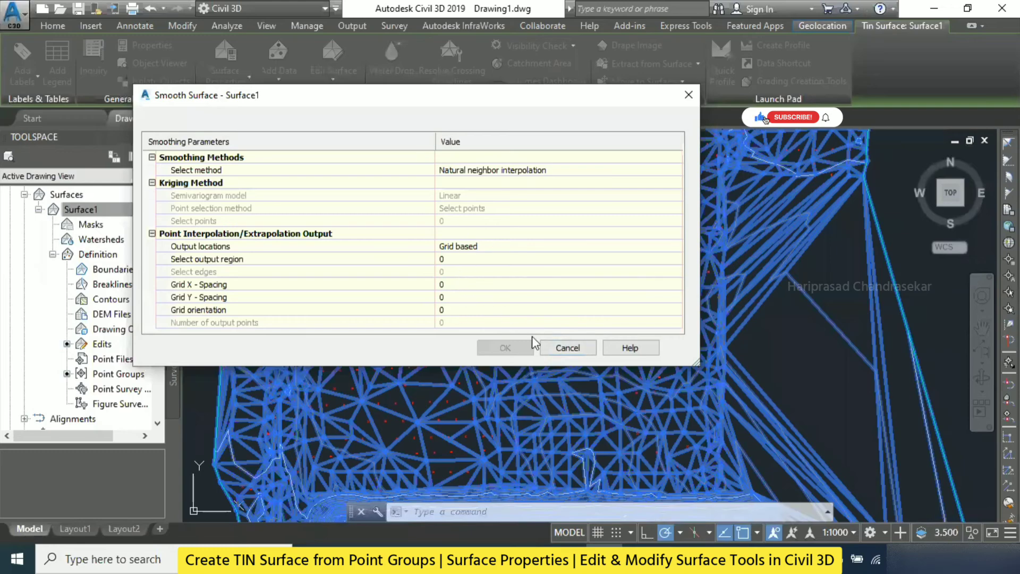
left_click(568, 348)
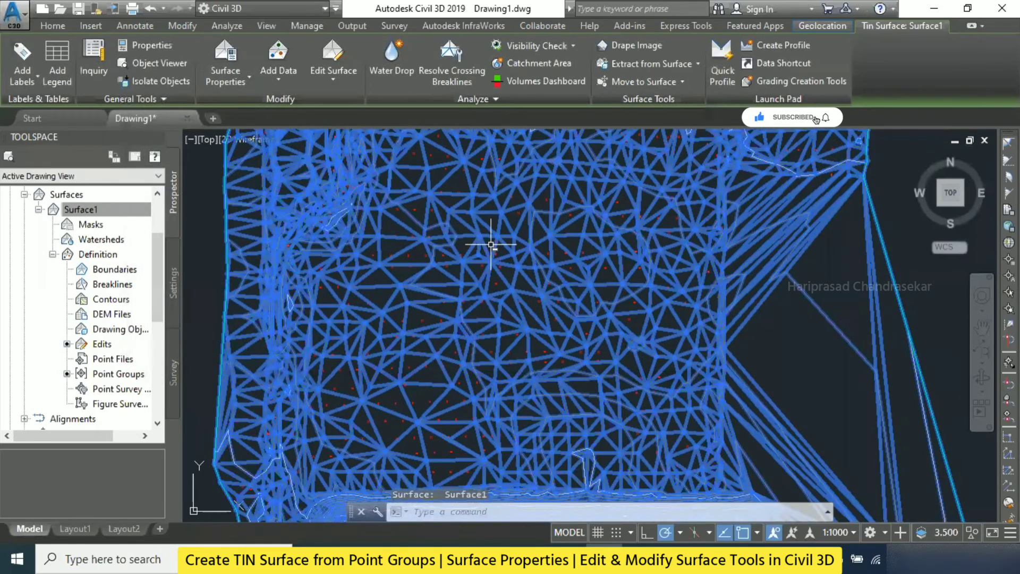
key("Escape")
Step: Check which surfaces can be pasted into Surface1 with Paste Surface, and cancel without pasting
left_click(766, 308)
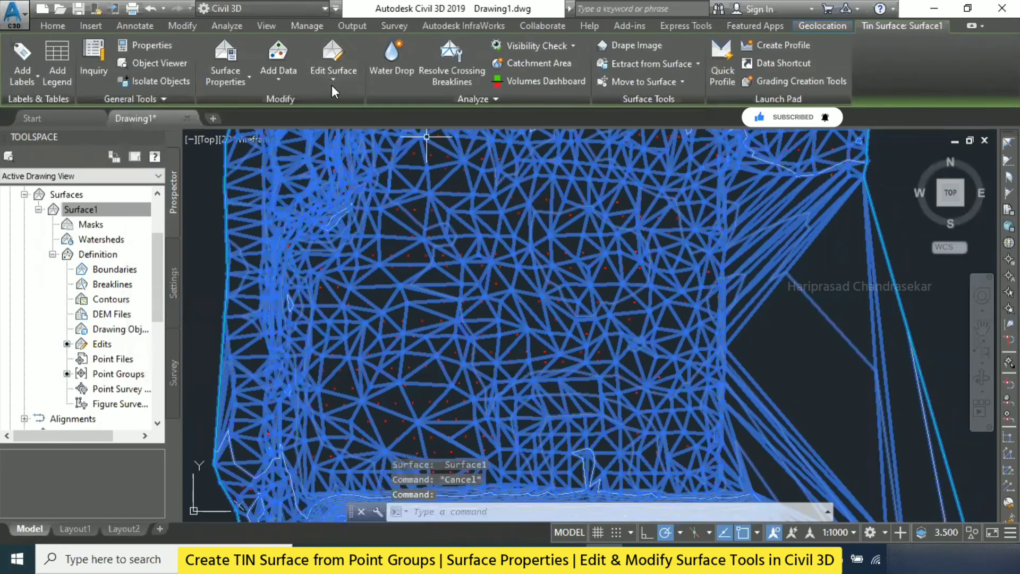
left_click(333, 75)
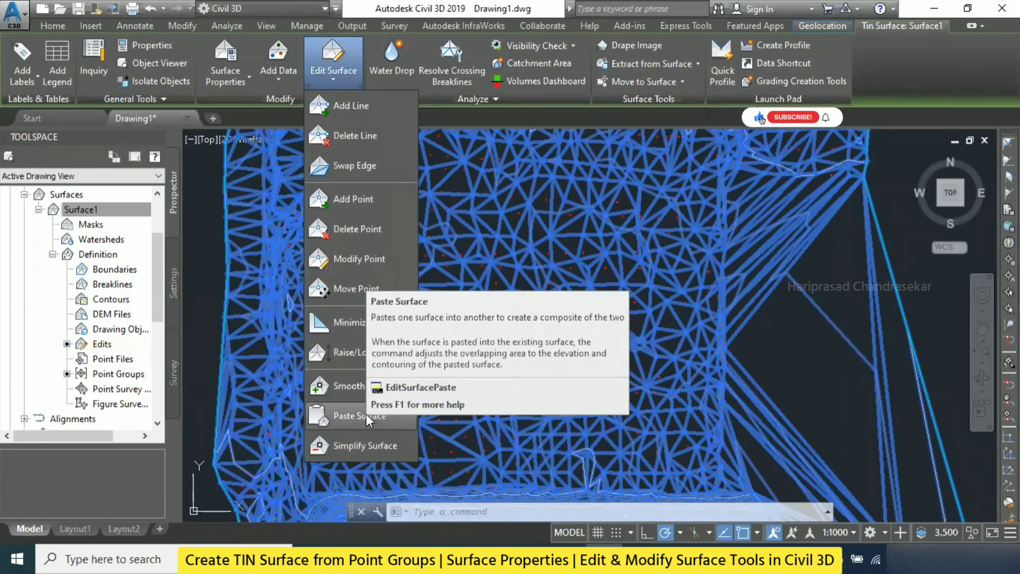
left_click(365, 413)
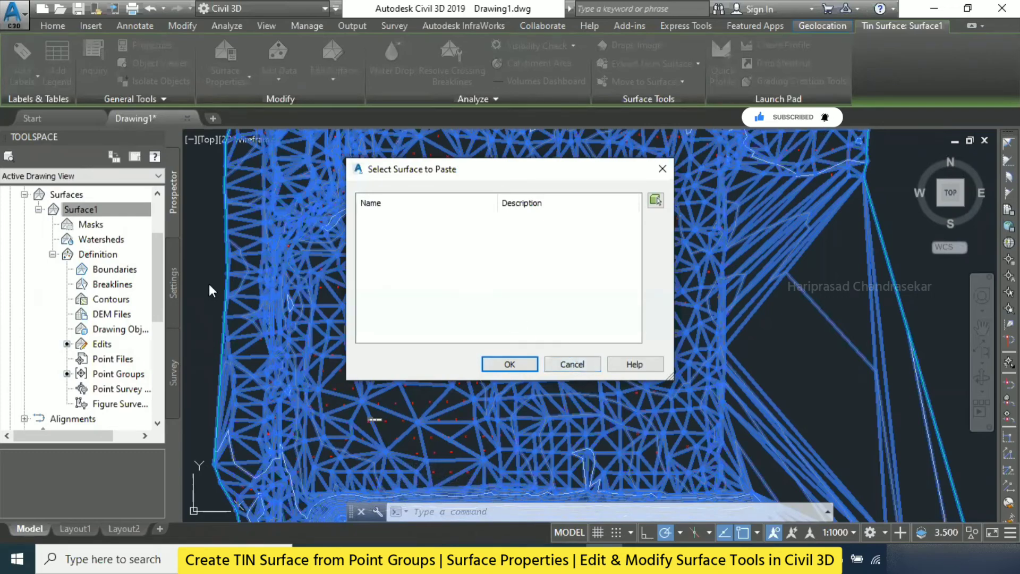
left_click(569, 366)
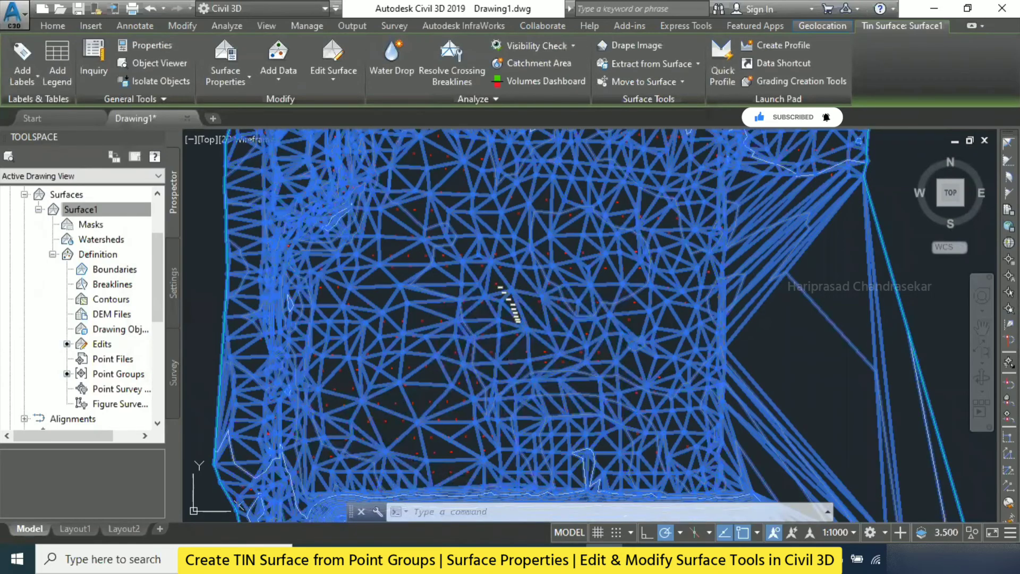
left_click(333, 74)
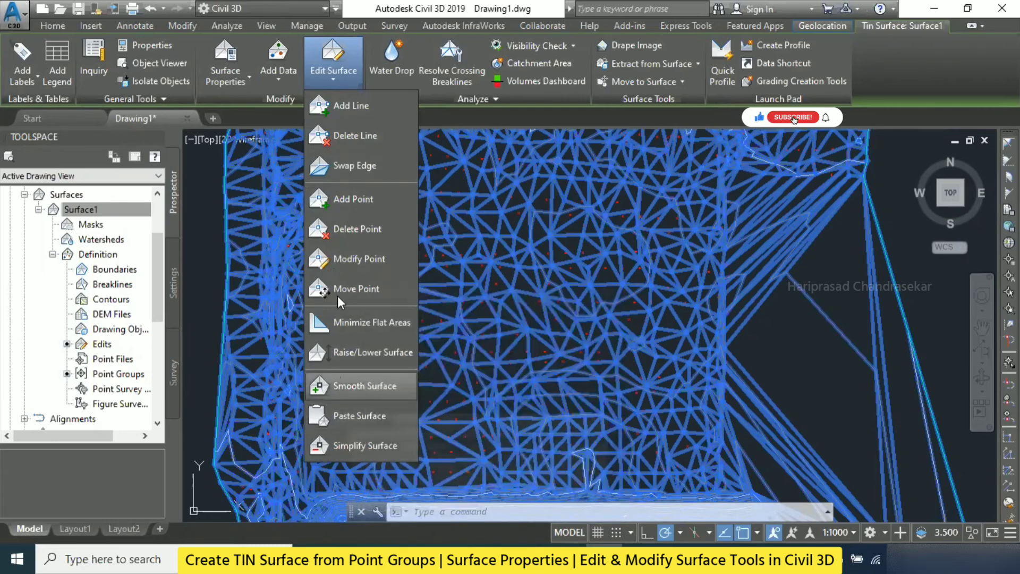
left_click(552, 203)
scroll(498, 190, "down", 2)
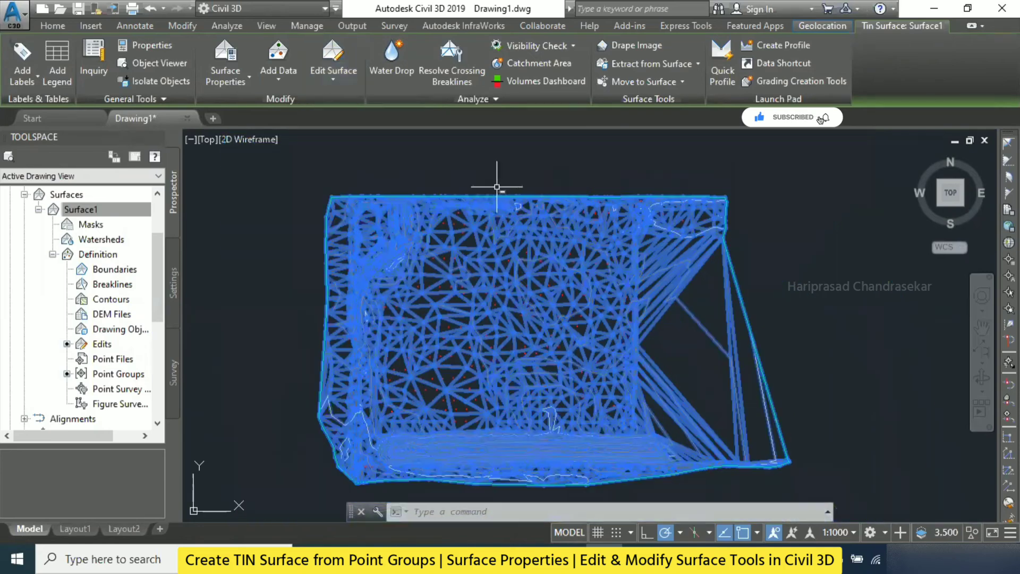
key("Escape")
scroll(448, 250, "up", 2)
scroll(448, 250, "down", 2)
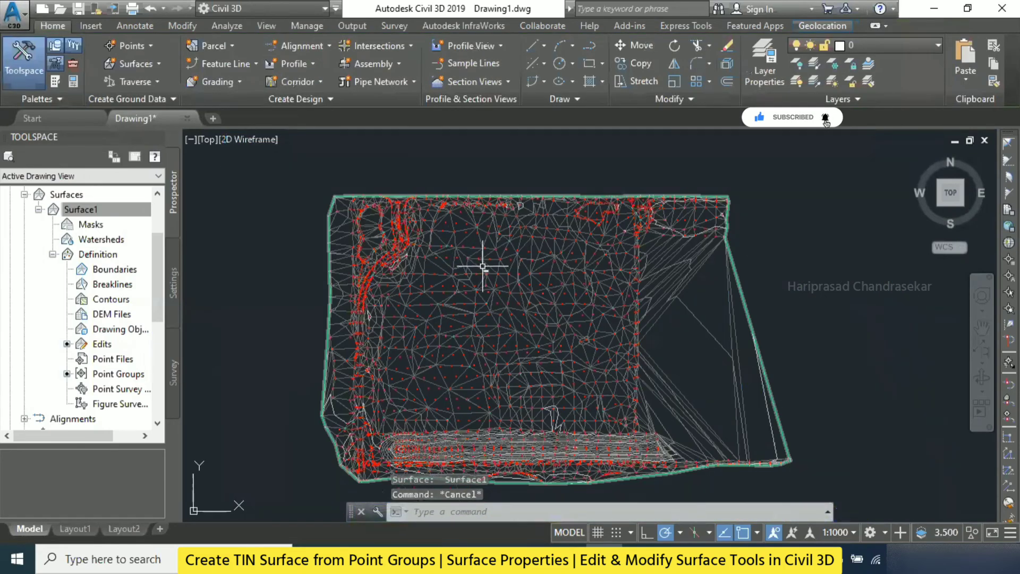
Step: Try to delete a surface line in the open gap along Surface1's east side with Delete Line
left_click(675, 270)
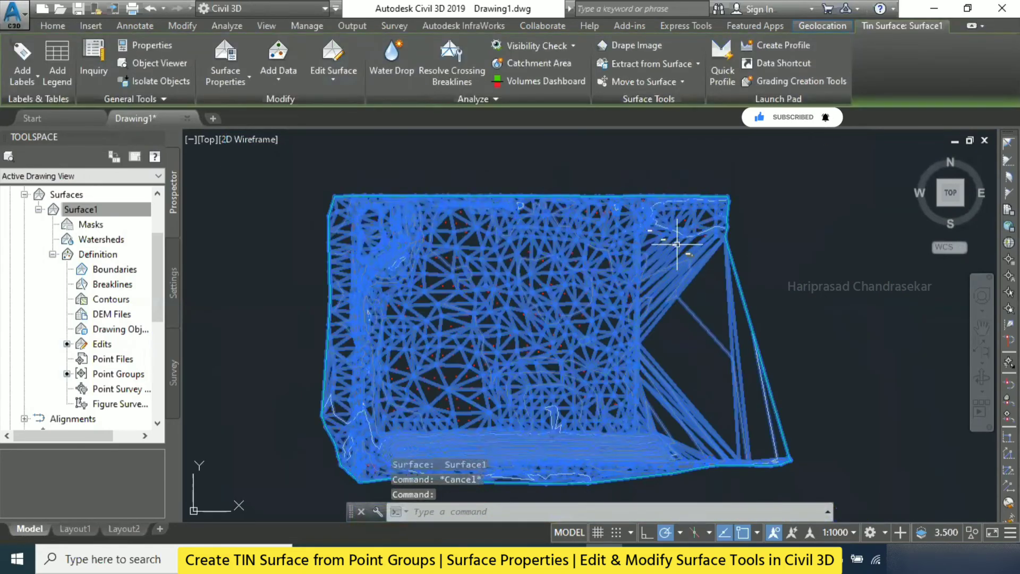
left_click(334, 69)
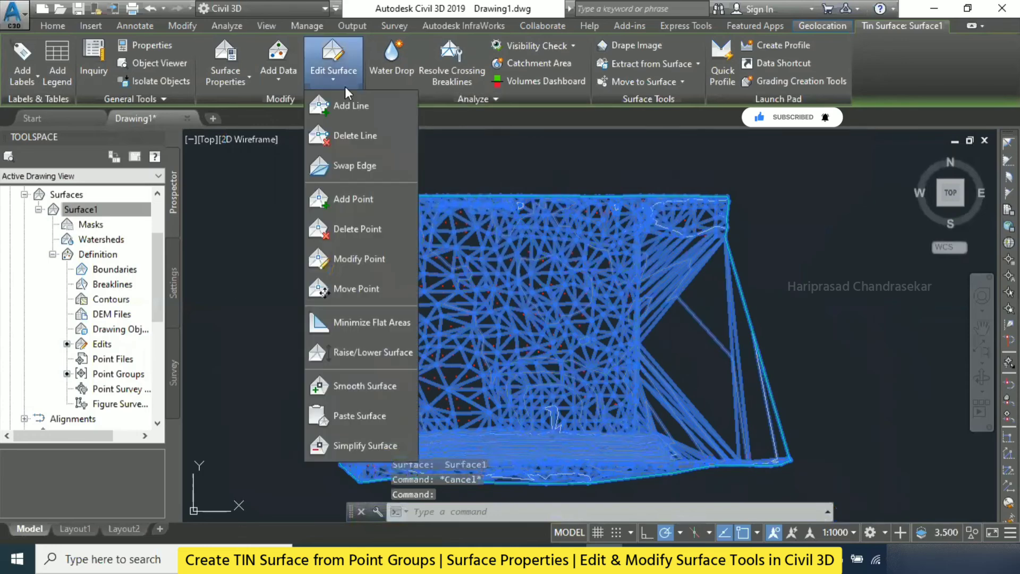
left_click(354, 135)
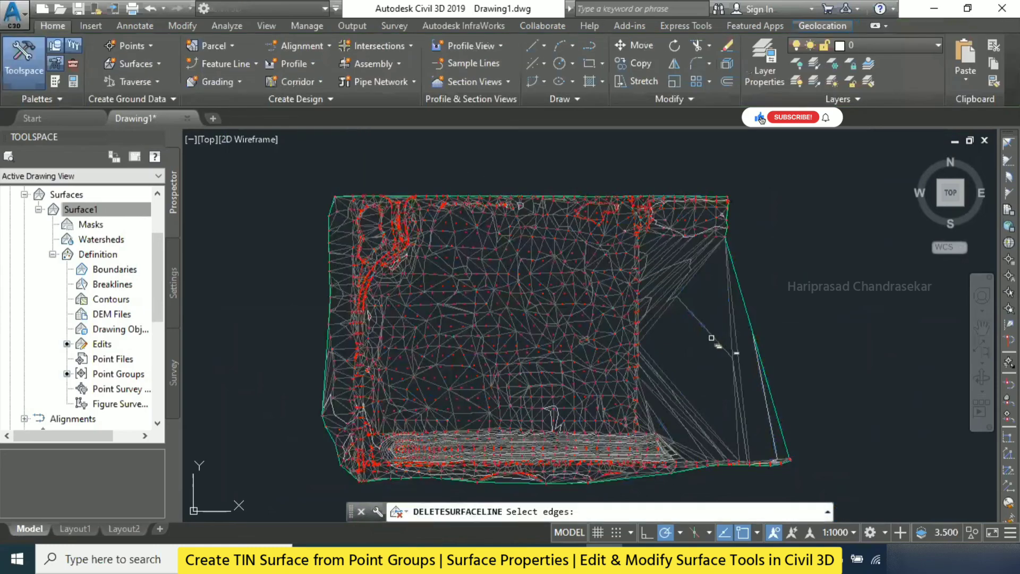
scroll(711, 338, "up", 4)
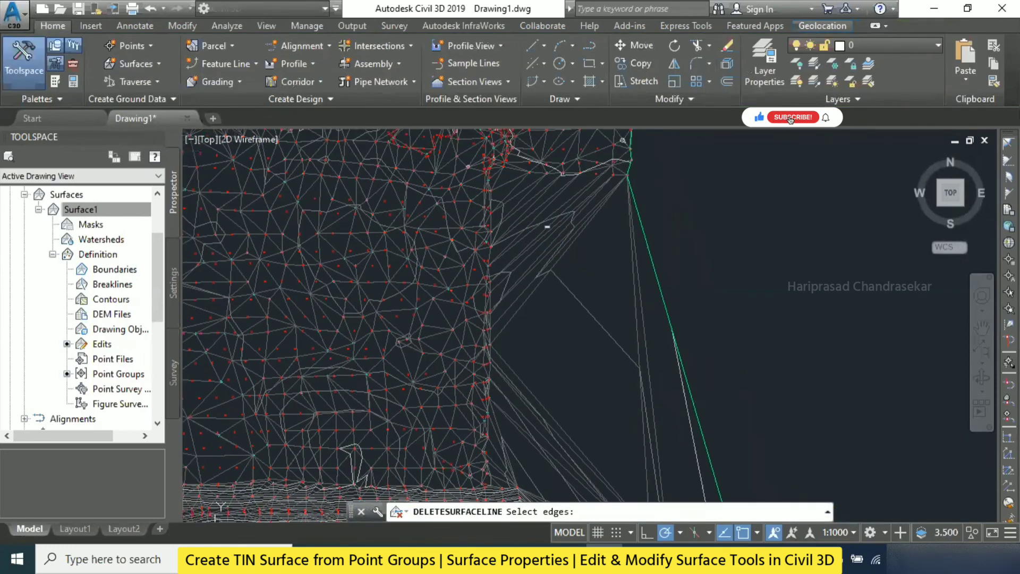
scroll(549, 206, "down", 2)
scroll(573, 232, "up", 2)
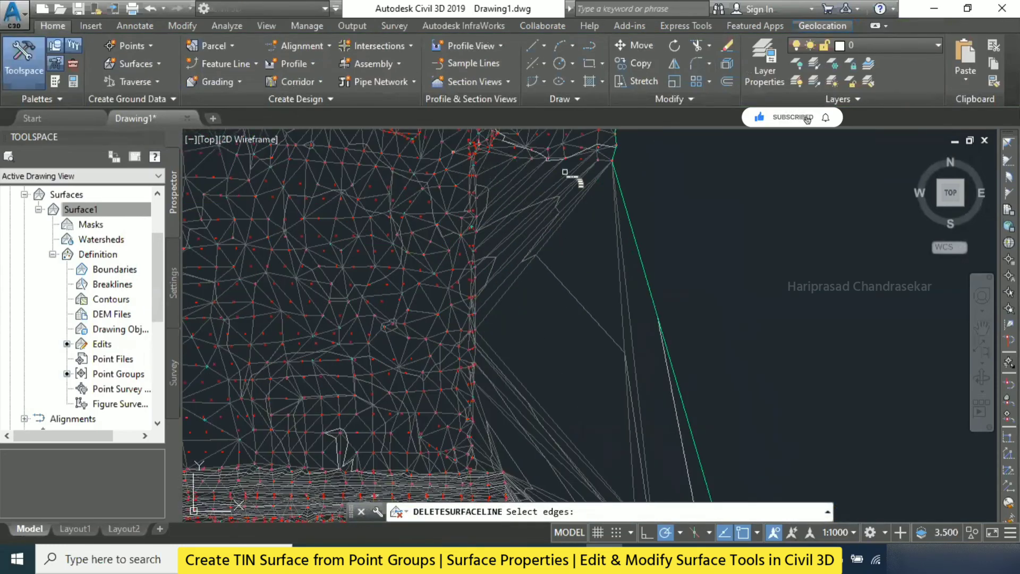
scroll(565, 172, "down", 2)
scroll(577, 254, "up", 2)
left_click(590, 251)
left_click(553, 289)
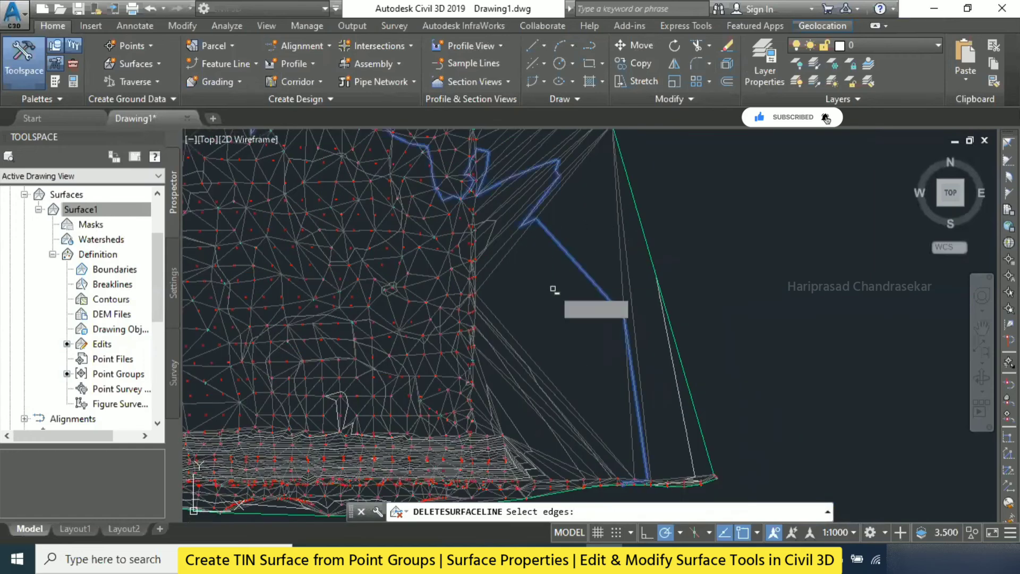
key("Return")
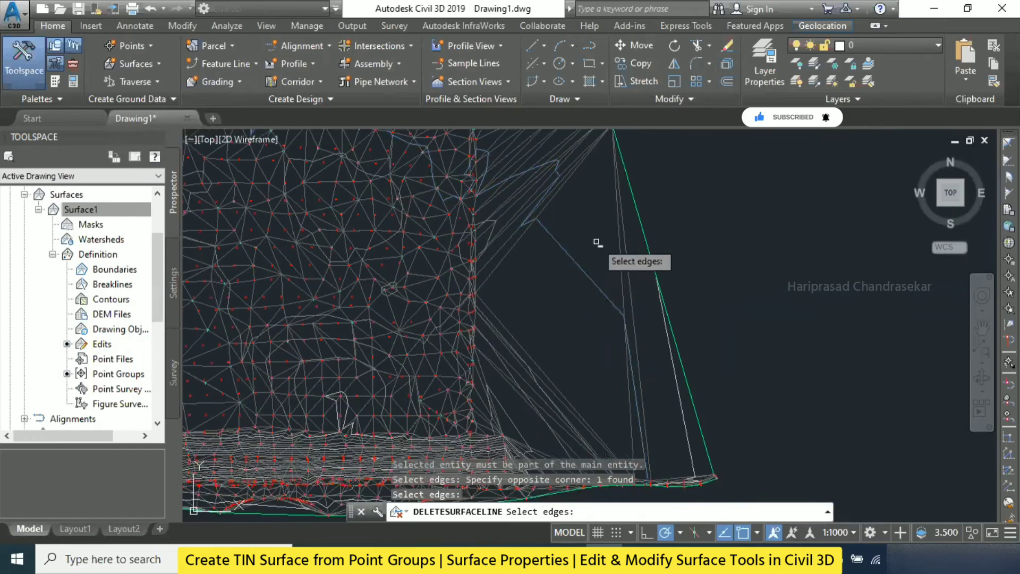
Step: Delete the long surface lines crossing the upper part of Surface1's eastern gap and the narrow triangles along its outer border
left_click(583, 228)
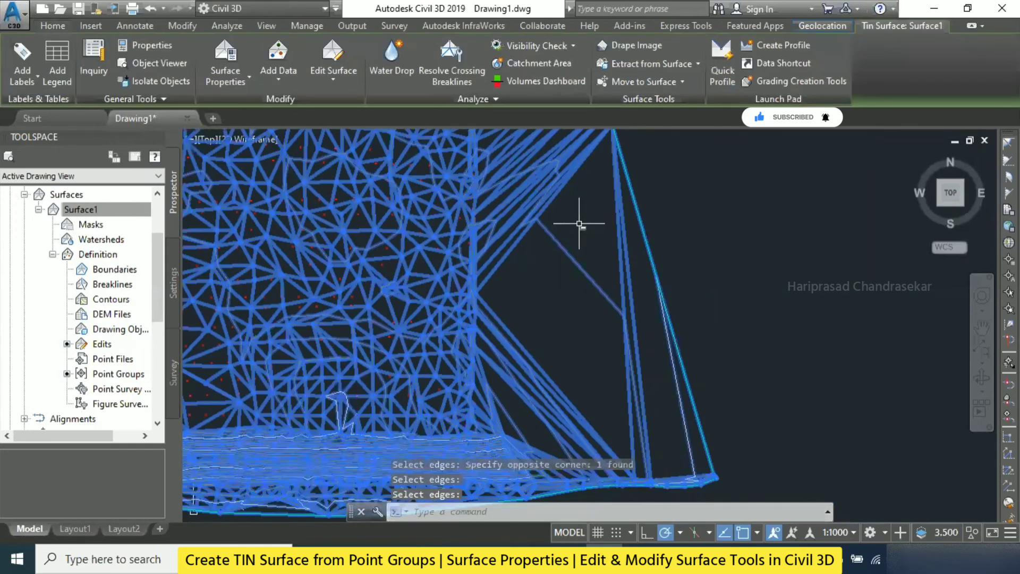
left_click(577, 203)
left_click(513, 146)
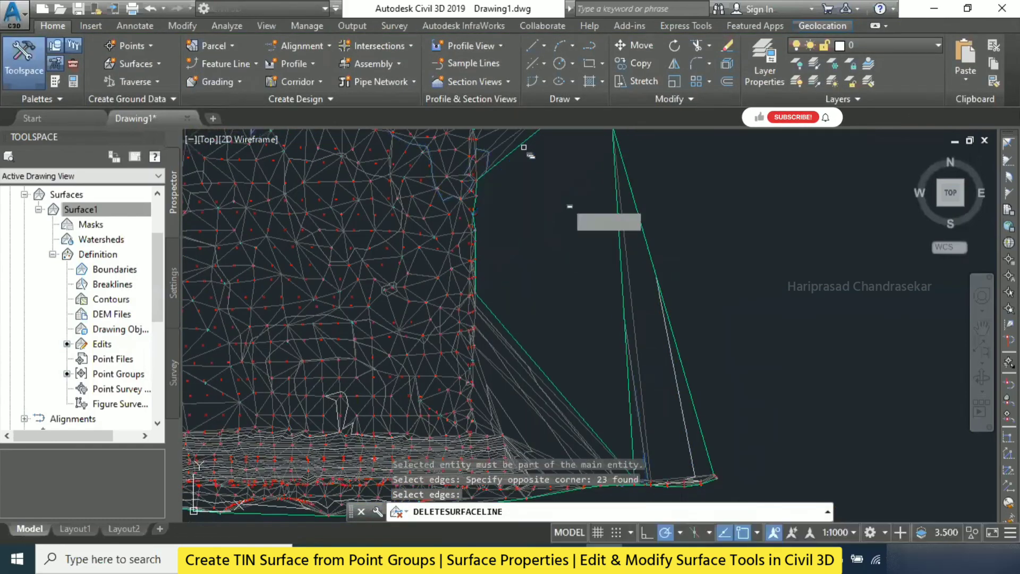
scroll(569, 222, "down", 4)
scroll(576, 255, "up", 2)
left_click(656, 252)
left_click(585, 296)
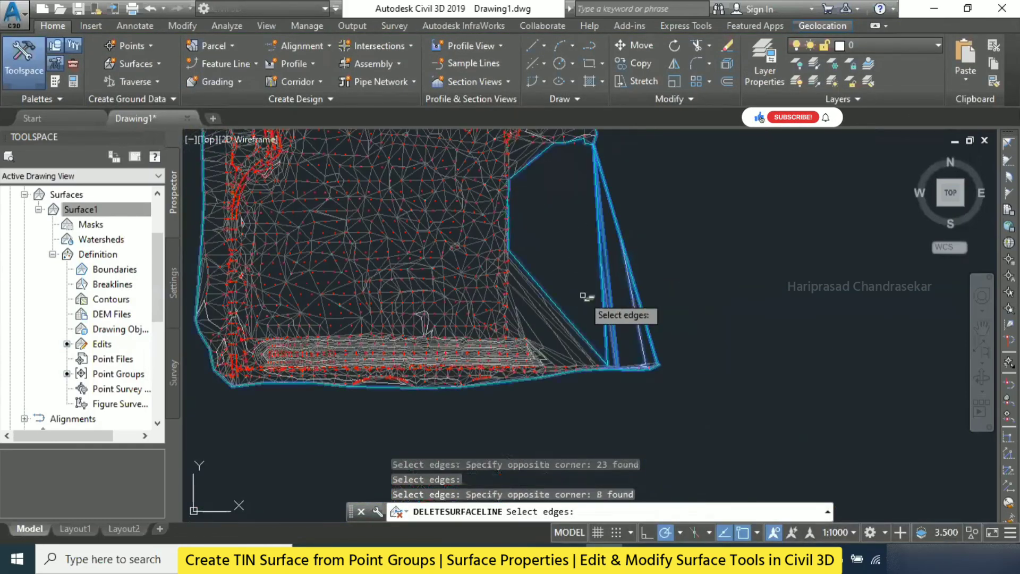
key("Return")
Step: Delete the long diagonal surface lines across the gap's southern part and the short leftover edges at its inner corner
left_click(598, 278)
scroll(537, 340, "up", 4)
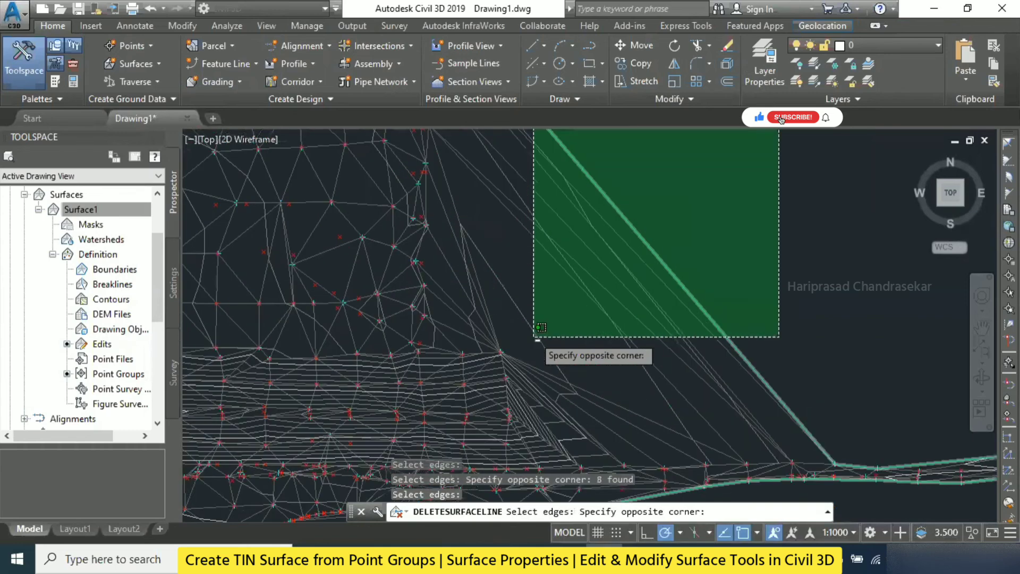
left_click(461, 319)
key("Return")
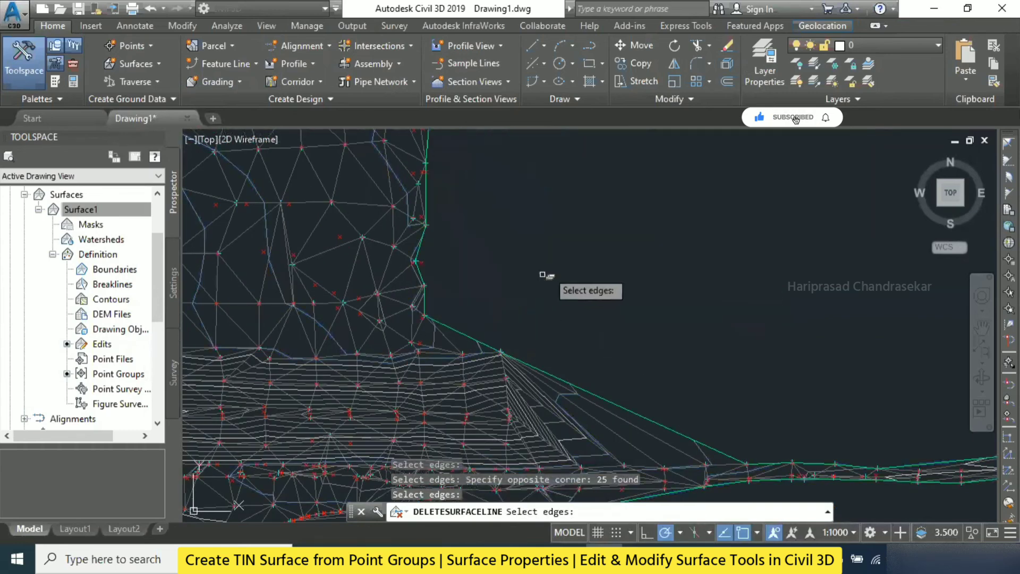
left_click(484, 307)
left_click(446, 337)
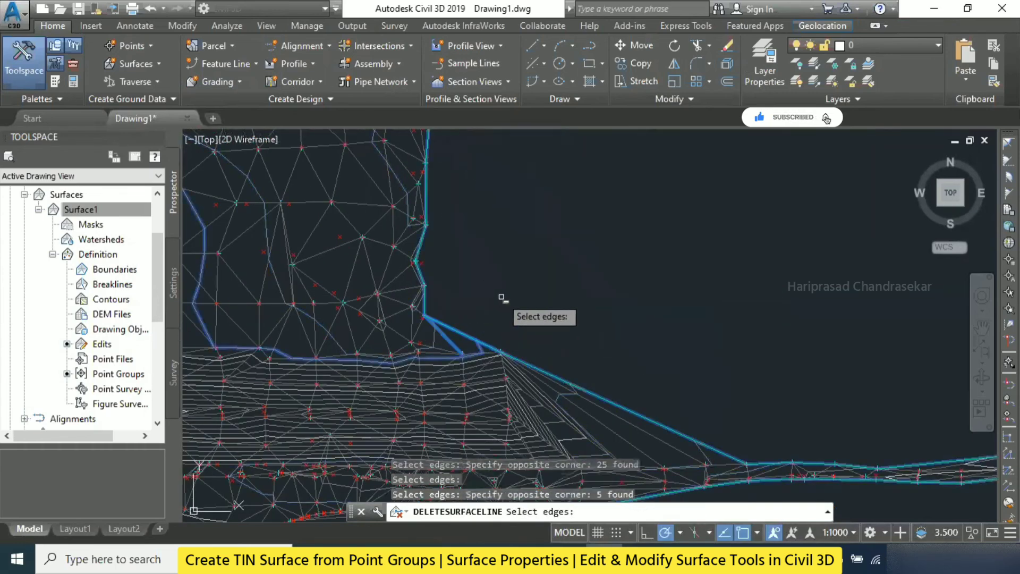
key("Return")
Step: Delete the fan of surface lines between the southeast end of the dense contour band and the narrow strip extending east
scroll(576, 269, "down", 2)
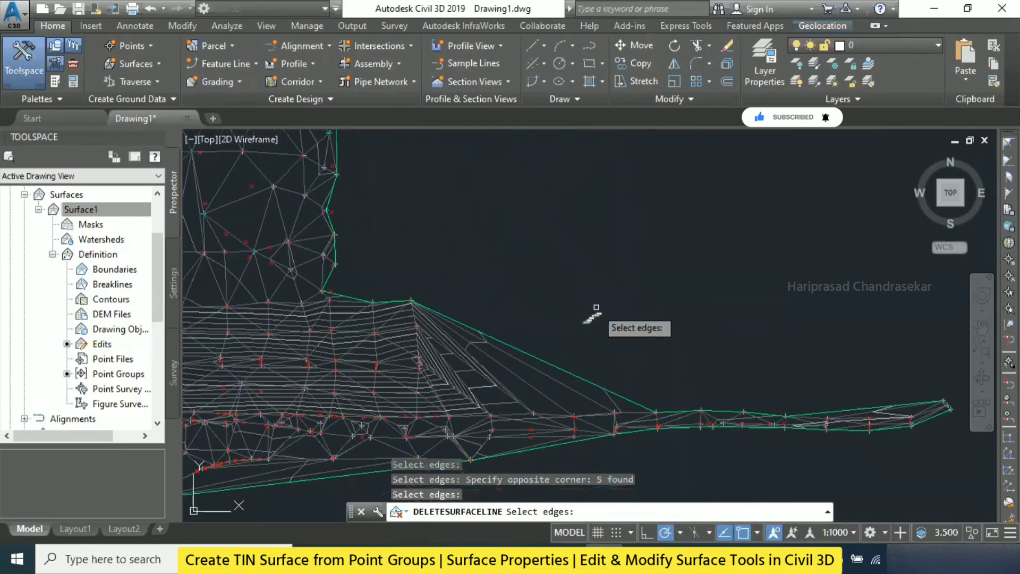
left_click(596, 308)
left_click(493, 399)
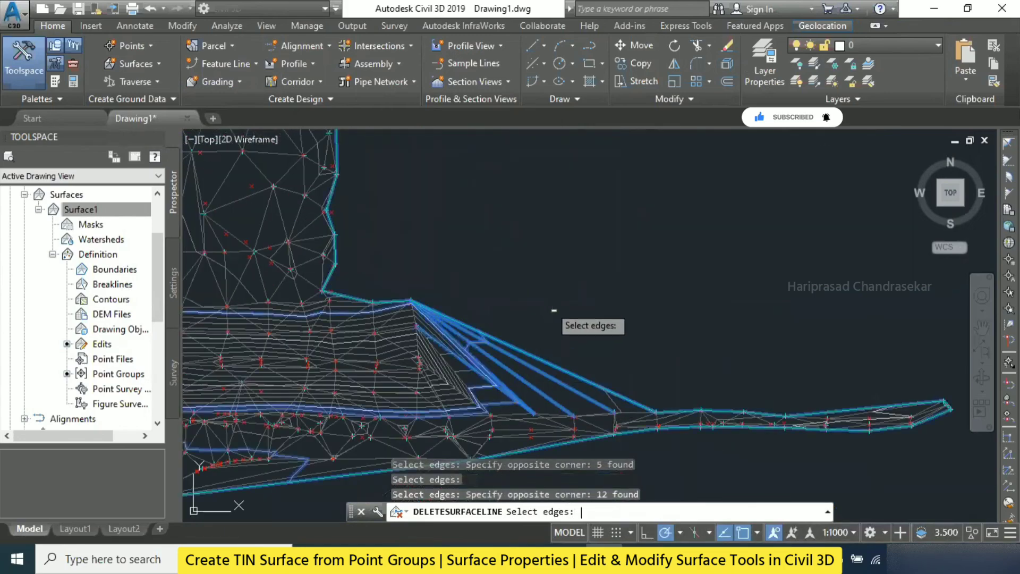
key("Return")
Step: Delete the diagonal surface lines in the inner corner below Surface1's northeast arm
scroll(531, 318, "down", 2)
scroll(530, 319, "up", 5)
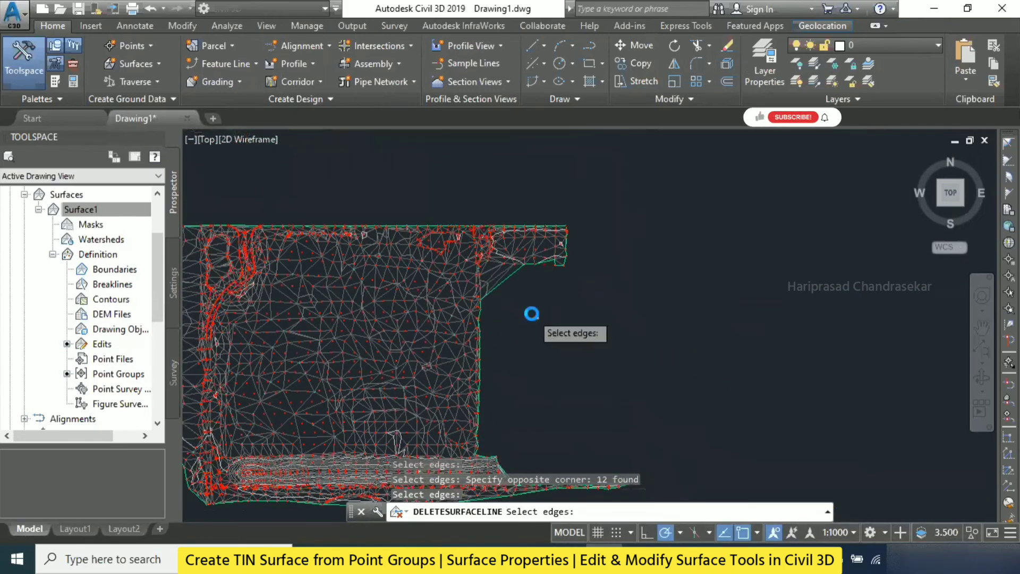
left_click(534, 354)
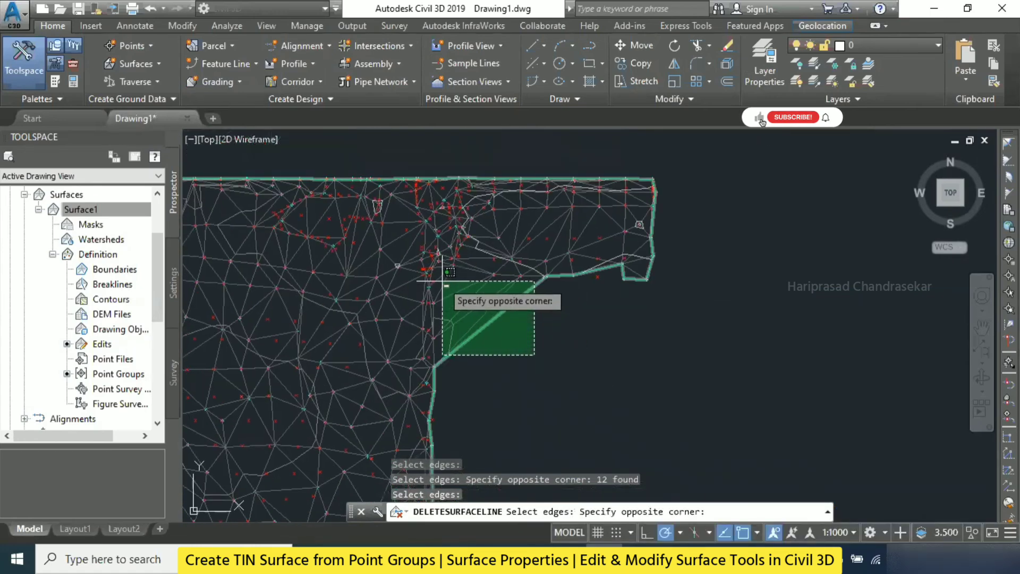
left_click(442, 282)
key("Return")
Step: Delete the long, thin surface lines along the lower part of Surface1's western border
scroll(689, 256, "down", 3)
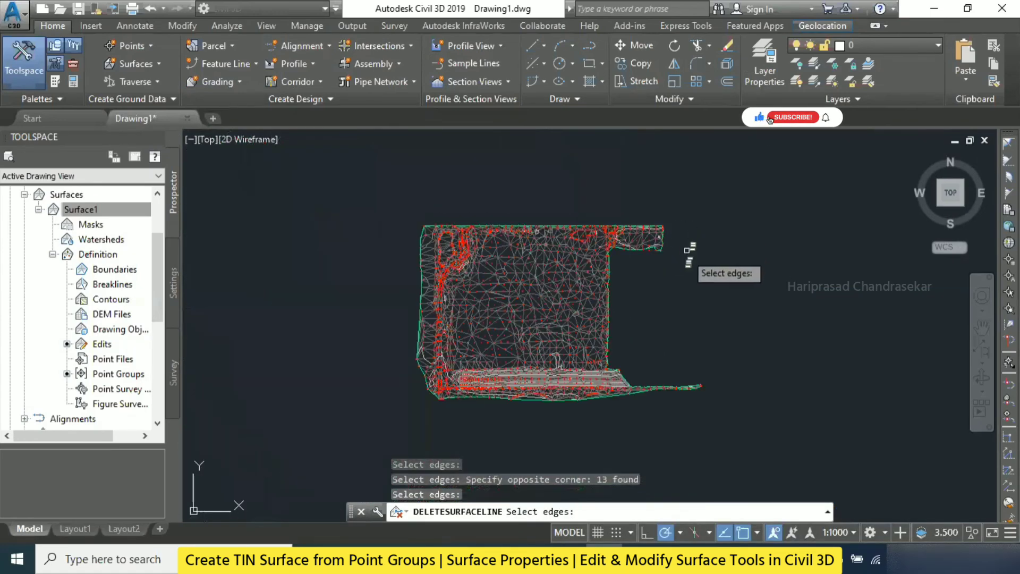
scroll(687, 250, "up", 4)
scroll(334, 289, "up", 3)
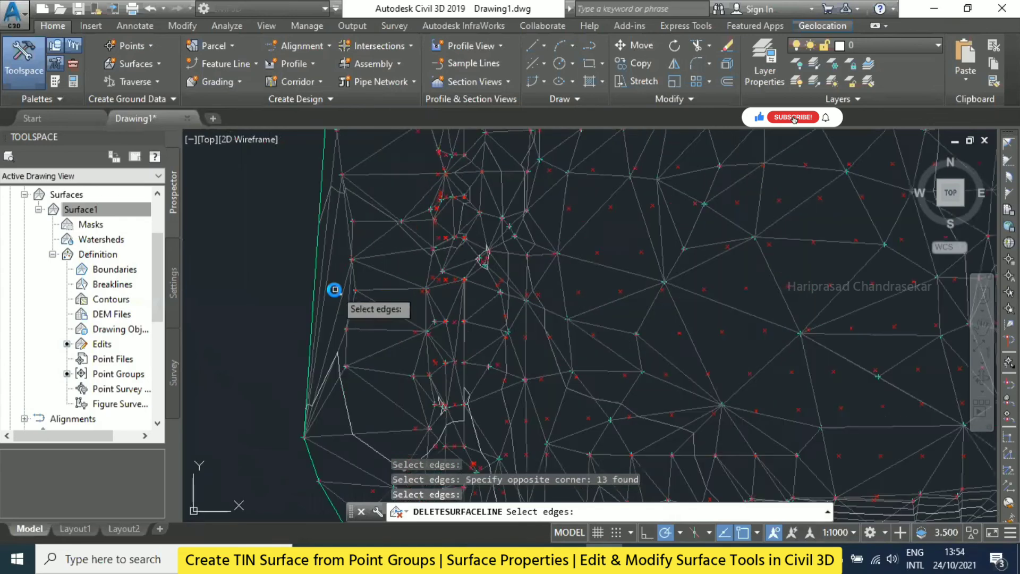
middle_click_drag(334, 290, 500, 263)
scroll(499, 263, "up", 2)
left_click(484, 171)
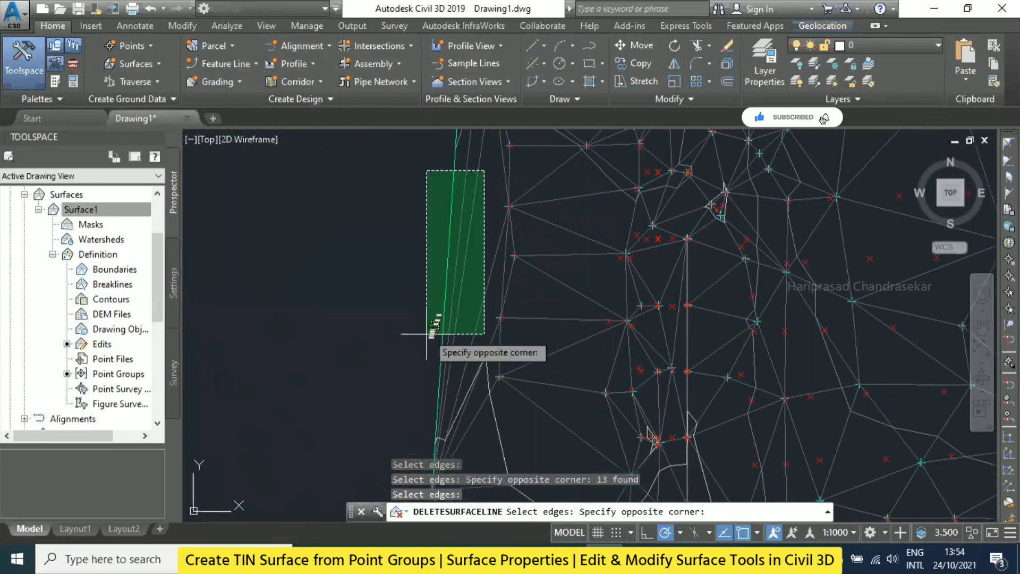
left_click(407, 342)
key("Return")
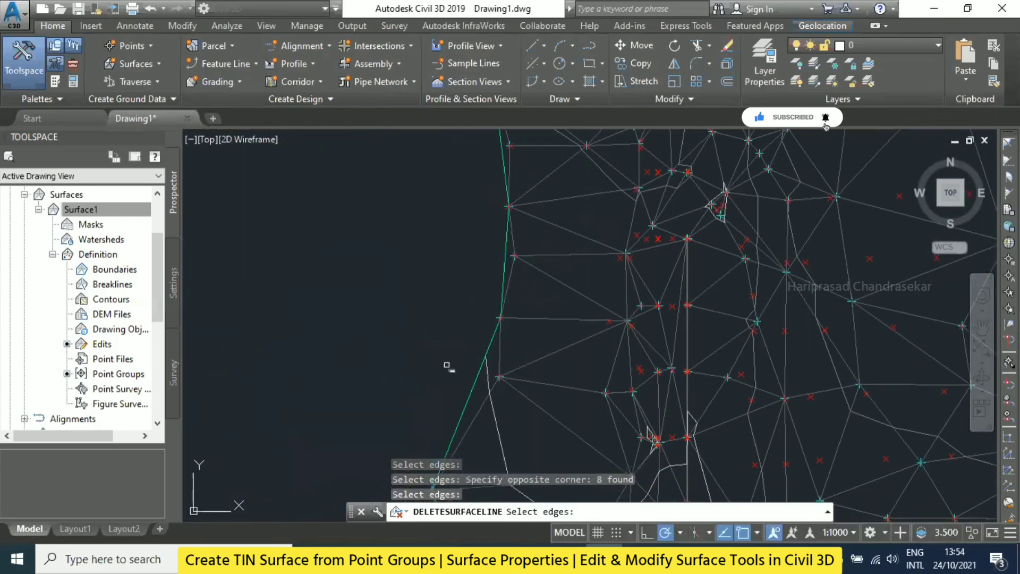
Step: Delete the remaining stray edges on the western border above the southwest corner and finish deleting lines
scroll(441, 278, "down", 2)
scroll(477, 342, "up", 2)
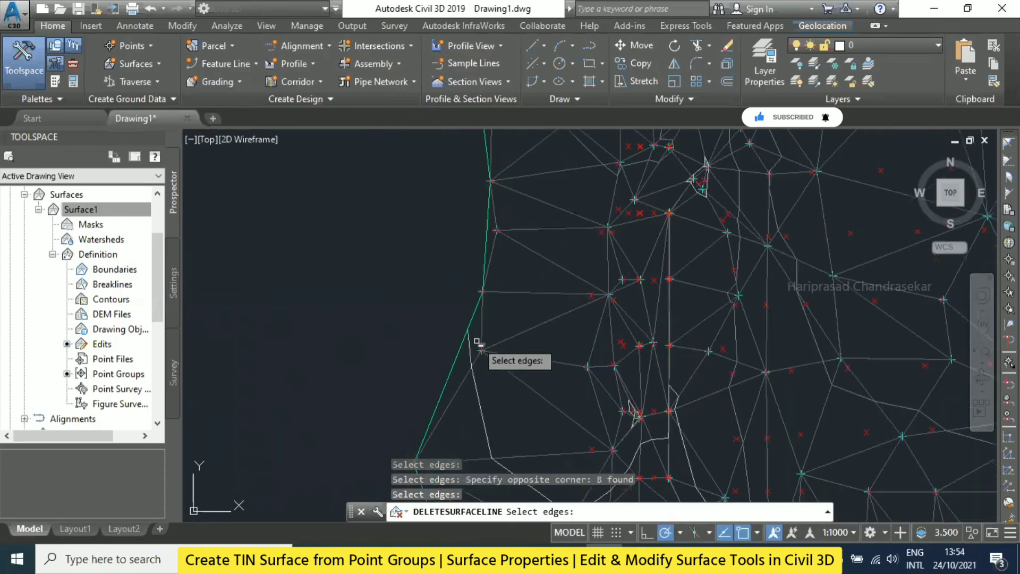
left_click(476, 341)
left_click(451, 334)
key("Return")
scroll(533, 264, "down", 2)
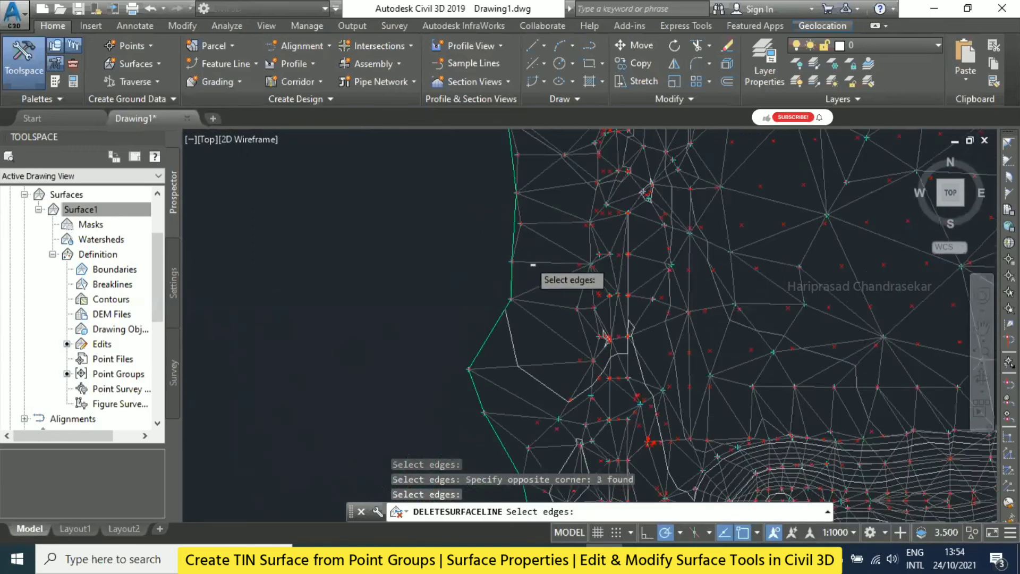
scroll(533, 264, "down", 2)
scroll(604, 278, "down", 1)
middle_click_drag(604, 278, 426, 281)
key("Escape")
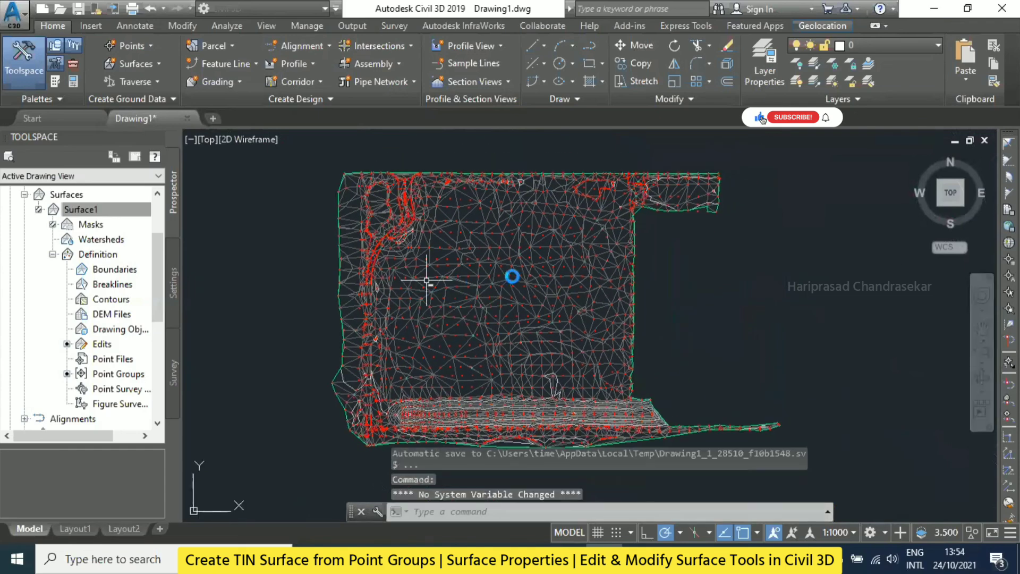
left_click(577, 240)
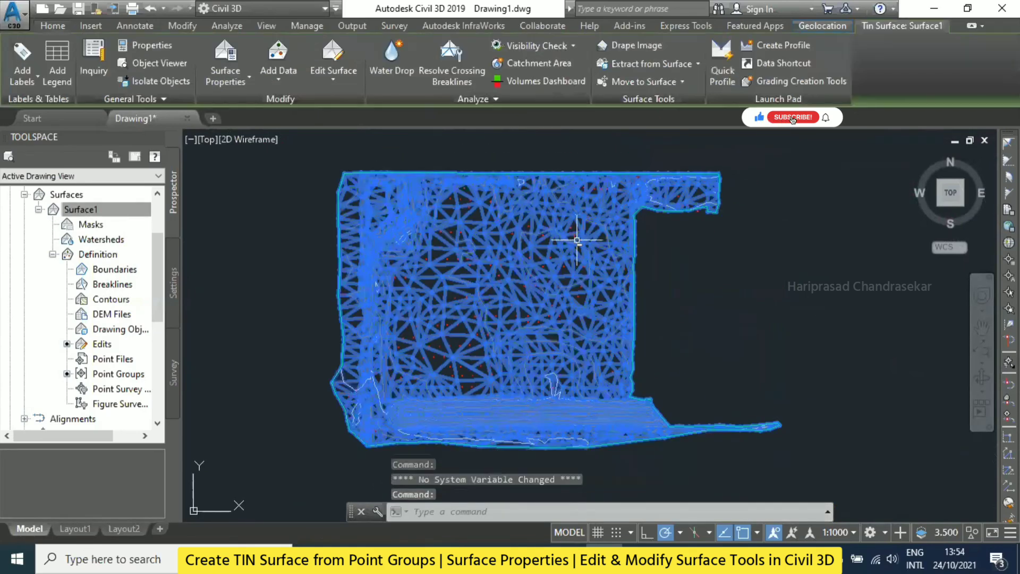
left_click(336, 77)
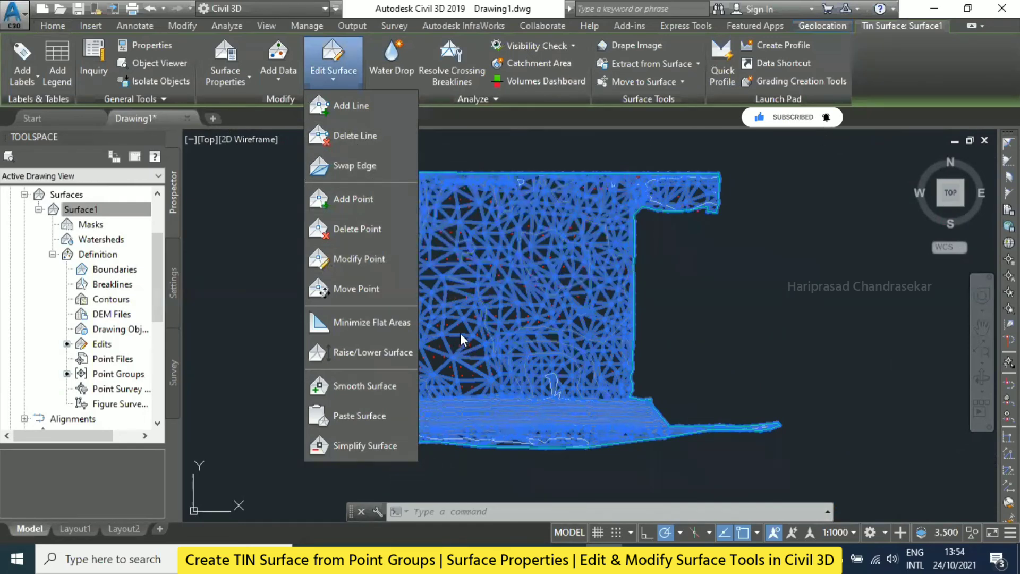
left_click(535, 228)
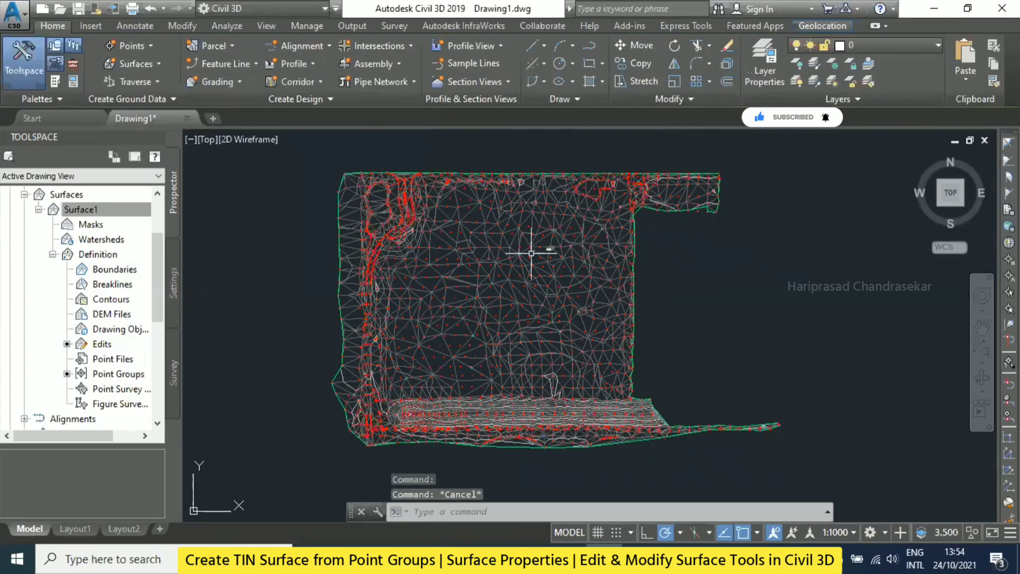